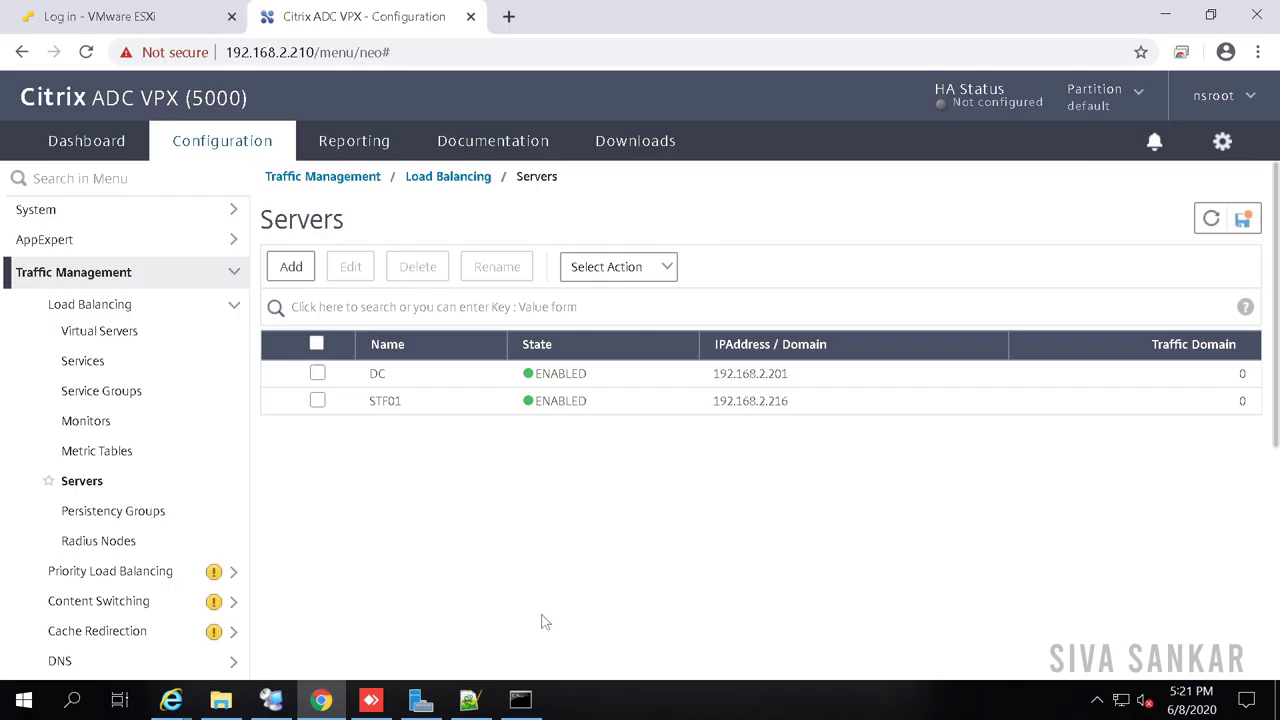
# Step: Switch to Internet Explorer and compare the home pages served by 192.168.2.216 and 192.168.2.217
pyautogui.moveTo(171, 700)
pyautogui.click(122, 628)
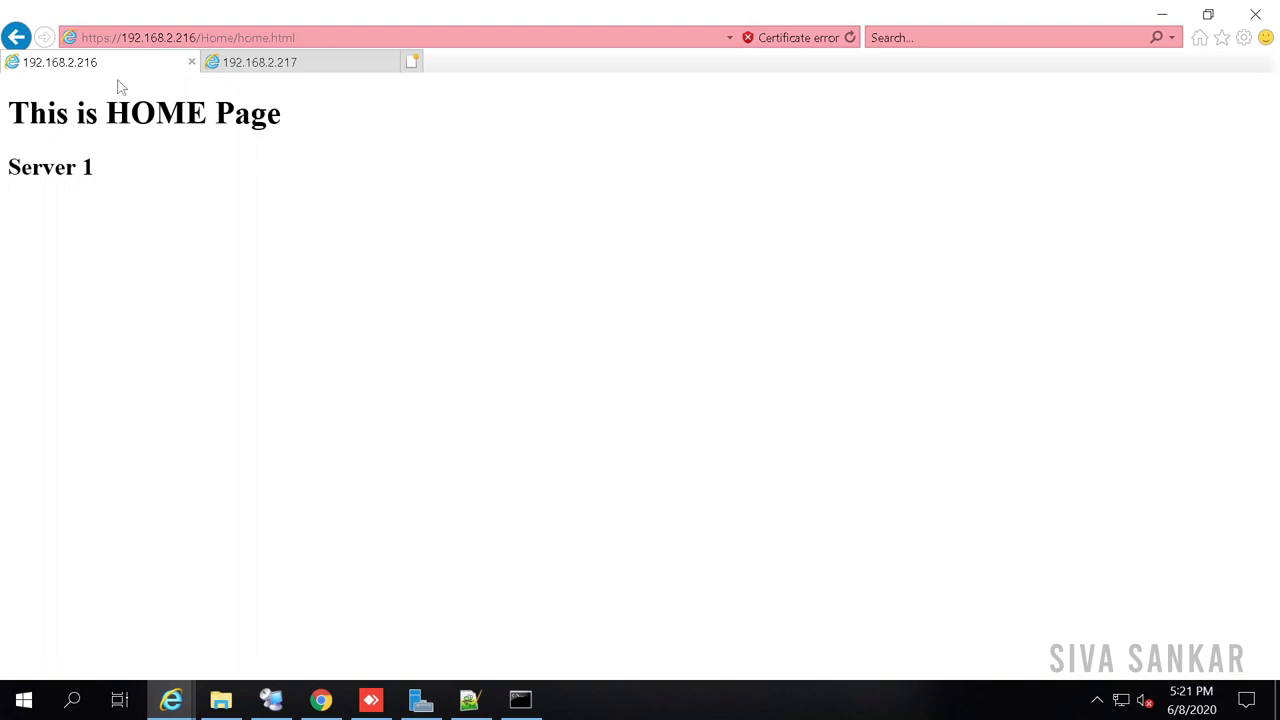
pyautogui.moveTo(208, 114); pyautogui.dragTo(105, 114)
pyautogui.moveTo(297, 124); pyautogui.dragTo(143, 114)
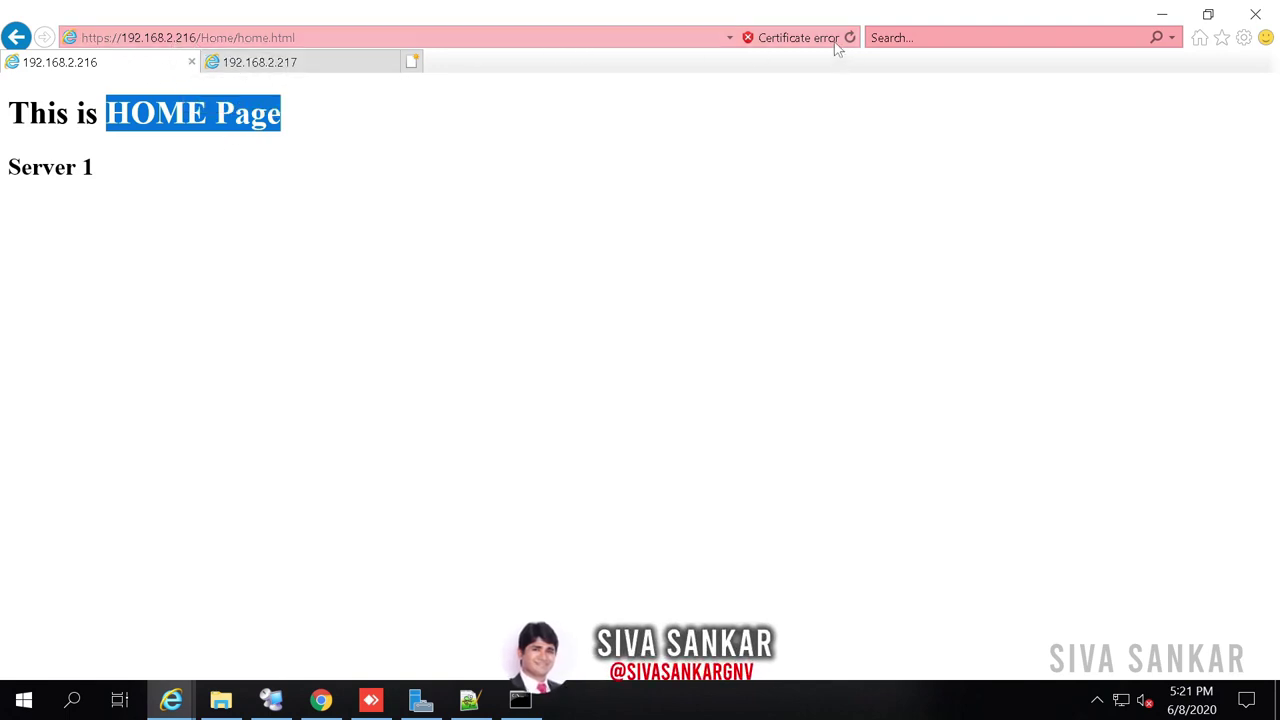
pyautogui.click(684, 104)
pyautogui.click(293, 73)
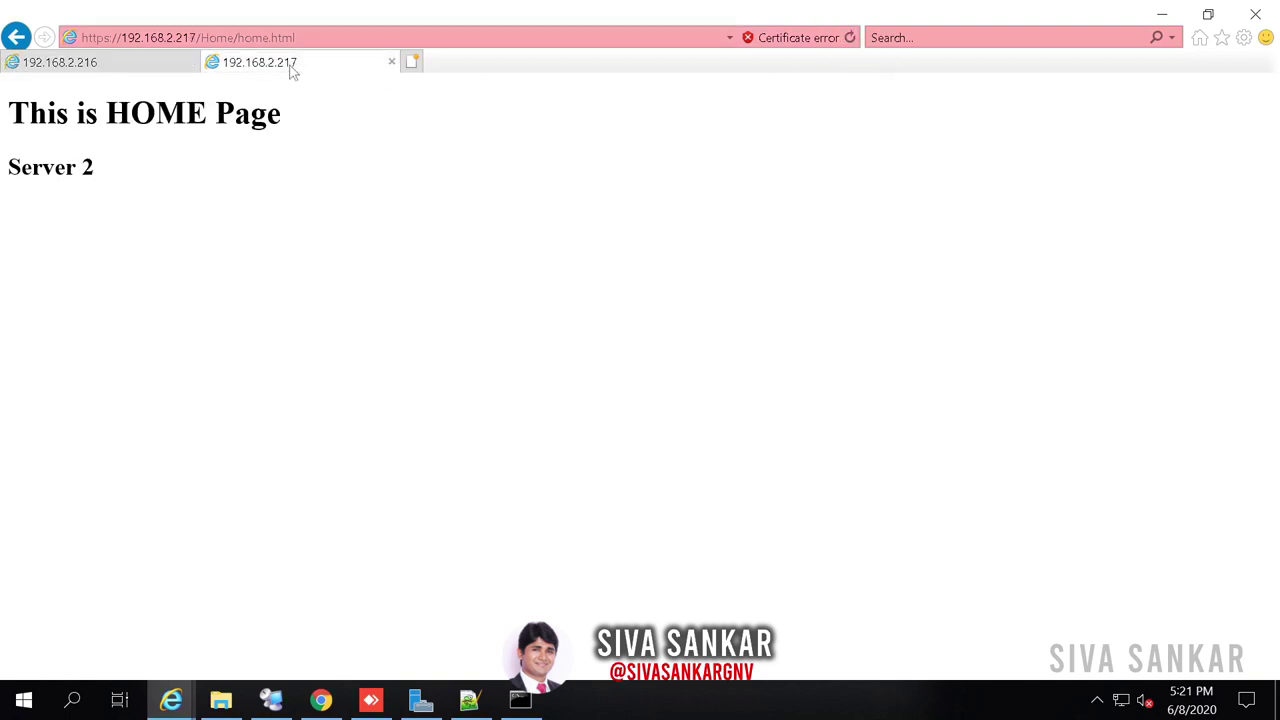
pyautogui.click(849, 37)
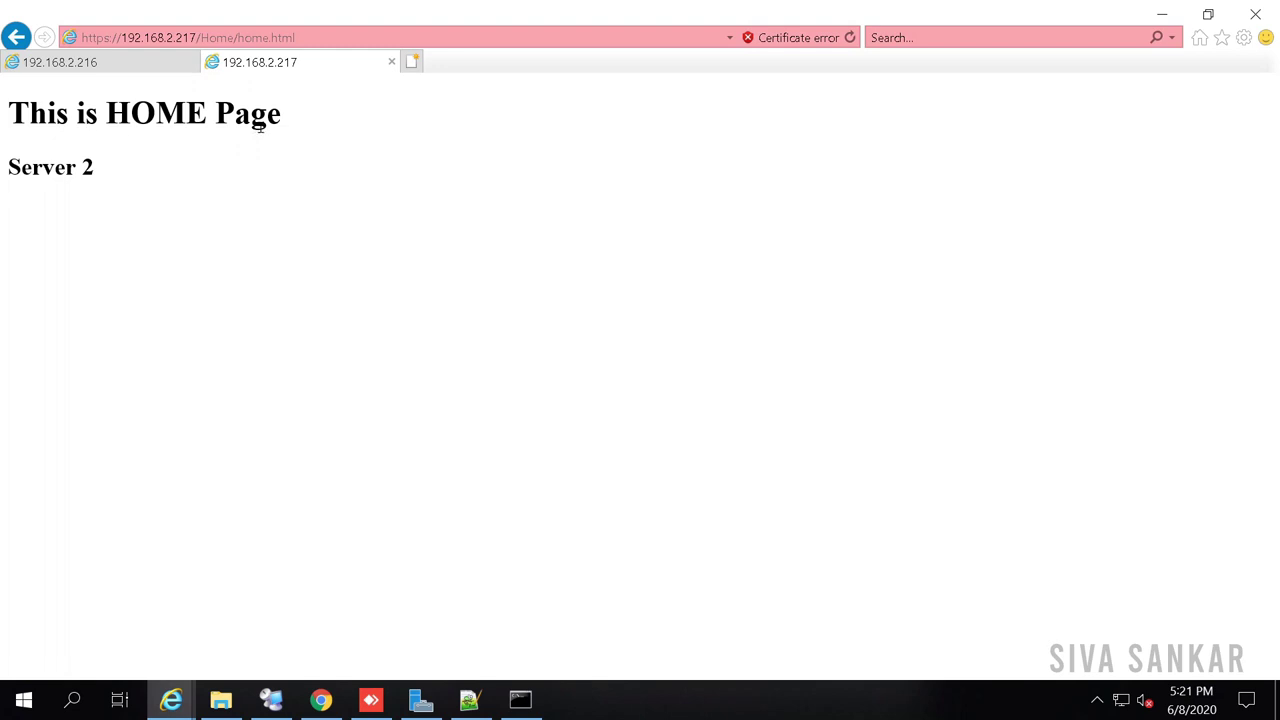
pyautogui.click(118, 66)
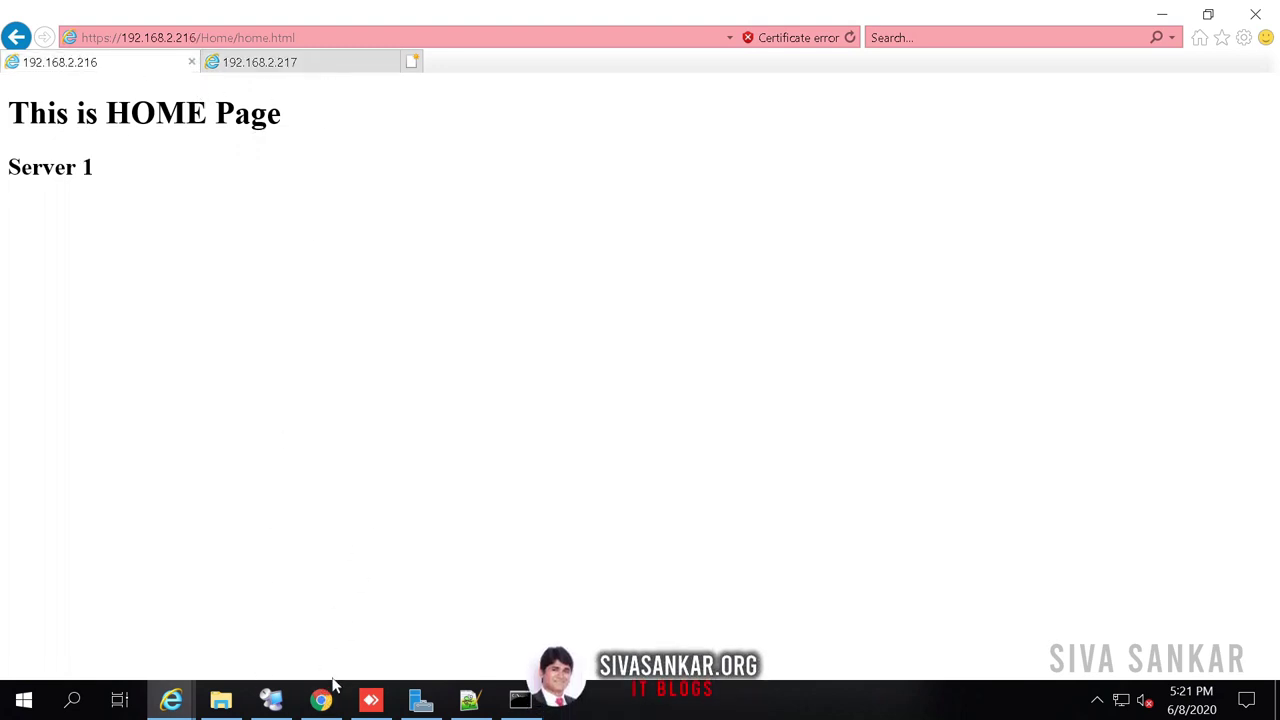
pyautogui.click(322, 699)
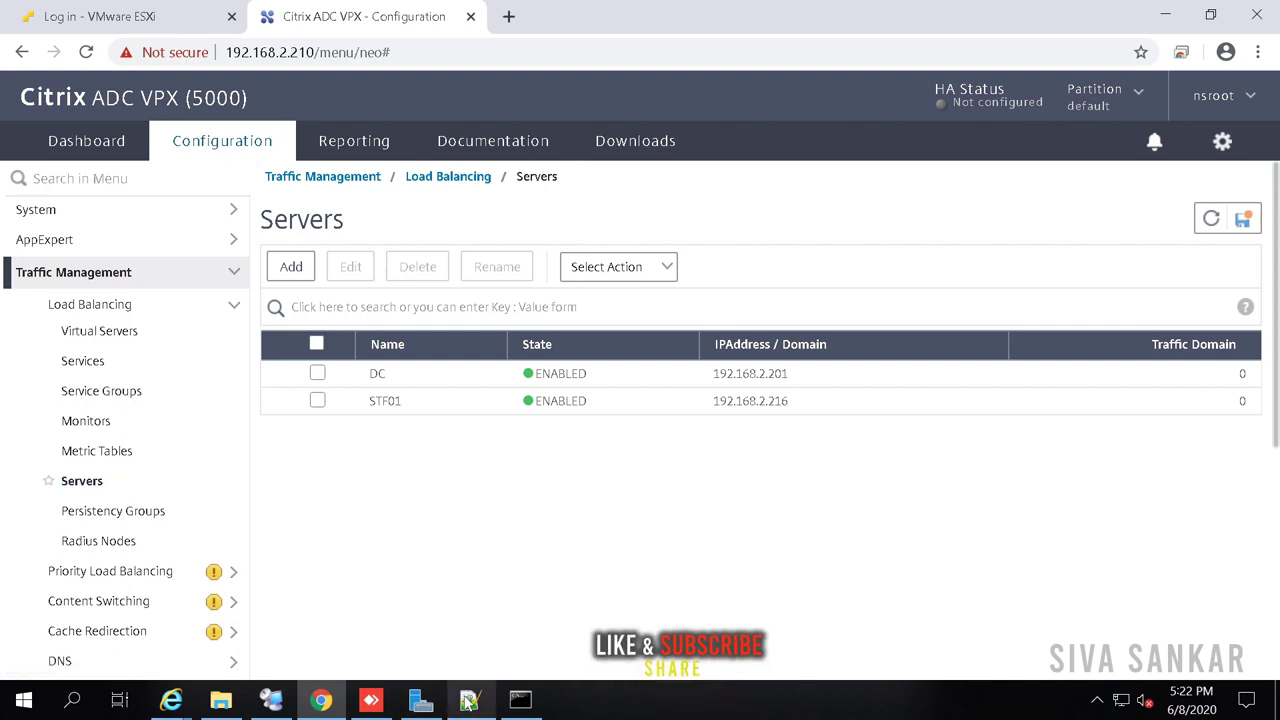
pyautogui.click(171, 700)
pyautogui.click(171, 571)
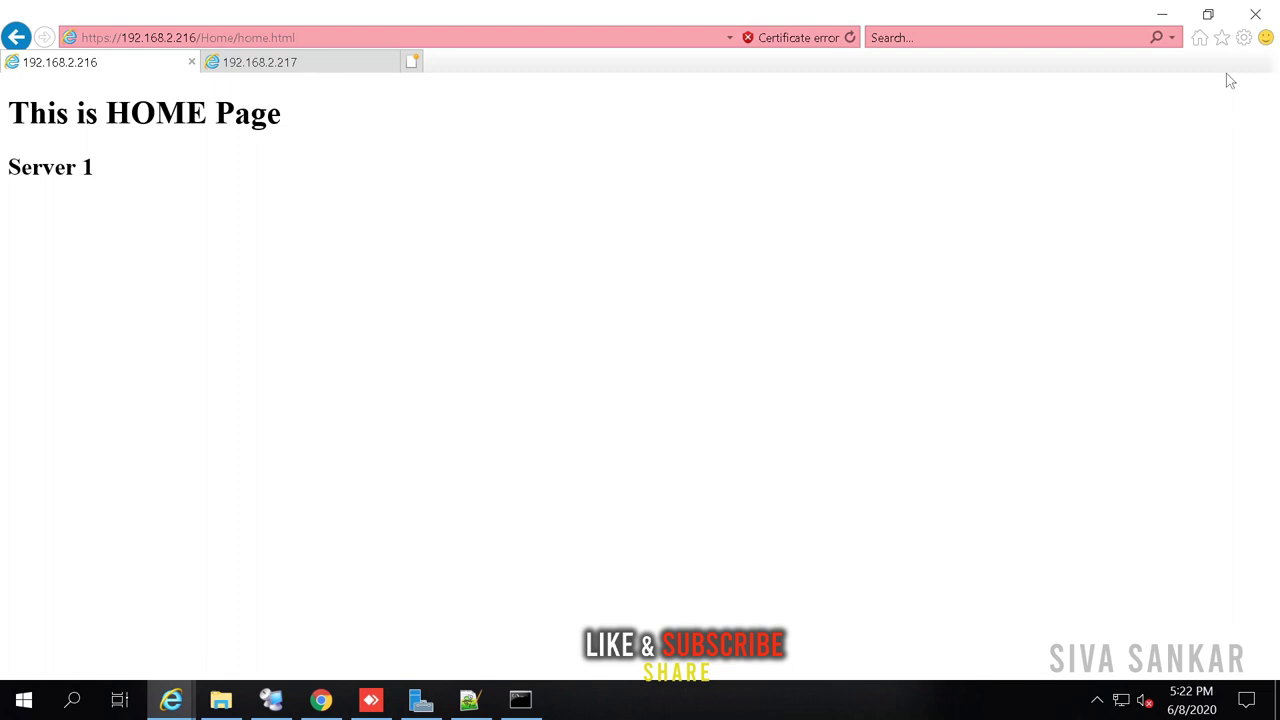
# Step: Switch back to the Citrix ADC configuration in Chrome and review the load balancing service groups and virtual servers
pyautogui.hotkey('alt', 'Tab')
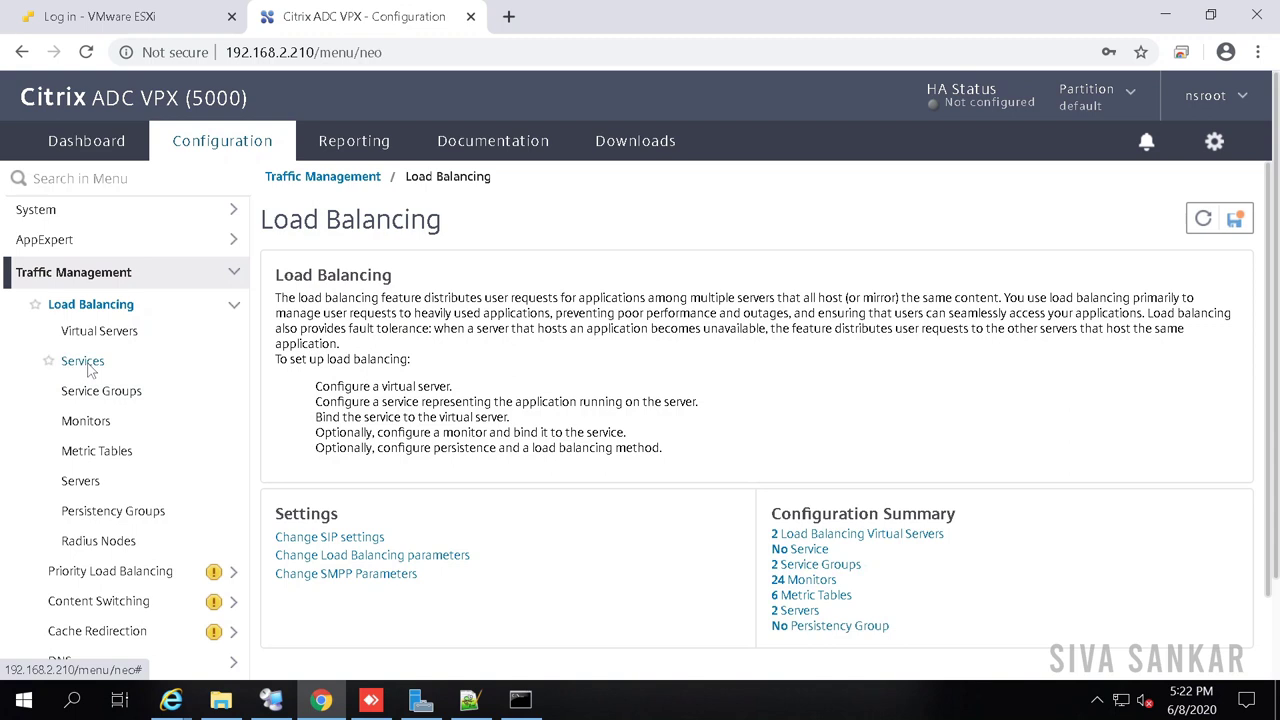
pyautogui.click(101, 393)
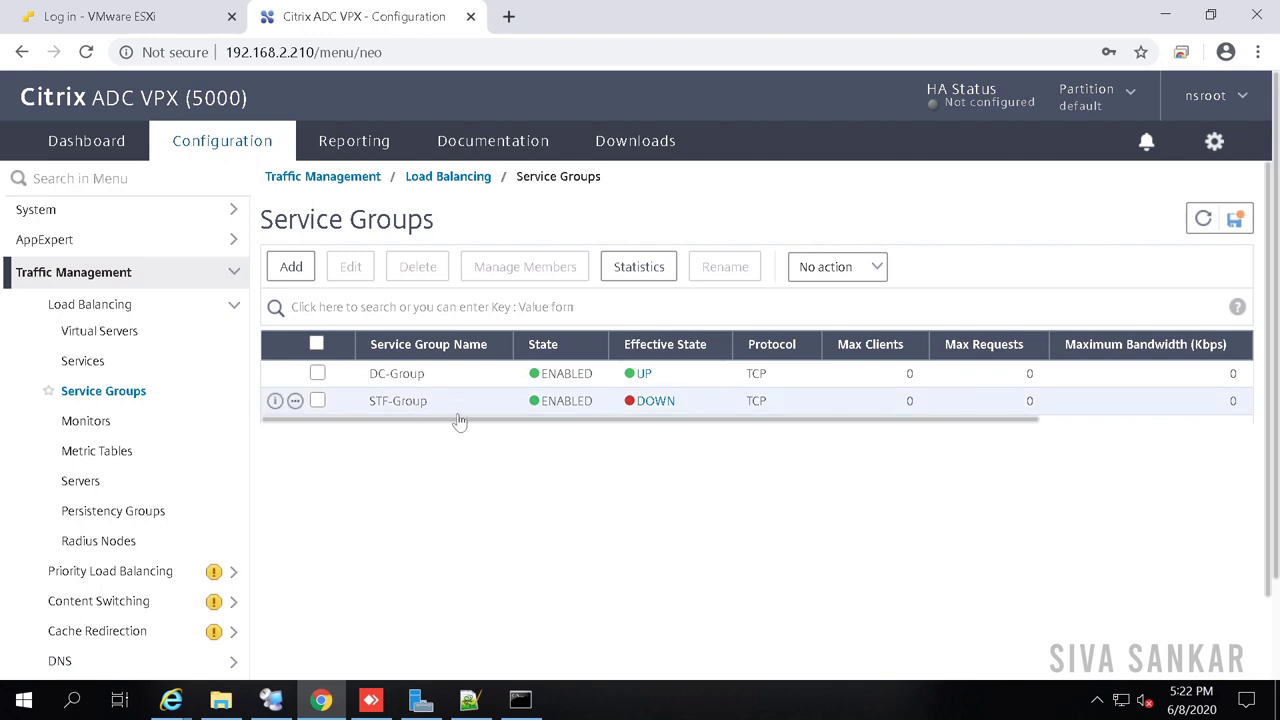
pyautogui.click(93, 336)
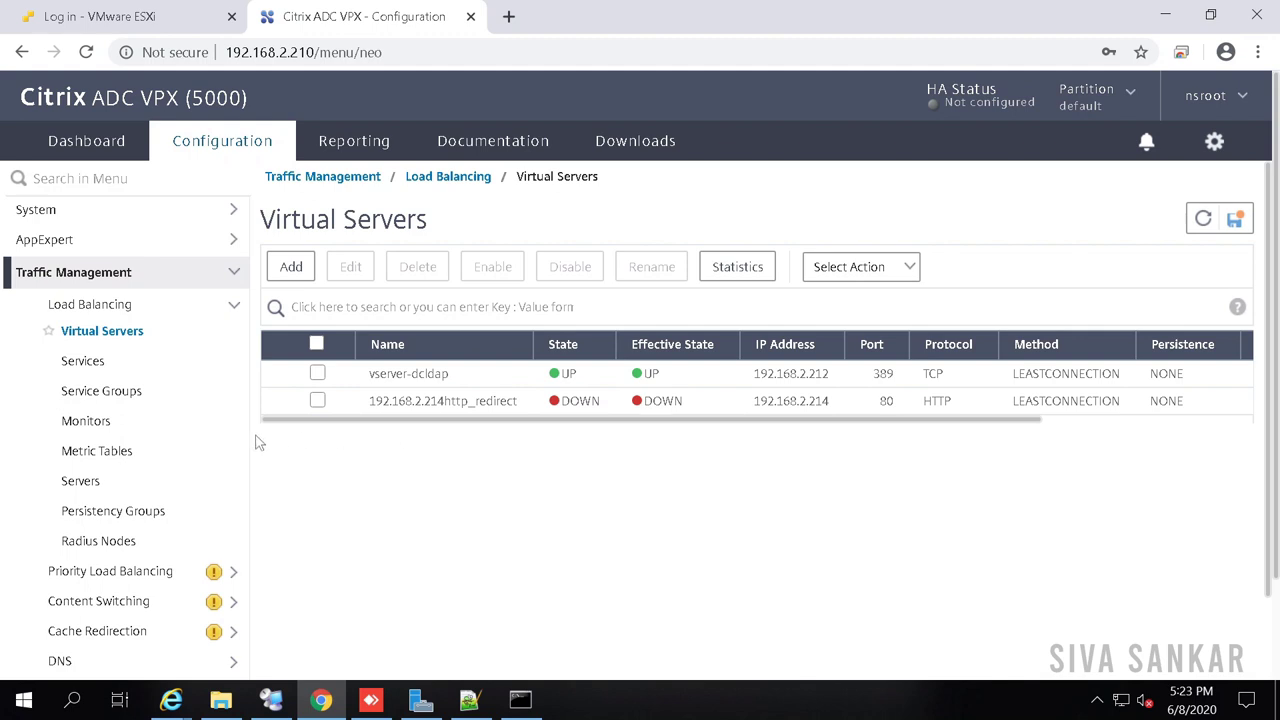
# Step: Create a load balancing server named Server01 with IP address 192.168.2.216
pyautogui.click(84, 489)
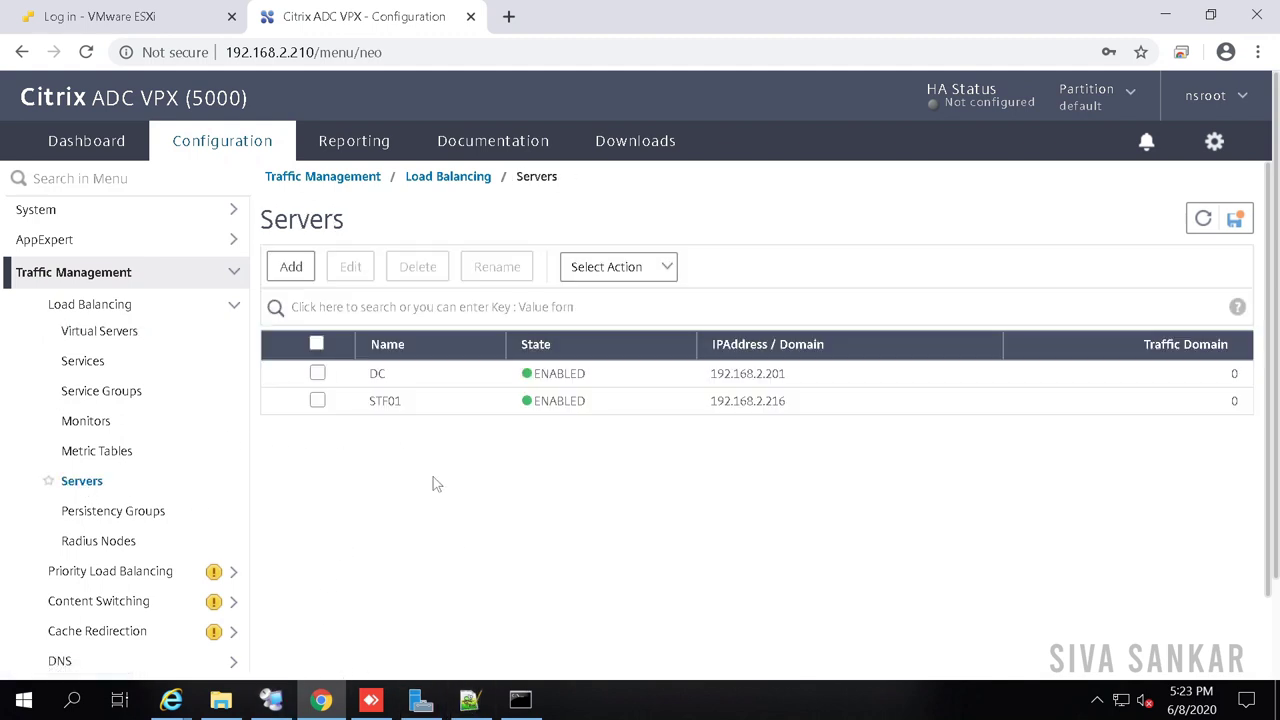
pyautogui.click(290, 268)
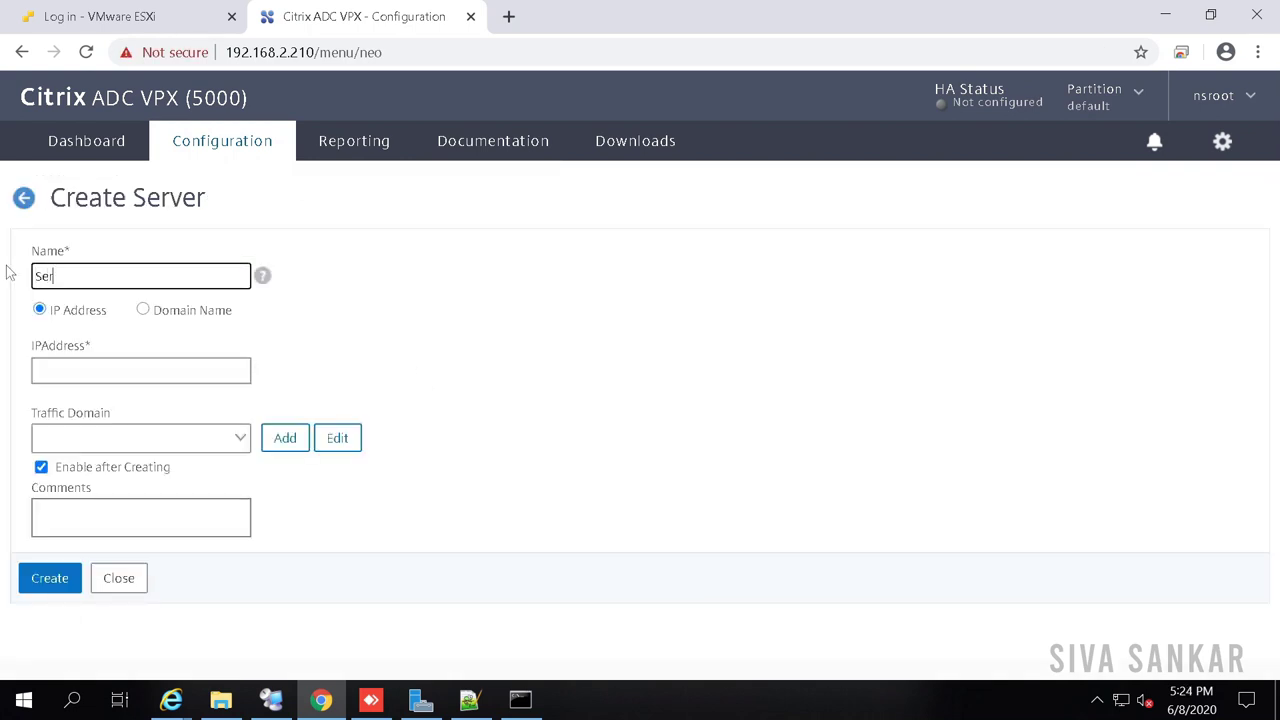
pyautogui.write('Server01')
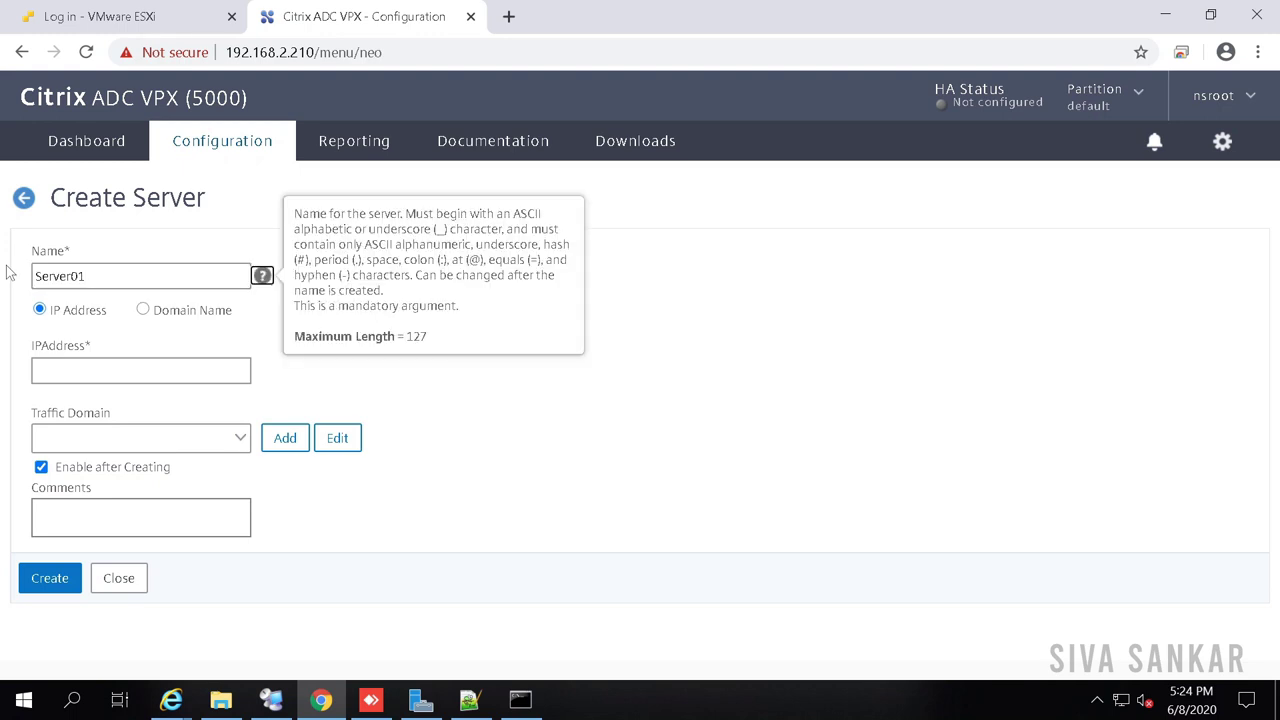
pyautogui.click(87, 368)
pyautogui.write('192.168.2.216')
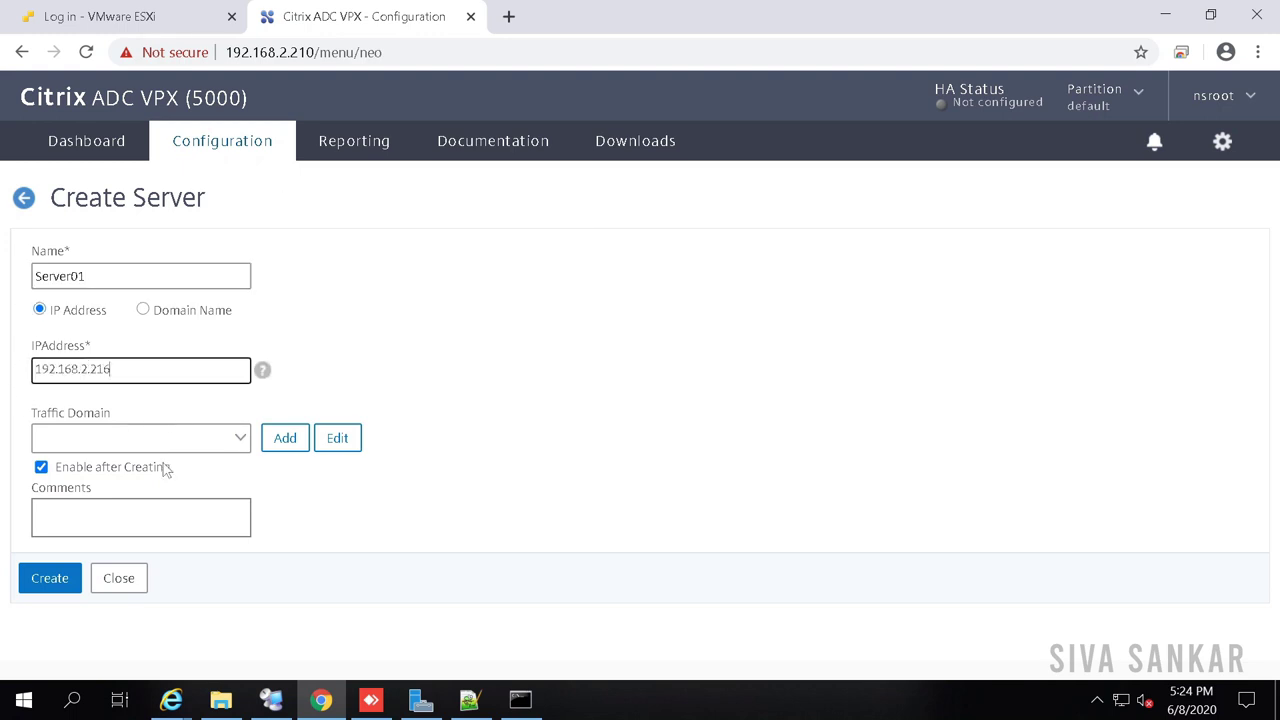
pyautogui.click(50, 578)
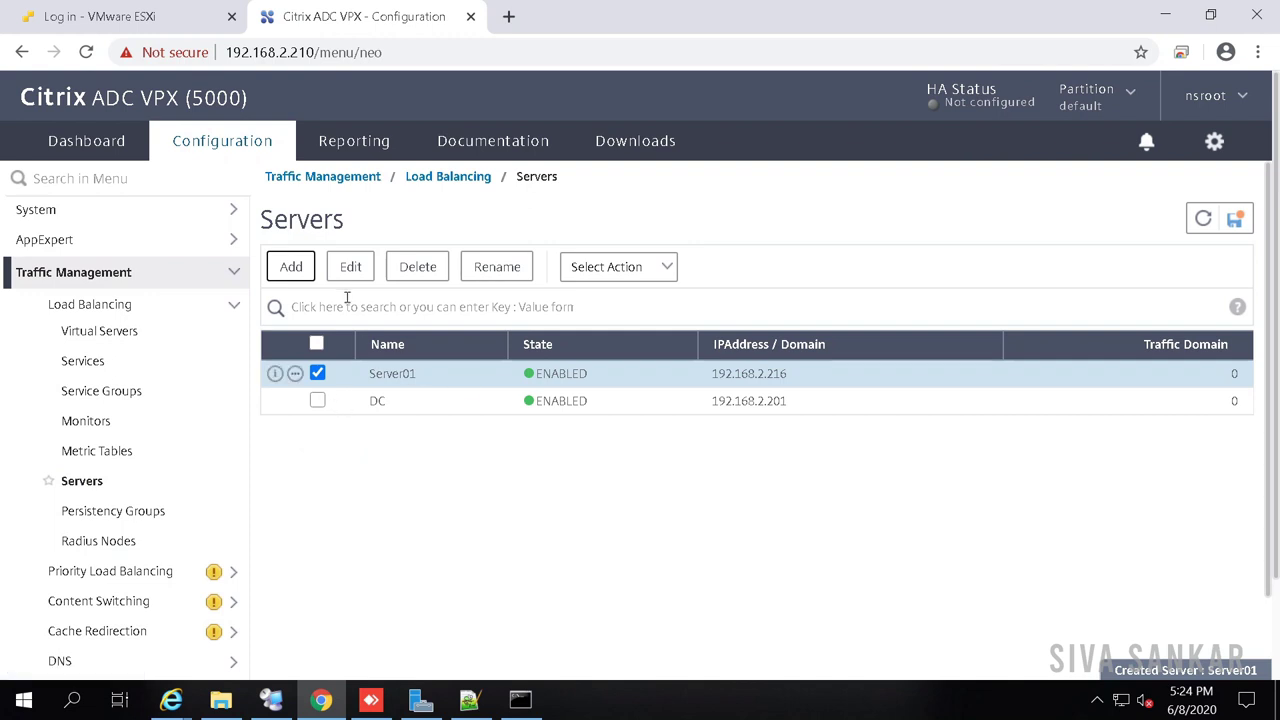
# Step: Create a second load balancing server named Server02 with IP address 192.168.2.217
pyautogui.click(317, 373)
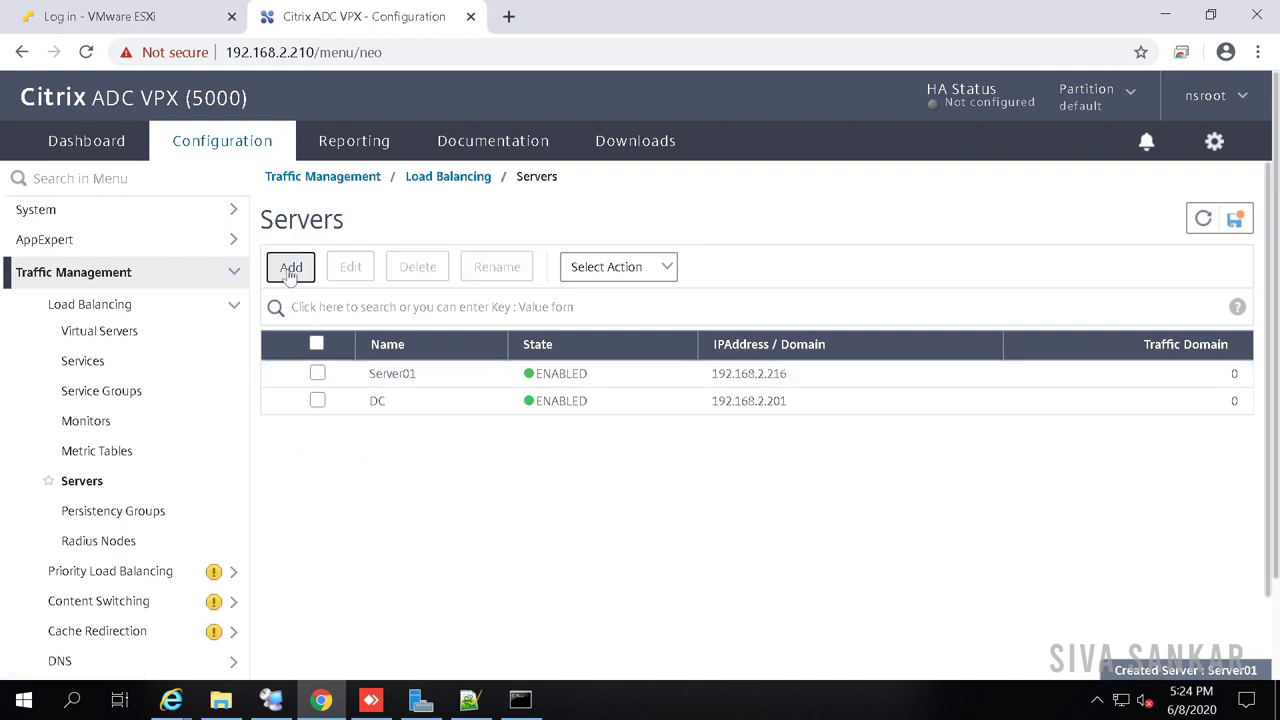
pyautogui.click(288, 266)
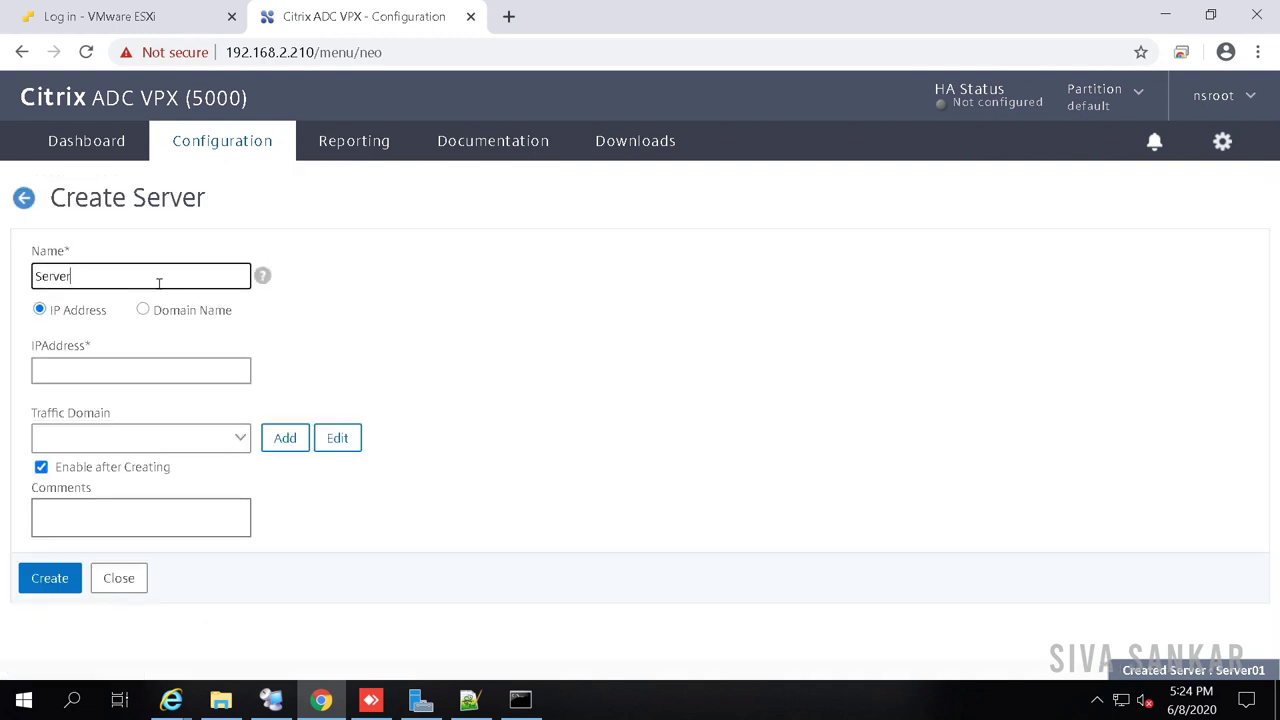
pyautogui.click(104, 366)
pyautogui.write('192.168.2.210')
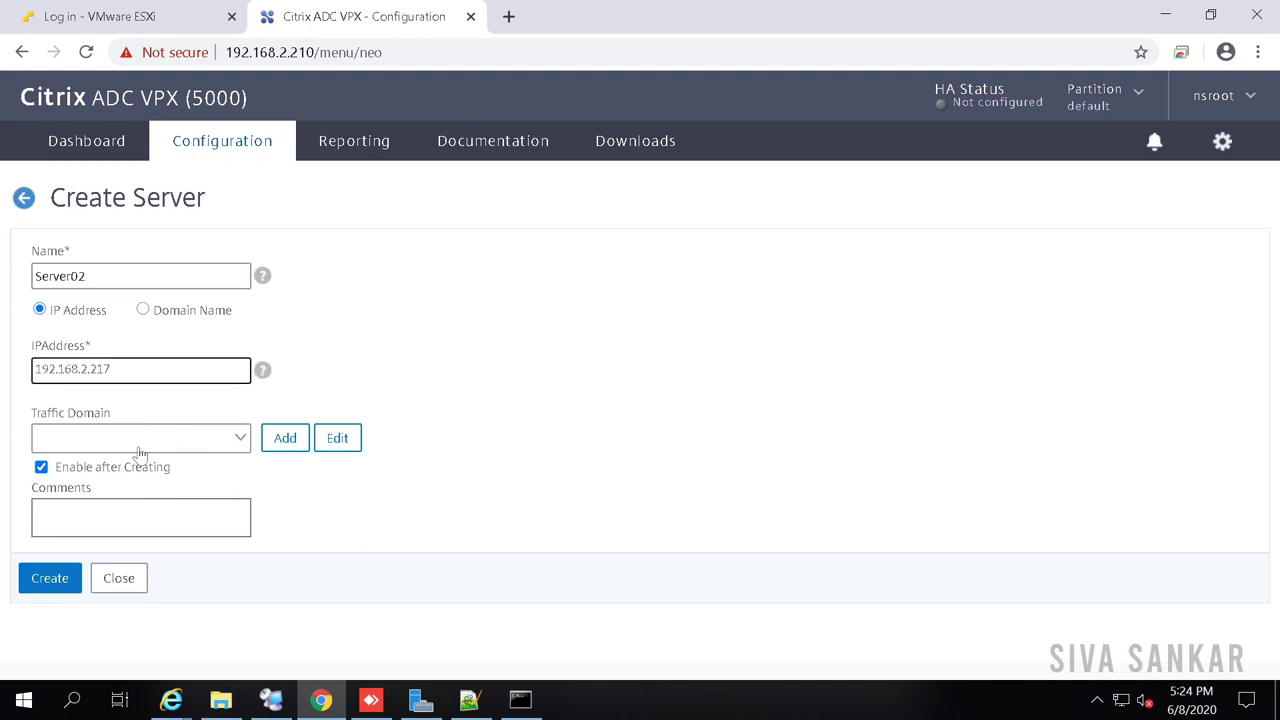
pyautogui.click(52, 580)
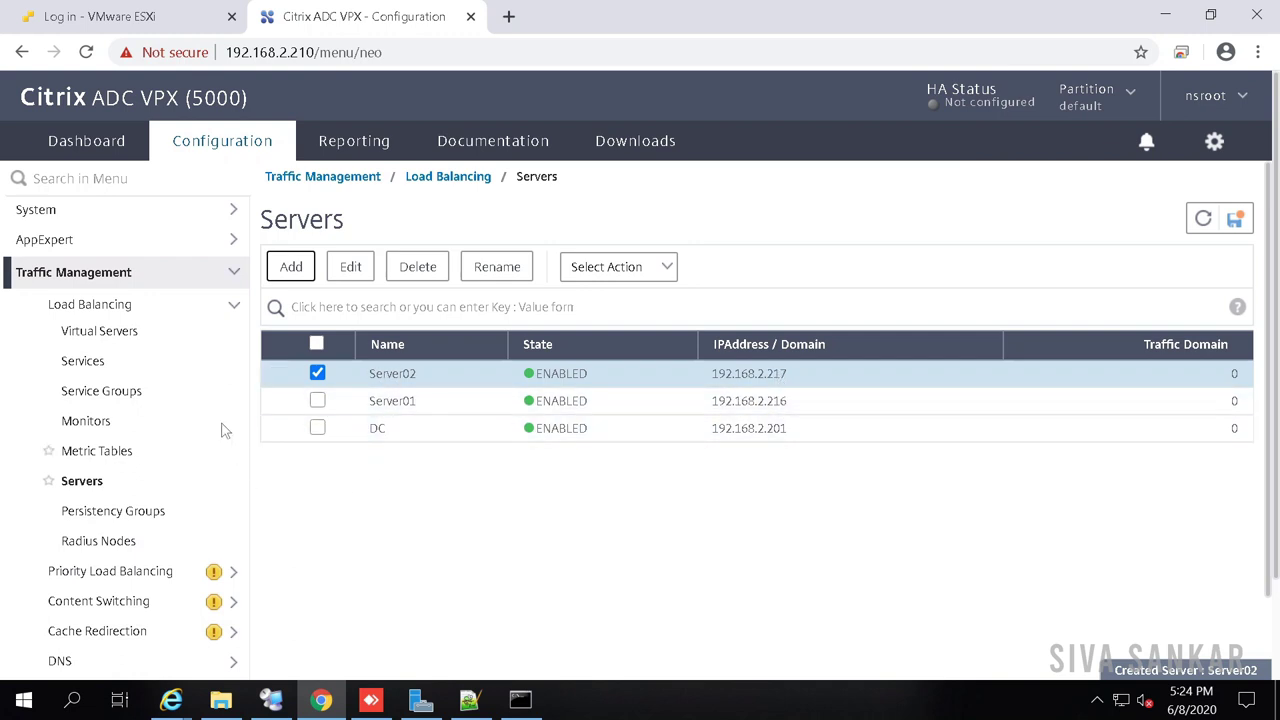
# Step: Create a load balancing service group named HomePage-ServiceGroup using the SSL protocol
pyautogui.click(100, 394)
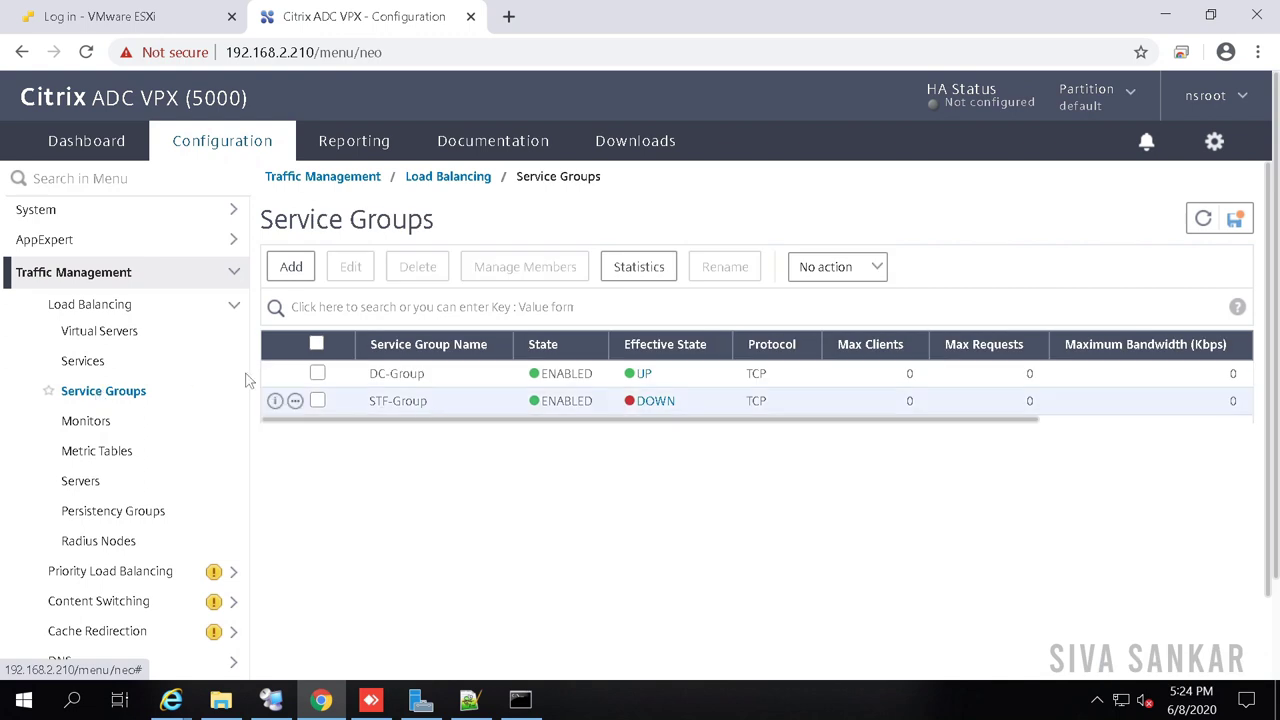
pyautogui.click(300, 270)
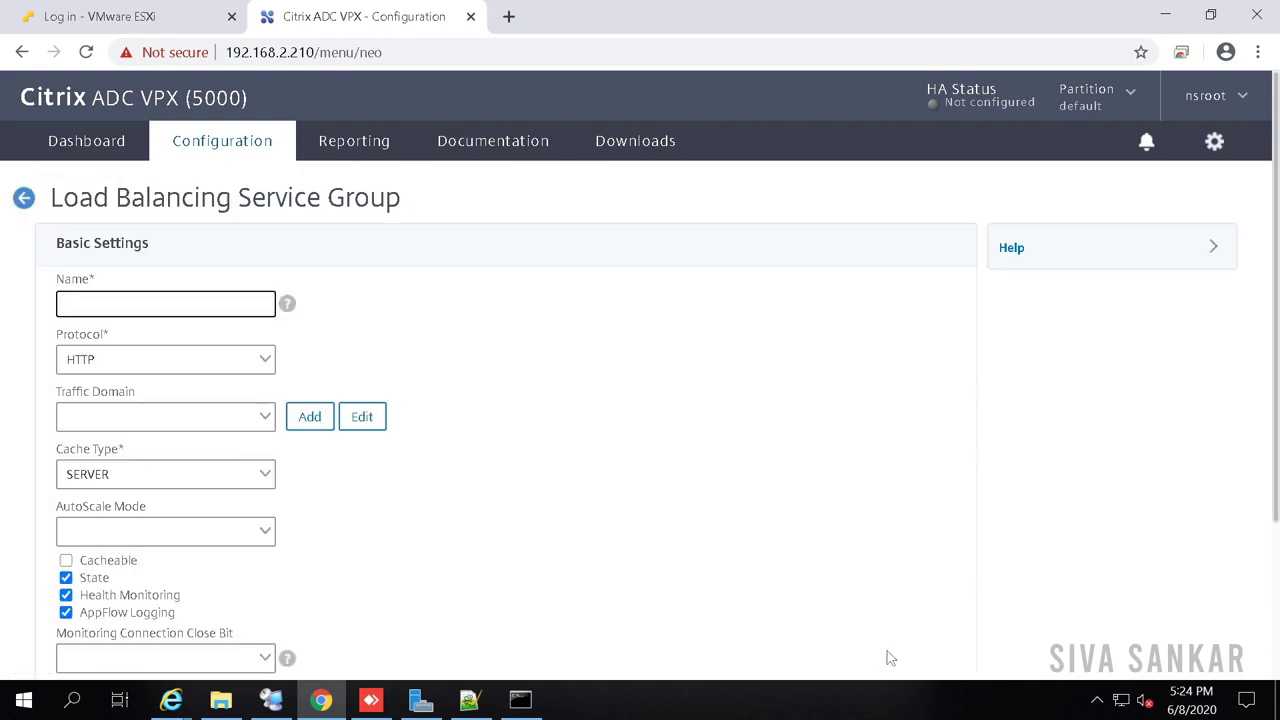
pyautogui.write('Home')
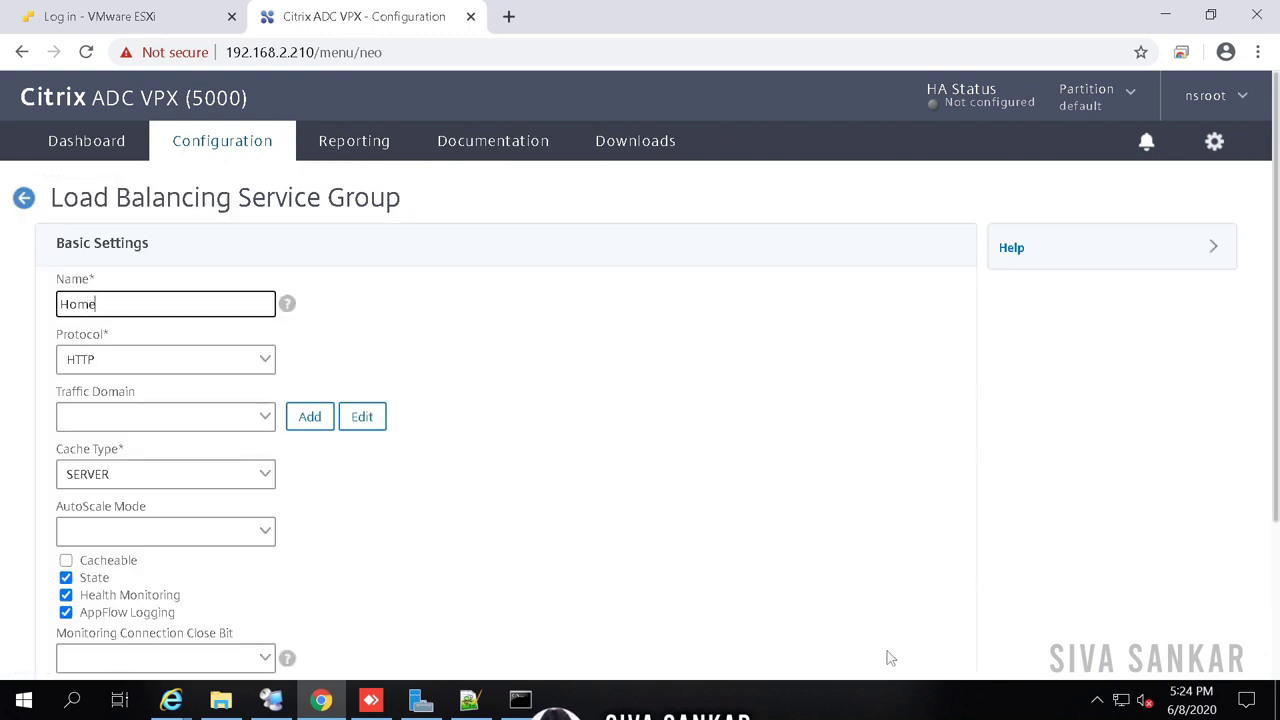
pyautogui.write('Page-S')
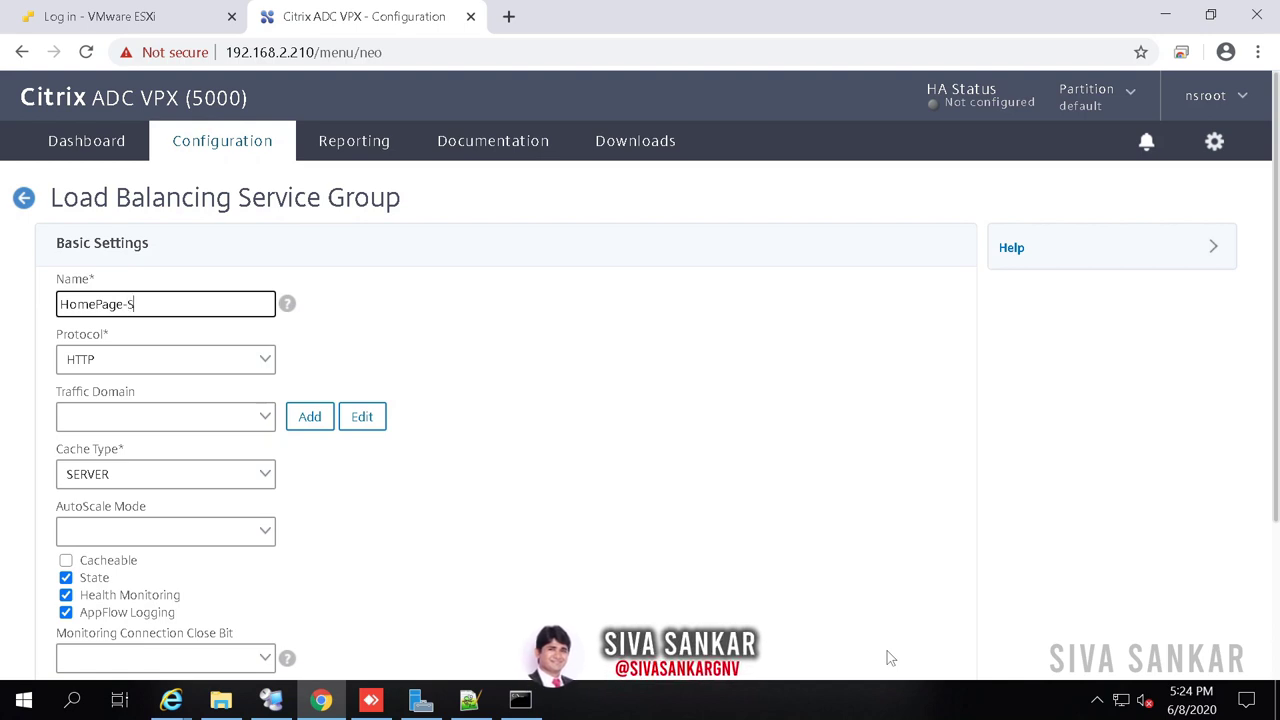
pyautogui.write('erviceGroup')
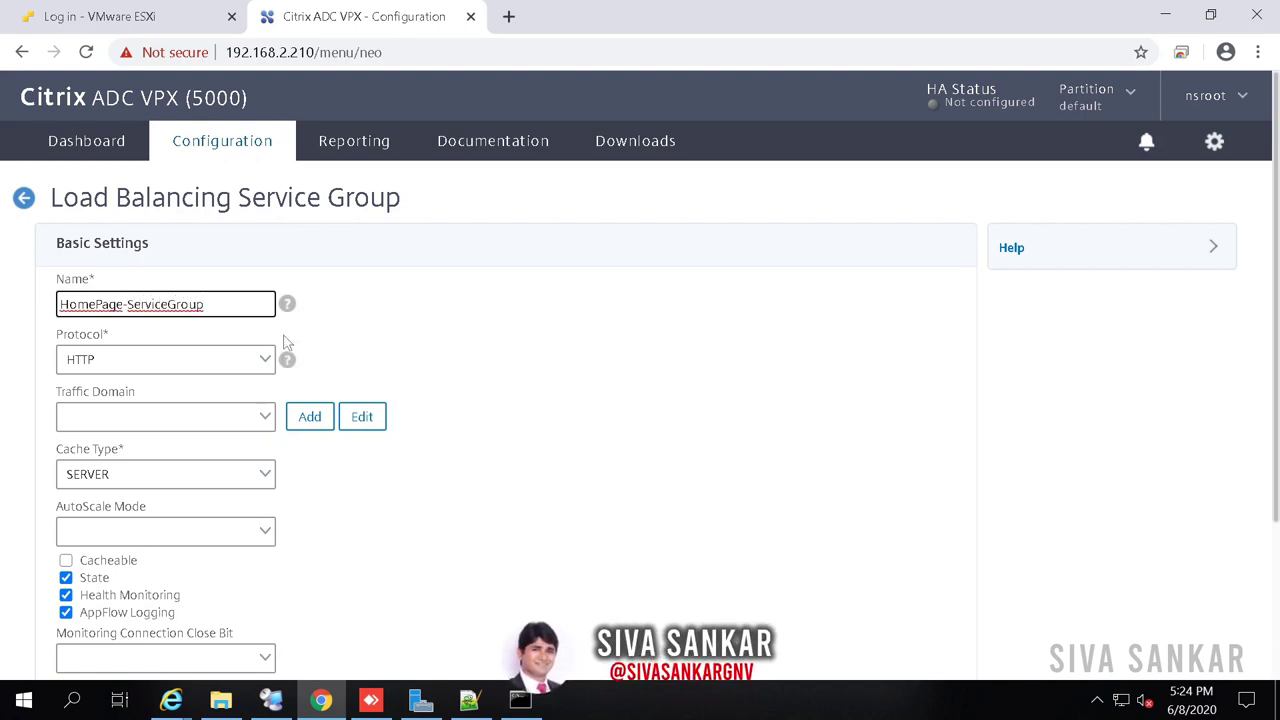
pyautogui.click(211, 362)
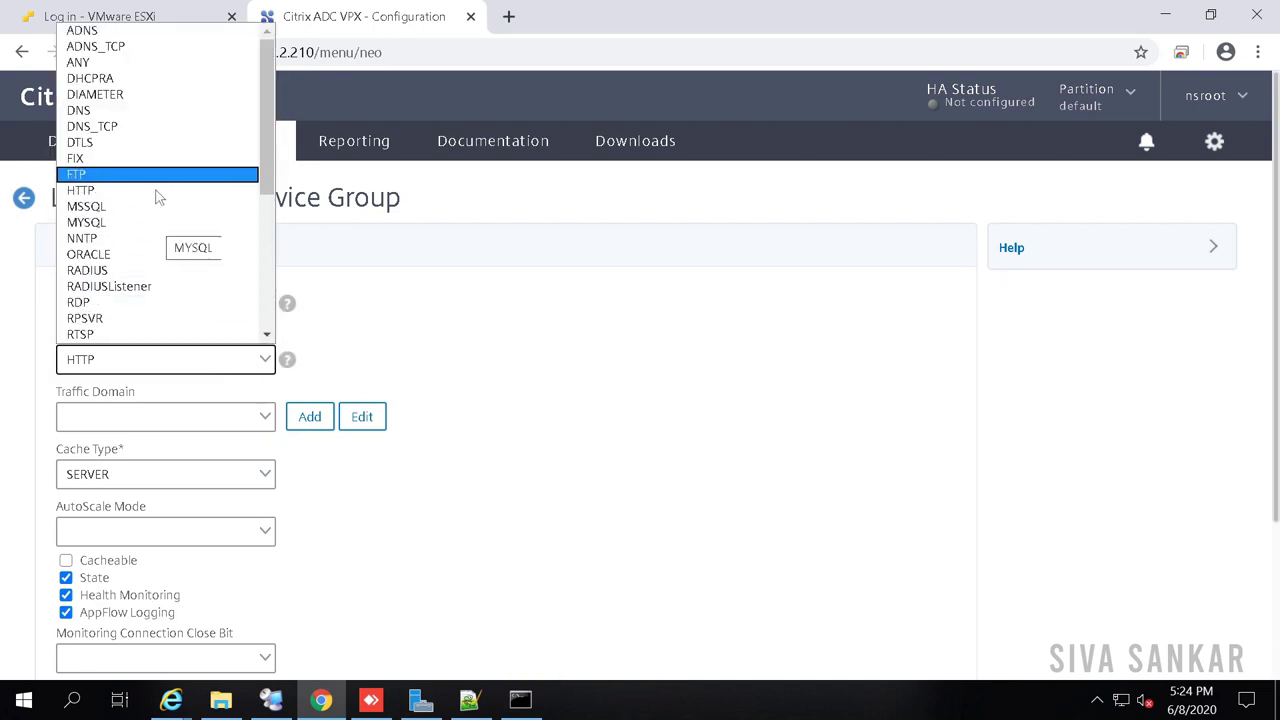
pyautogui.scroll(-3, 135, 230)
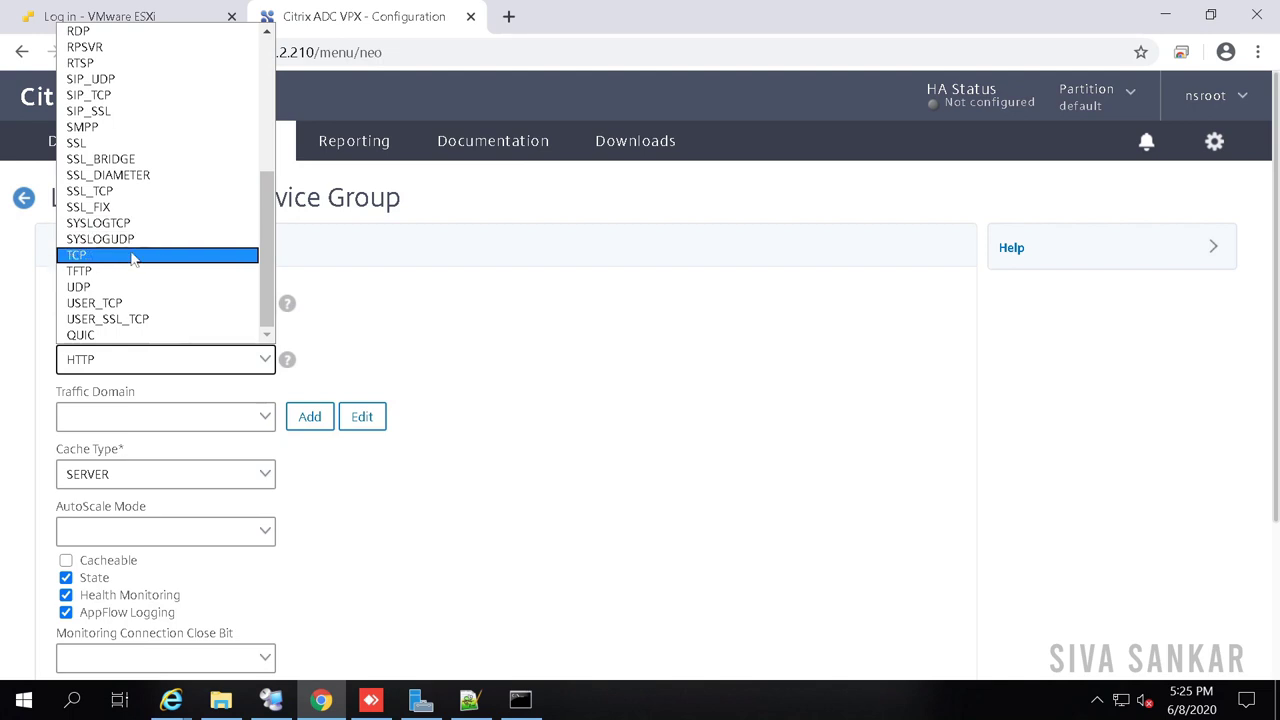
pyautogui.click(100, 148)
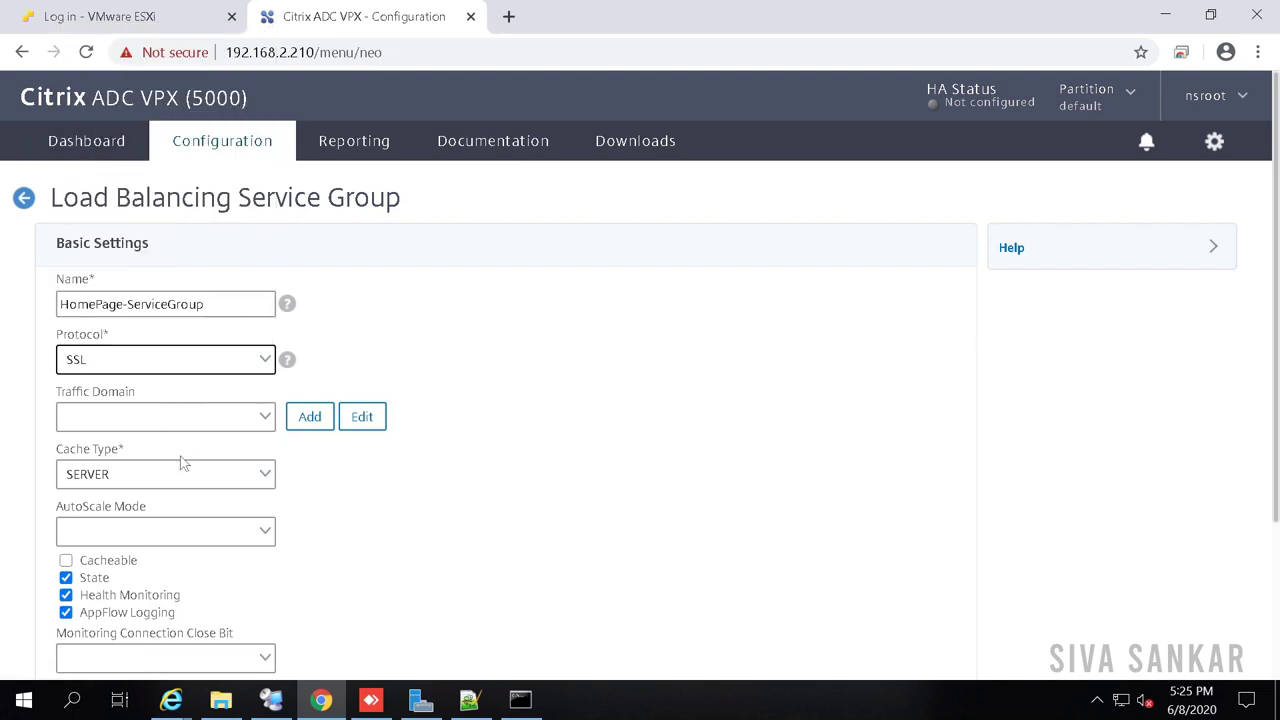
pyautogui.scroll(-2, 175, 470)
pyautogui.click(64, 628)
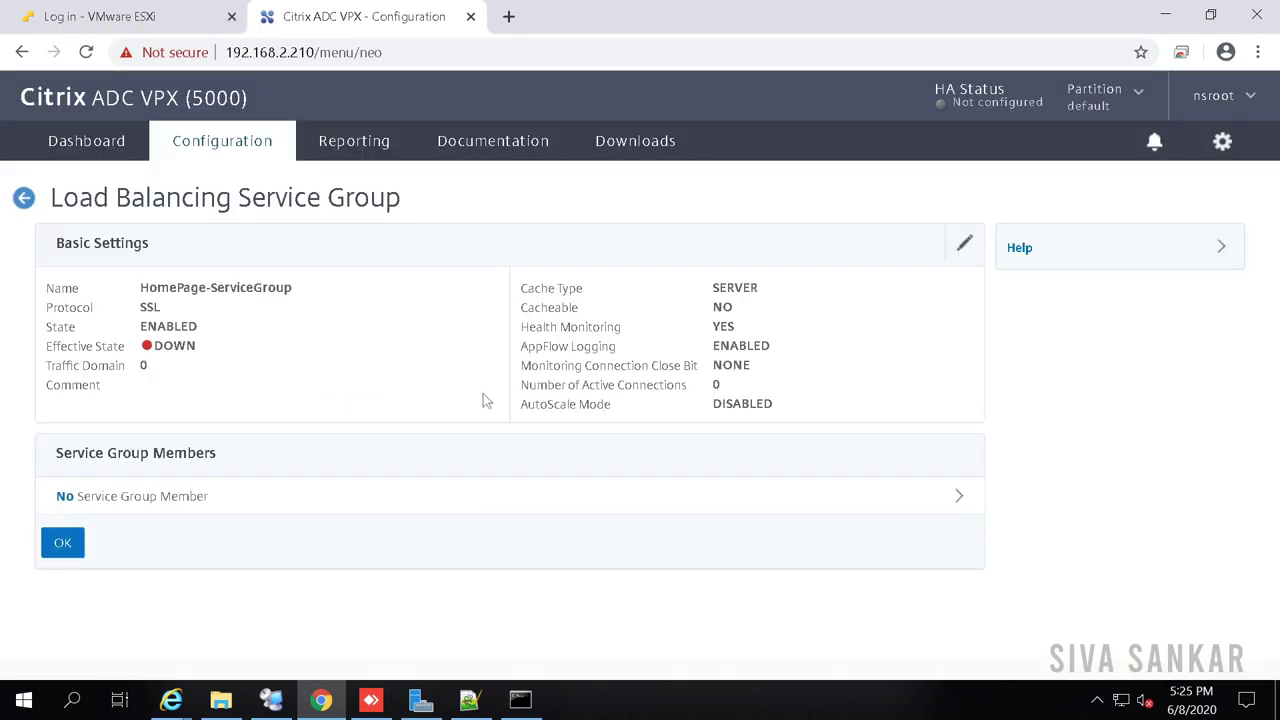
# Step: Add Server01 and Server02 to HomePage-ServiceGroup as server-based members on port 443
pyautogui.click(248, 499)
pyautogui.click(441, 239)
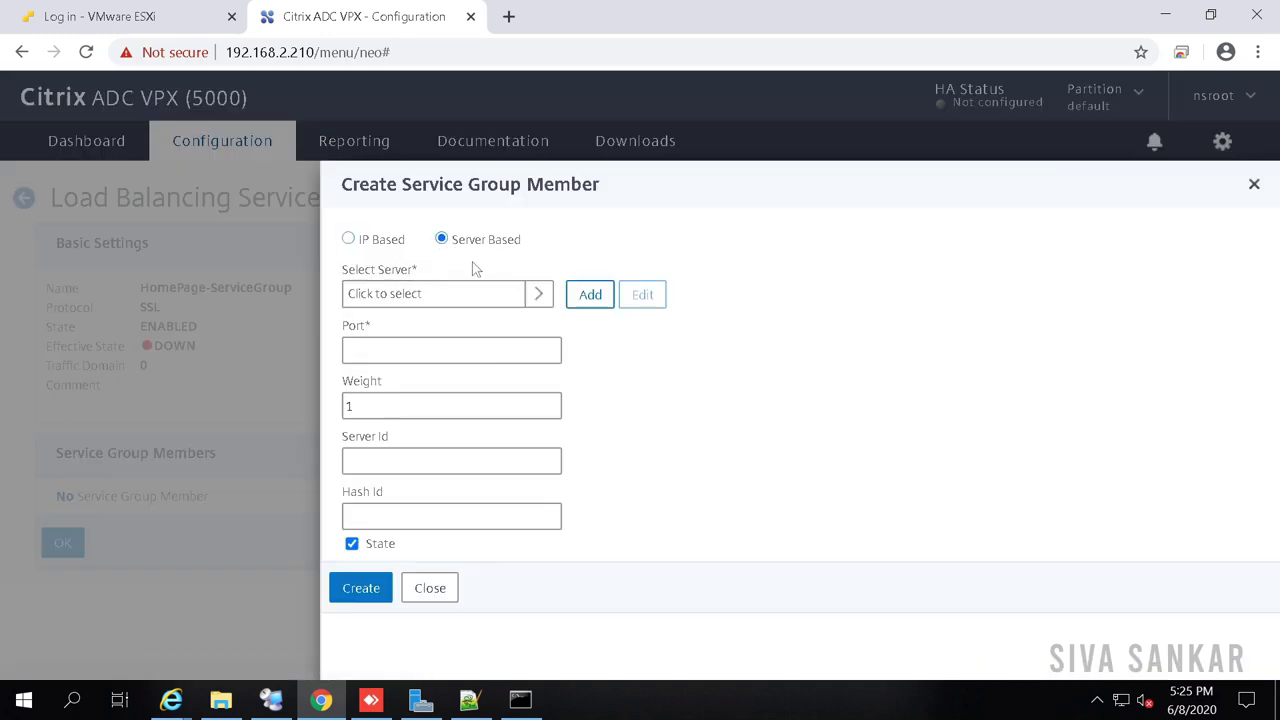
pyautogui.click(432, 293)
pyautogui.click(378, 397)
pyautogui.click(378, 424)
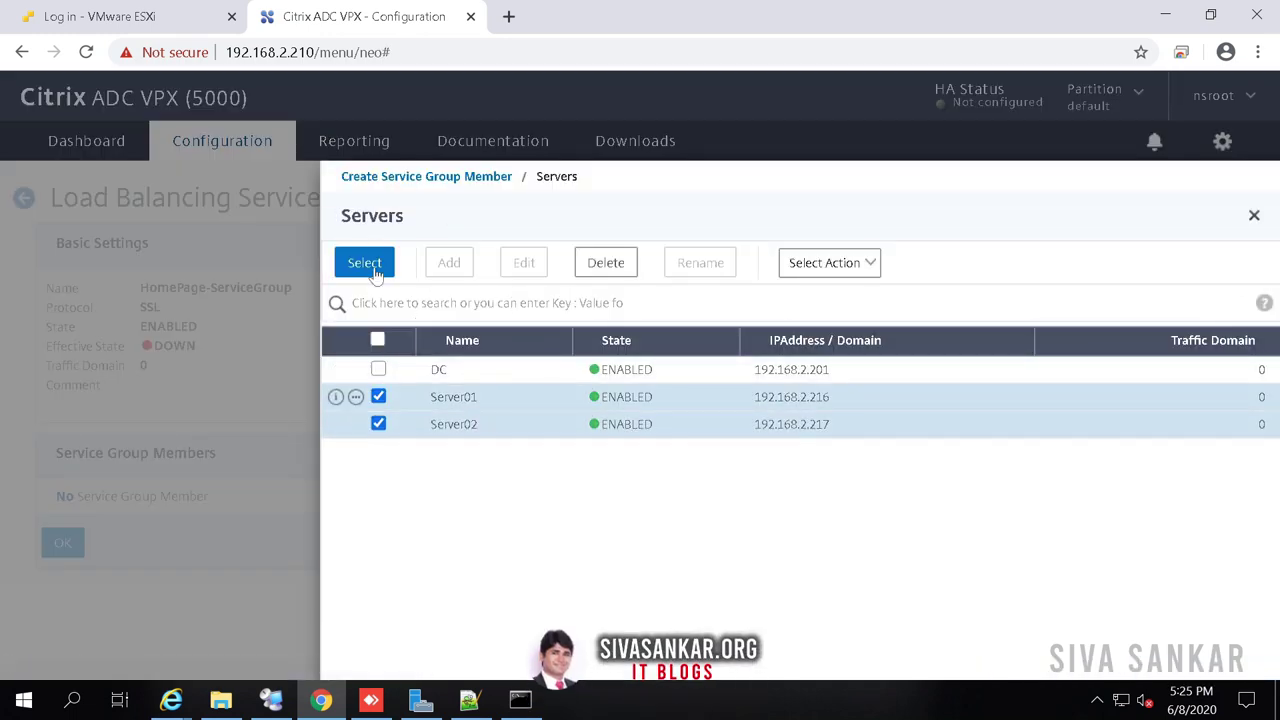
pyautogui.click(364, 262)
pyautogui.click(385, 380)
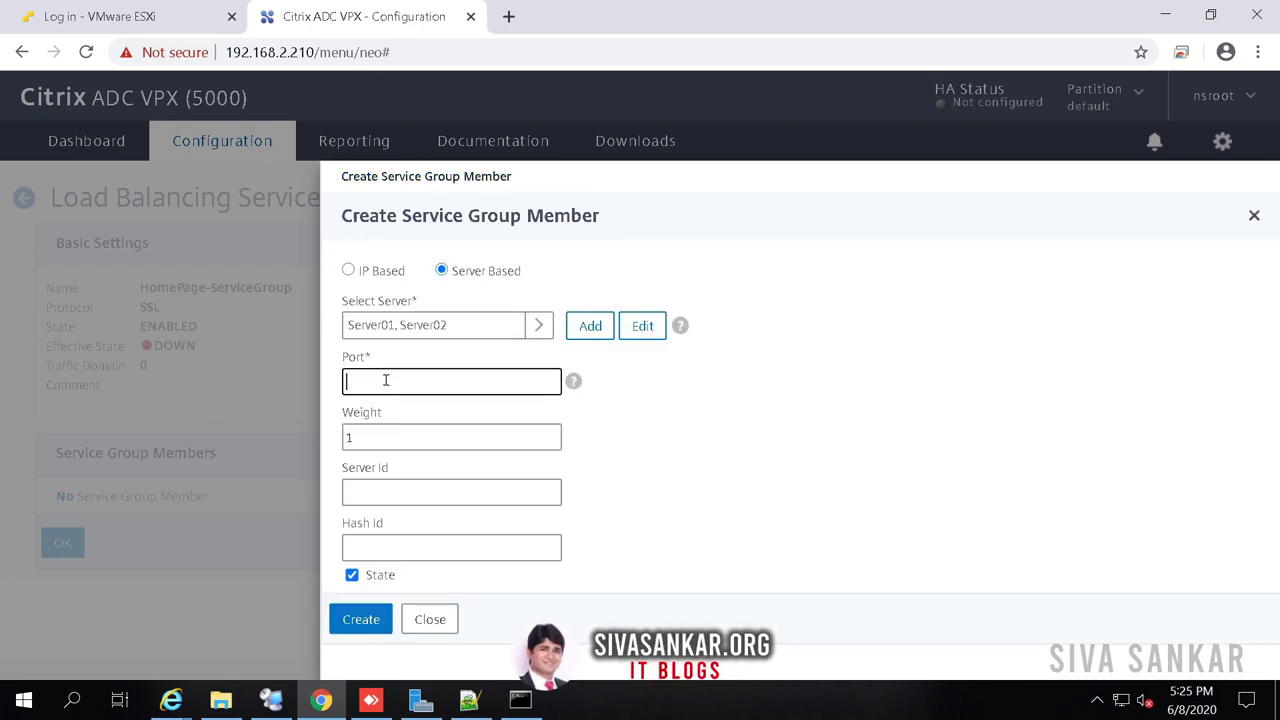
pyautogui.write('443')
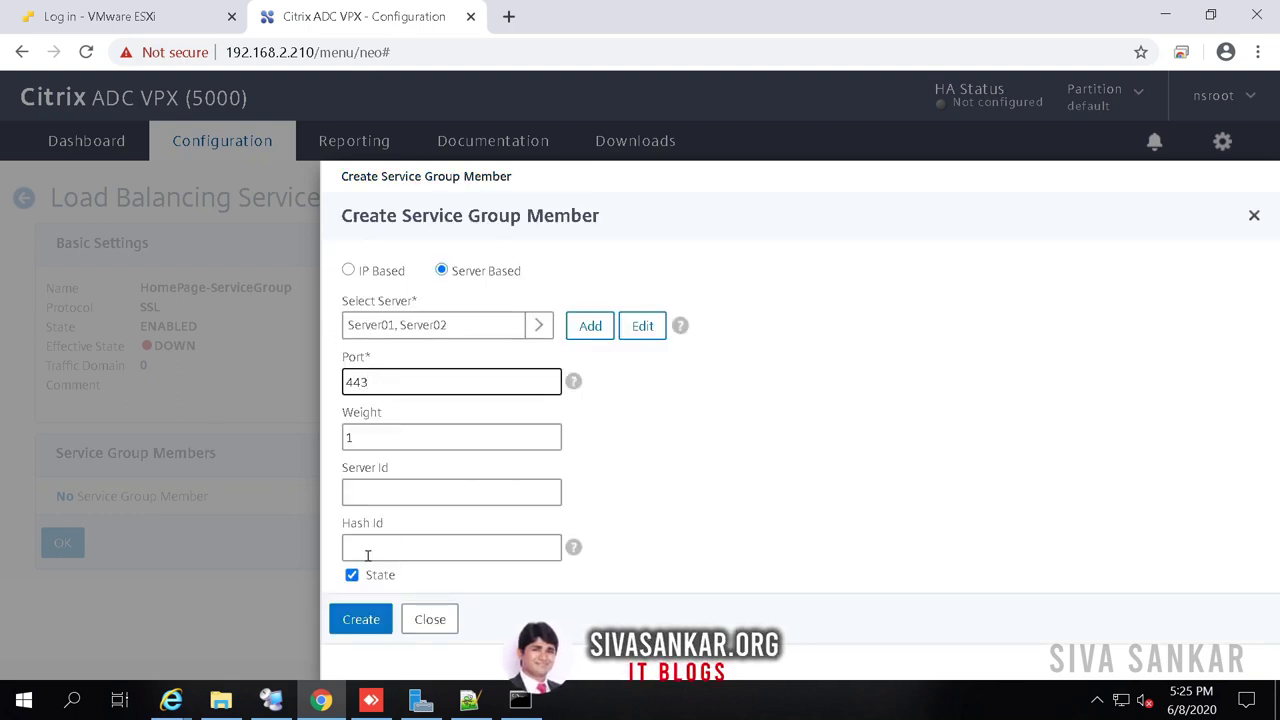
pyautogui.click(361, 619)
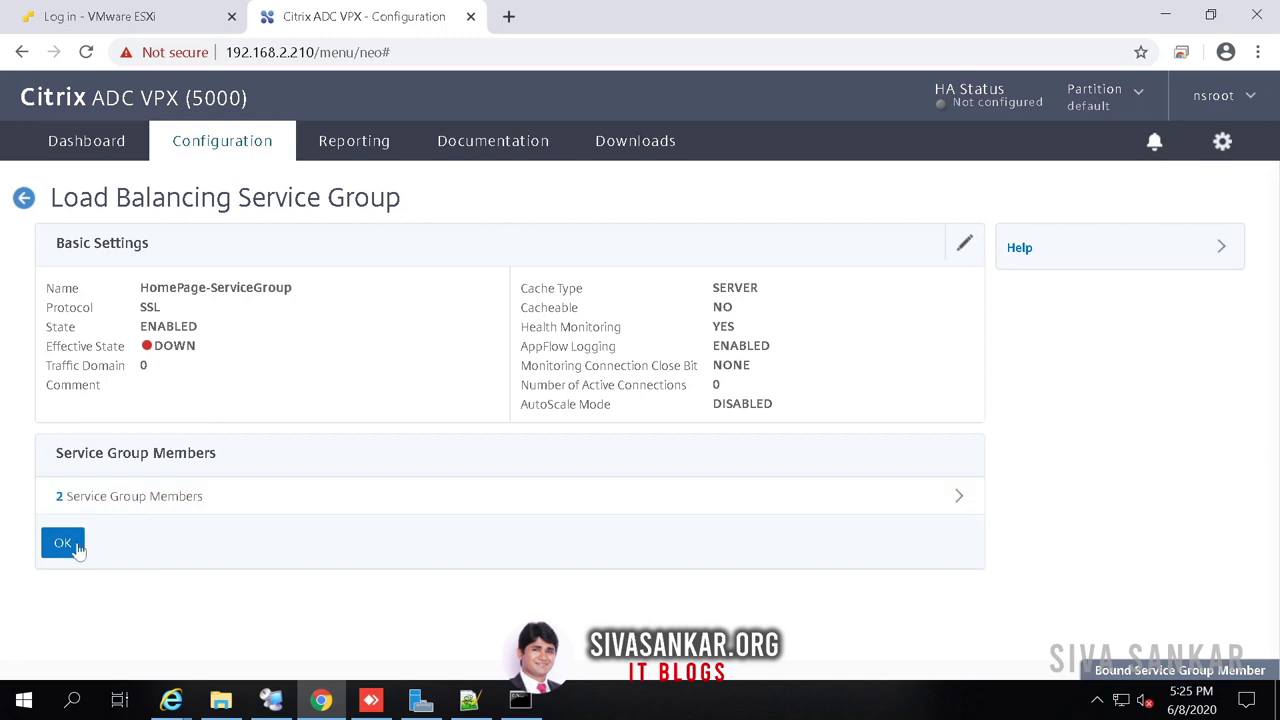
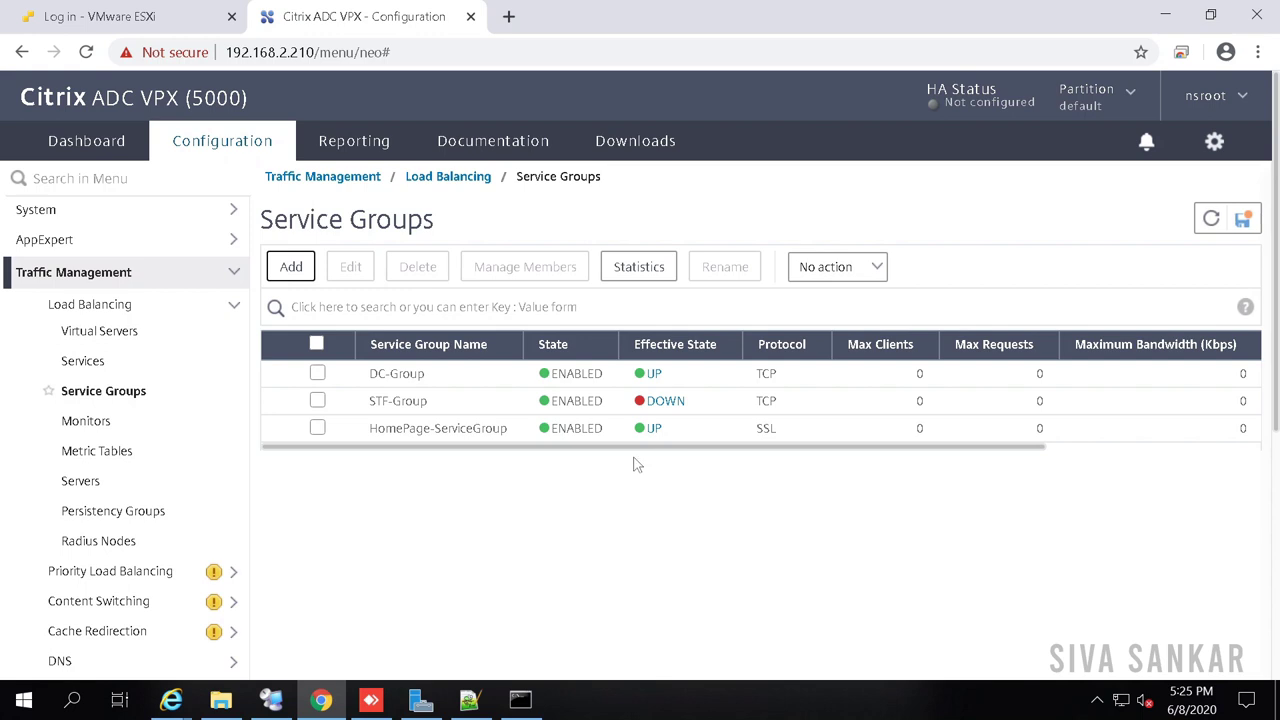
# Step: Start installing a new SSL server certificate with the certificate-key pair name SF-Certificate
pyautogui.click(107, 331)
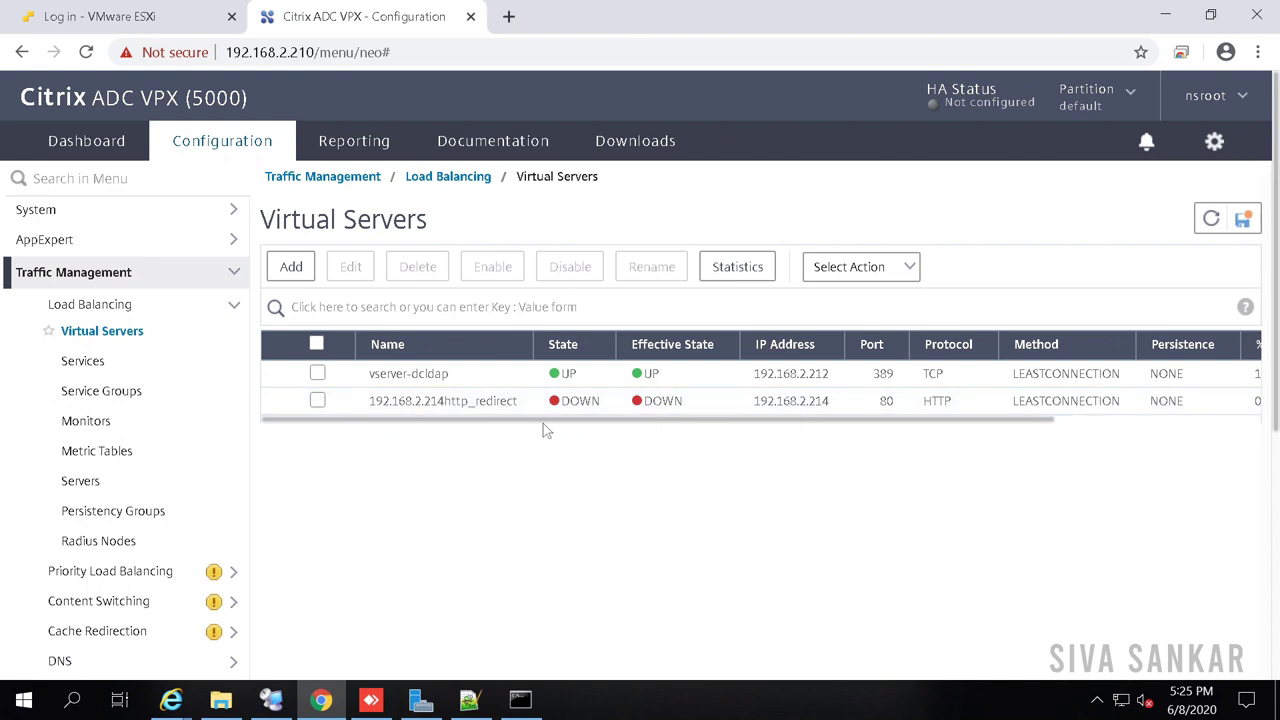
pyautogui.click(200, 311)
pyautogui.click(58, 486)
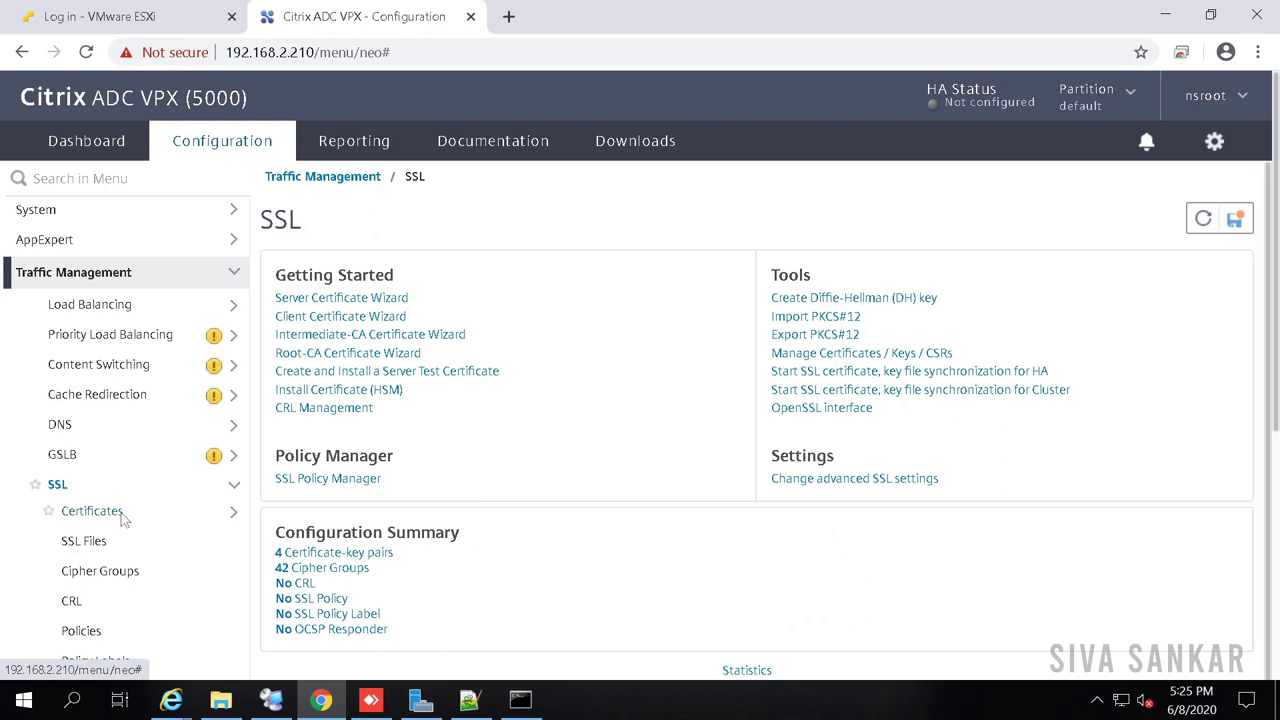
pyautogui.click(92, 511)
pyautogui.scroll(-2, 215, 515)
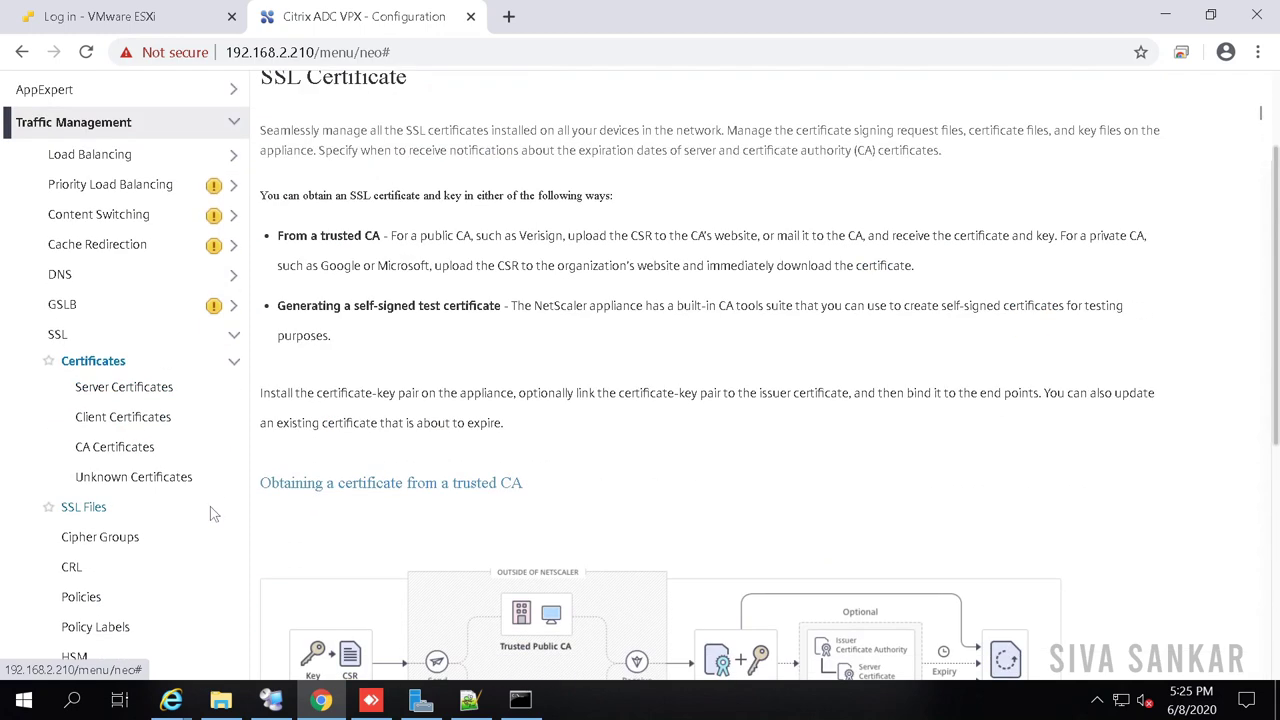
pyautogui.click(119, 365)
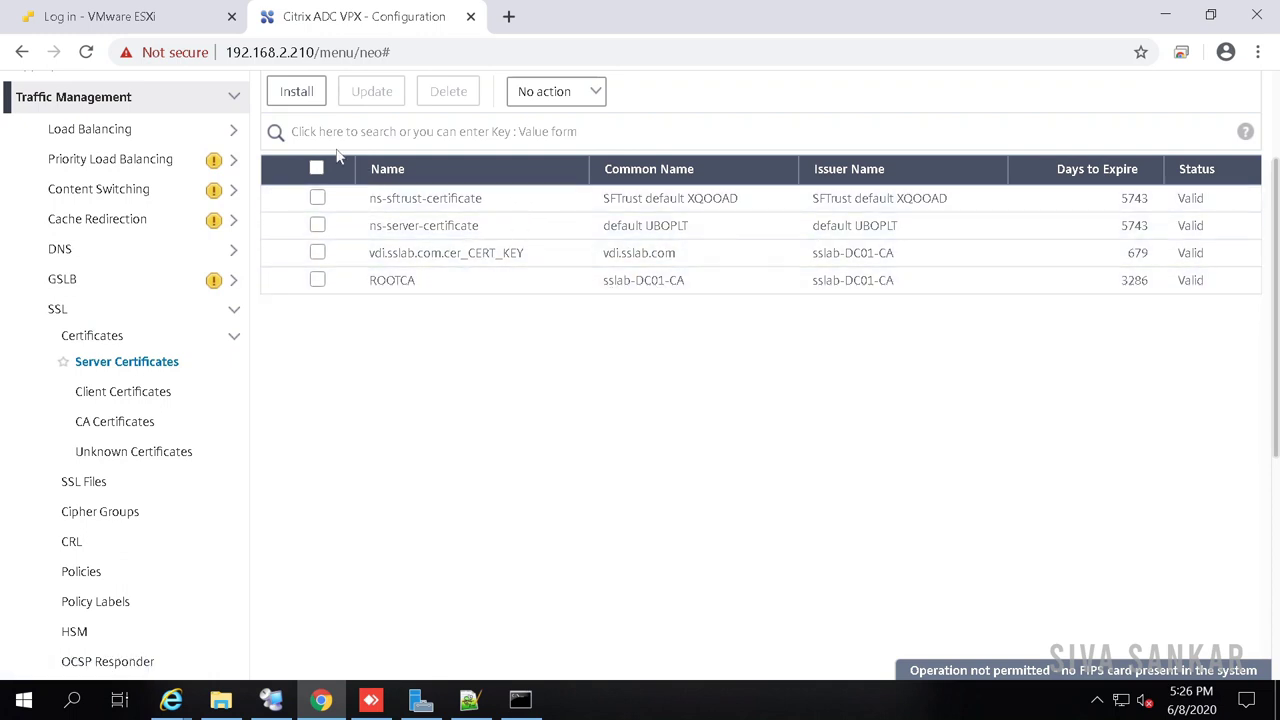
pyautogui.click(297, 95)
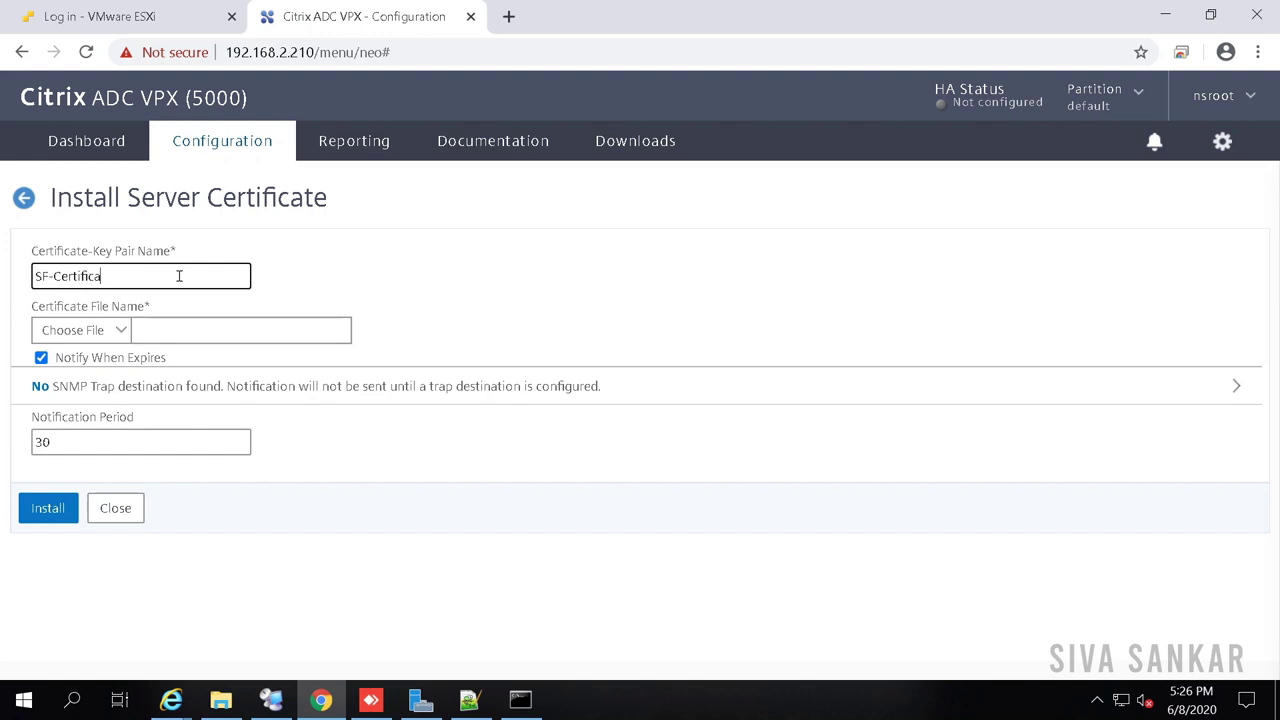
pyautogui.click(118, 330)
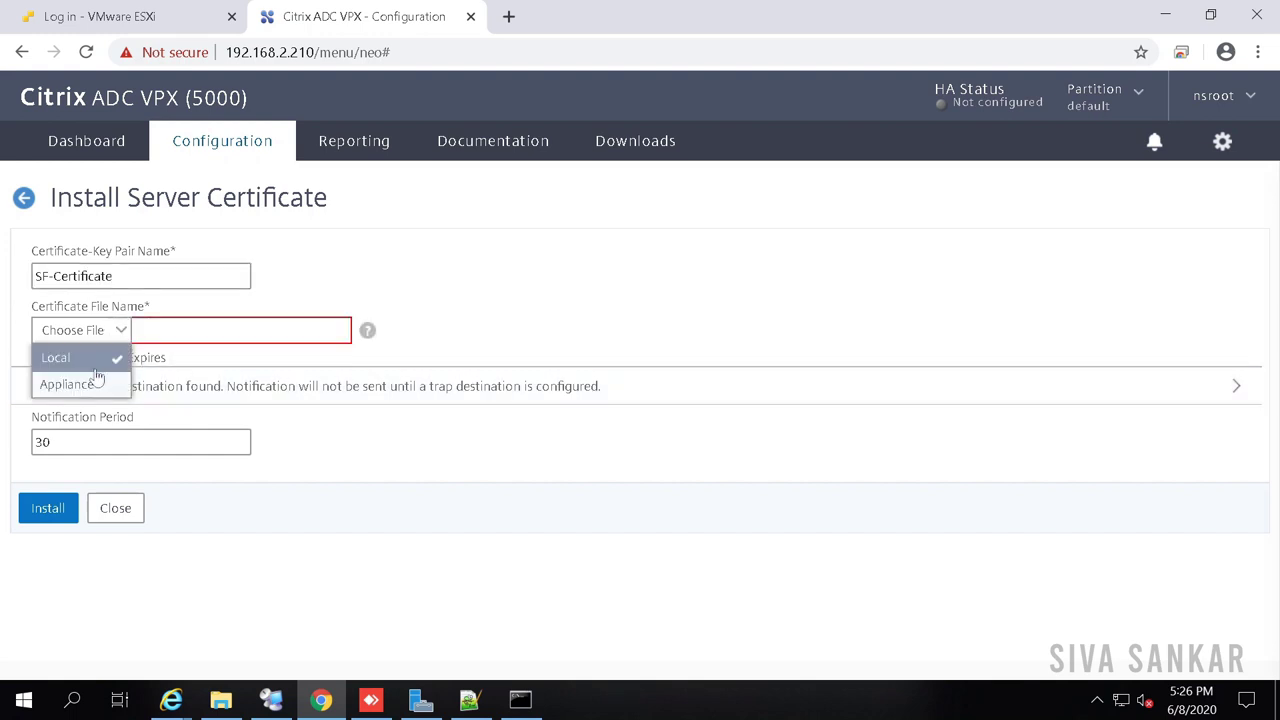
pyautogui.click(68, 384)
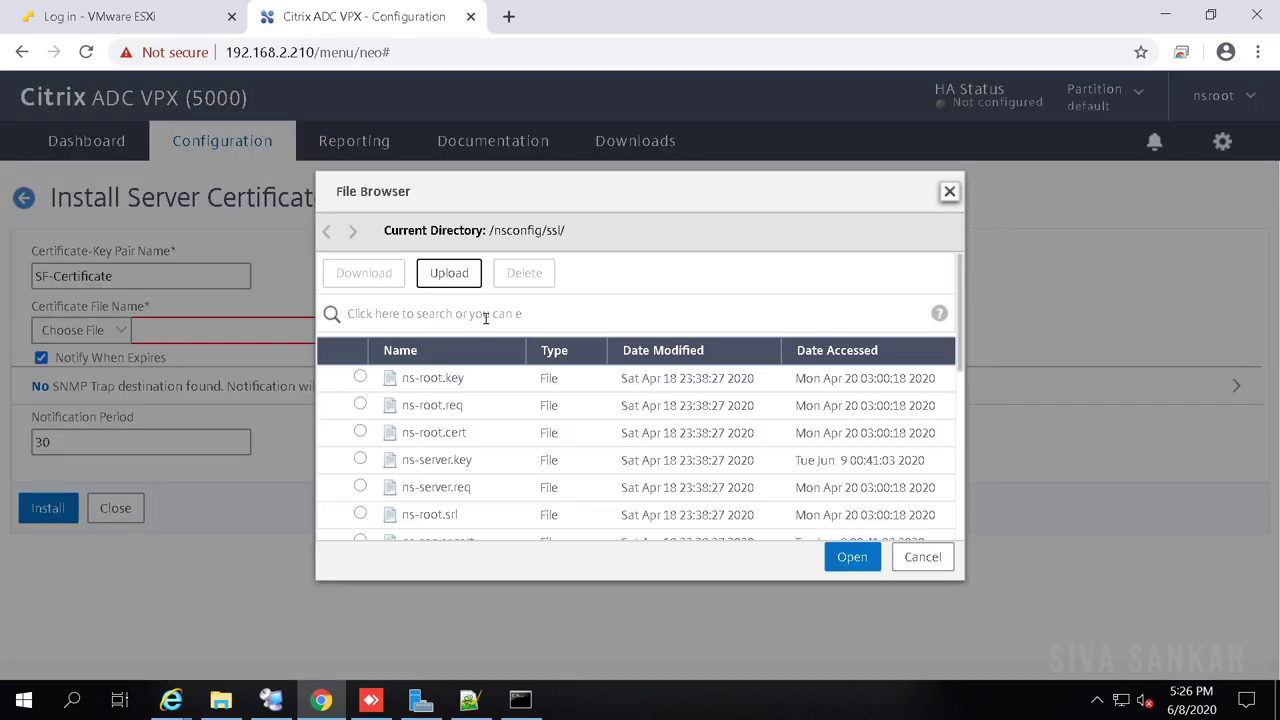
pyautogui.click(925, 557)
# Step: Upload the local file SF_certificate.pfx from the desktop's SF Certificate folder as the certificate file
pyautogui.click(120, 330)
pyautogui.click(84, 358)
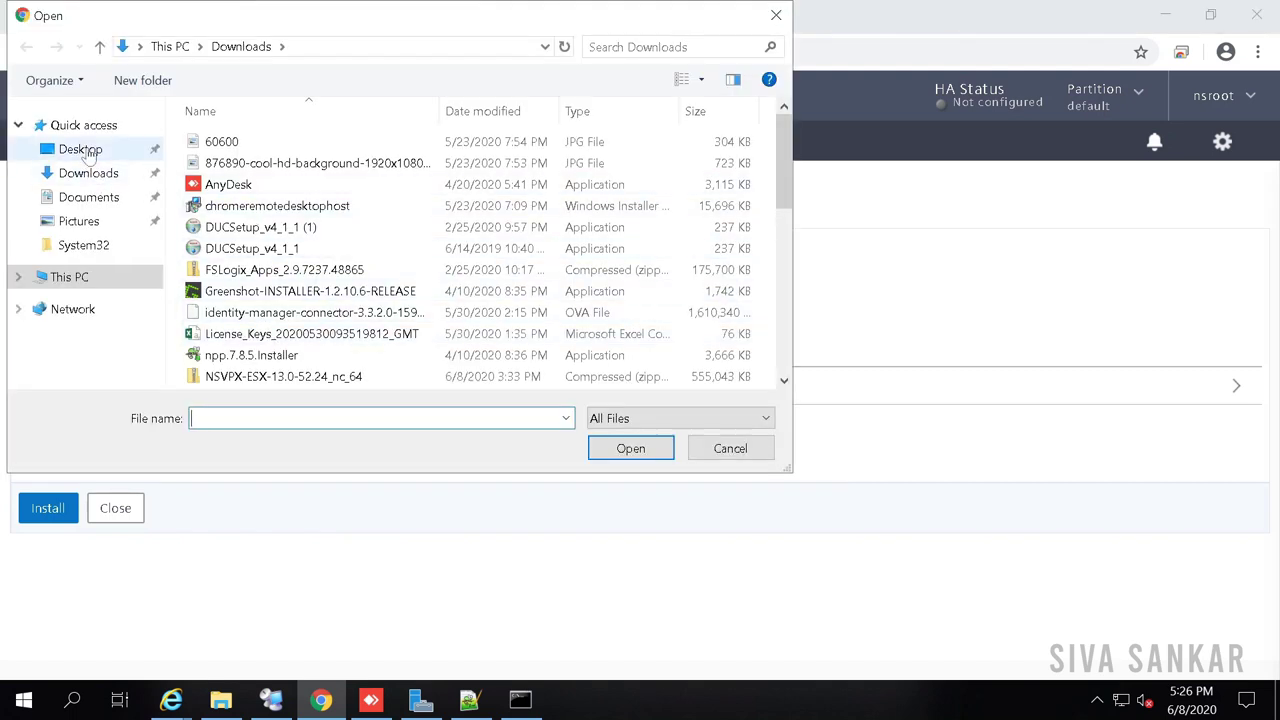
pyautogui.click(80, 149)
pyautogui.doubleClick(215, 142)
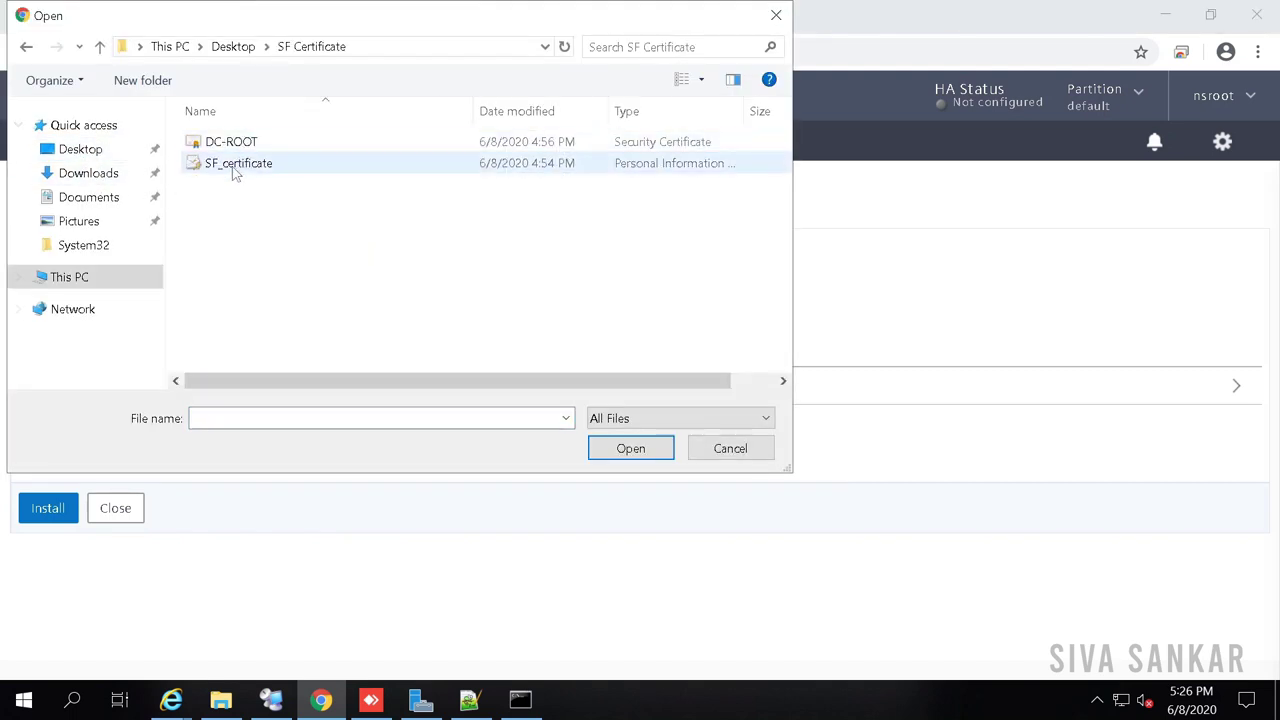
pyautogui.doubleClick(233, 166)
# Step: Enter the certificate file's password and install the server certificate
pyautogui.click(138, 388)
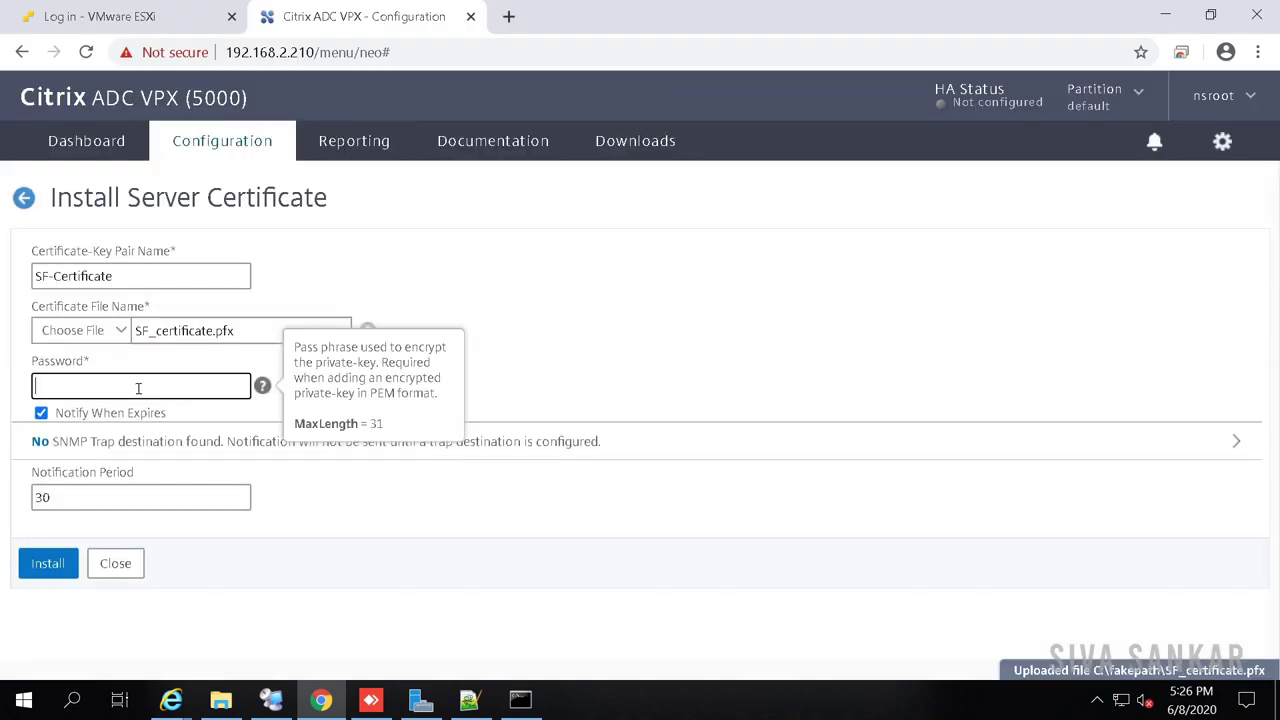
pyautogui.write('••')
pyautogui.click(46, 565)
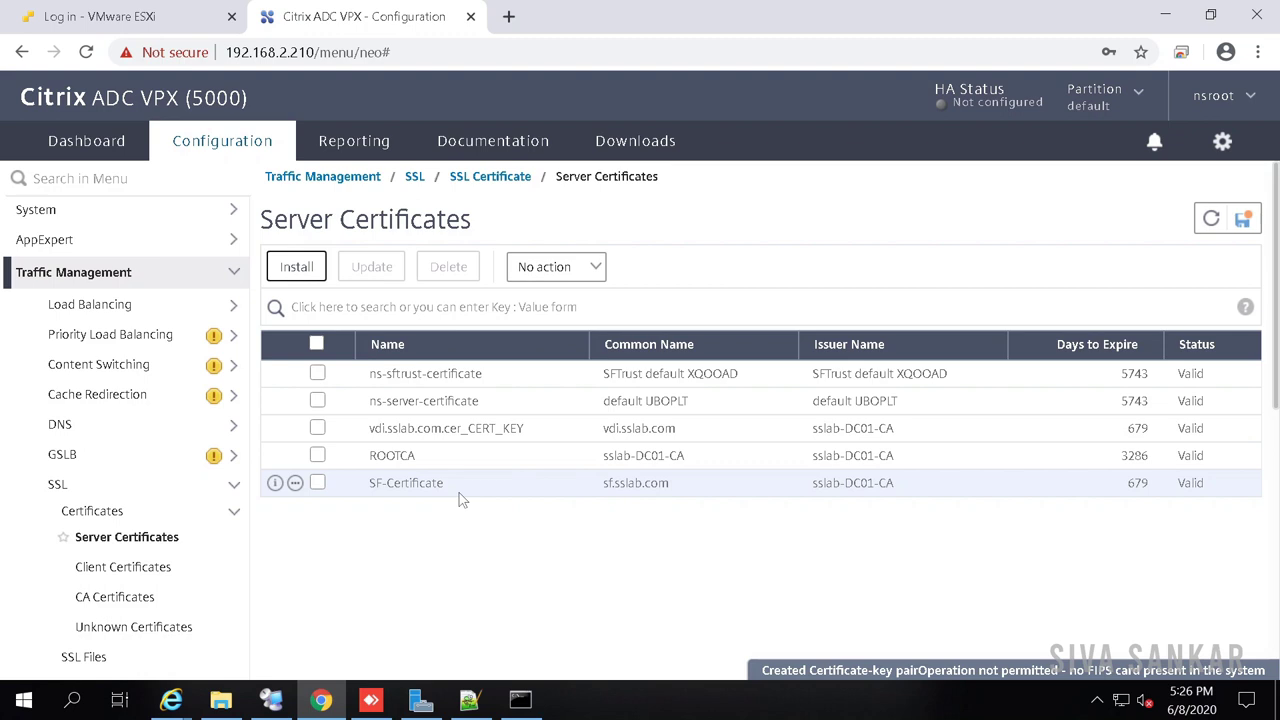
# Step: Link SF-Certificate to its issuing CA certificate
pyautogui.click(295, 483)
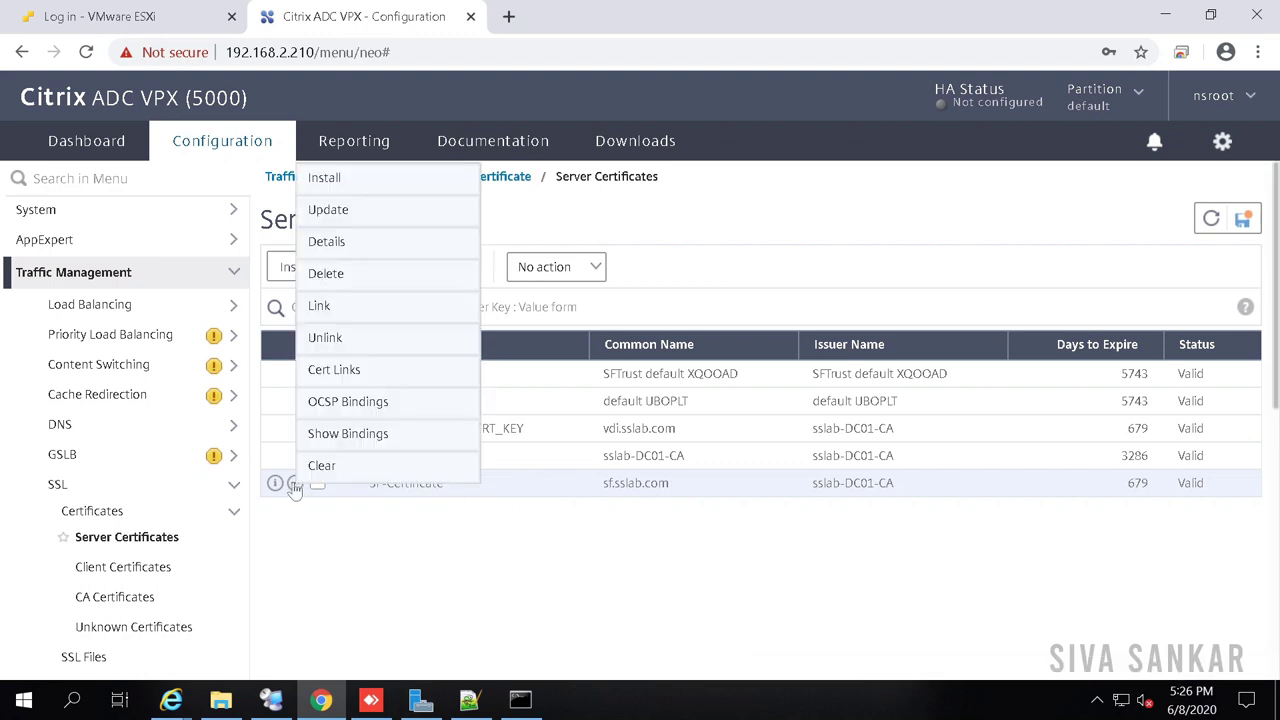
pyautogui.click(357, 310)
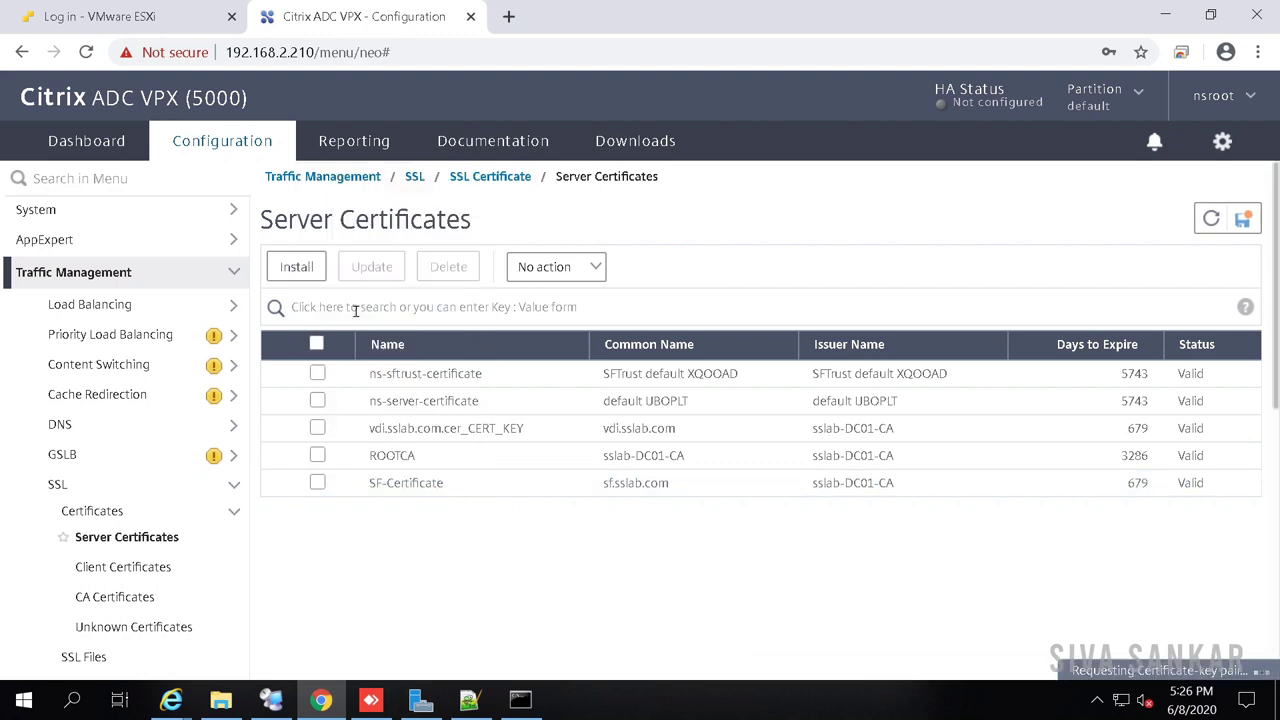
pyautogui.click(45, 332)
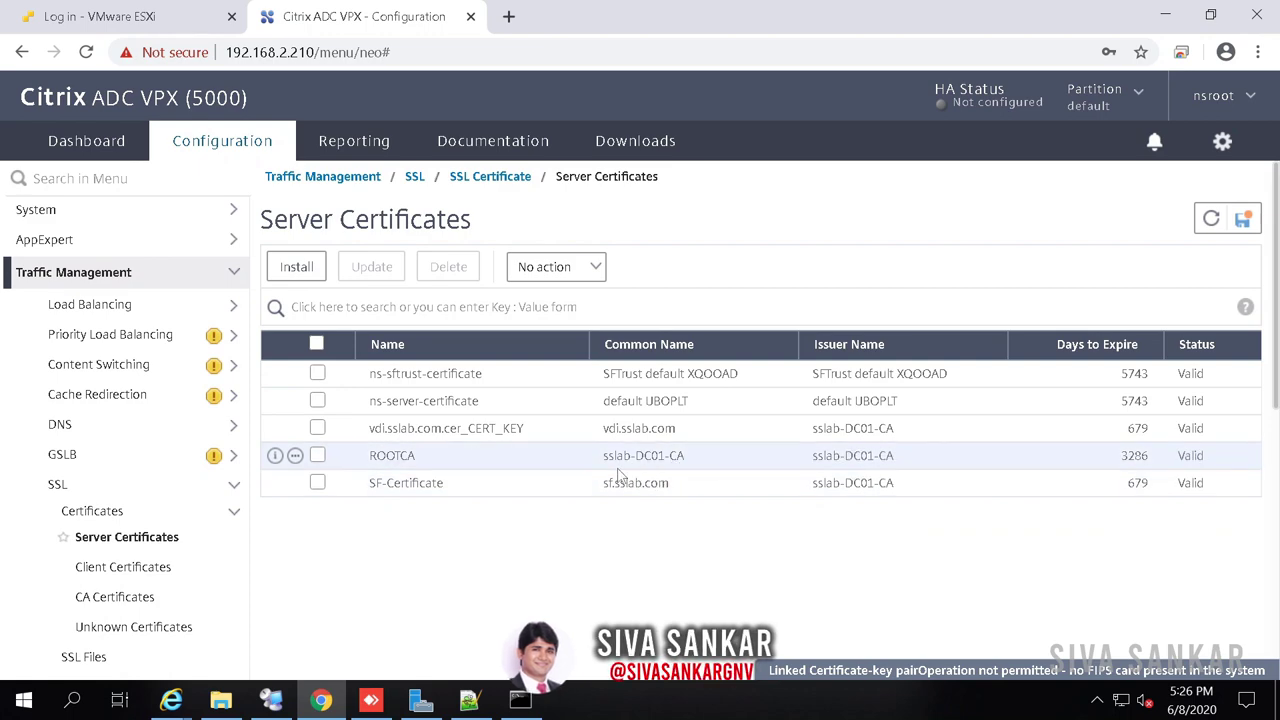
# Step: Start a new load balancing virtual server and name it SFWebsite-VirtualServer
pyautogui.click(110, 307)
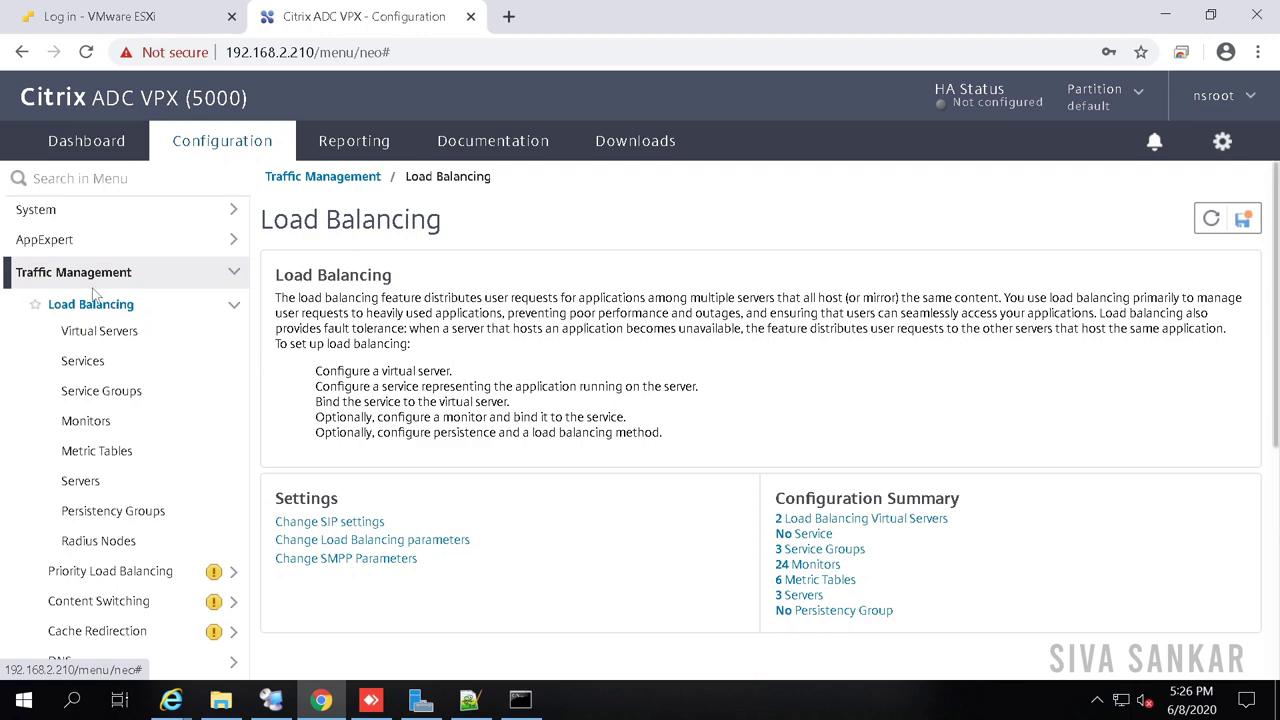
pyautogui.click(100, 331)
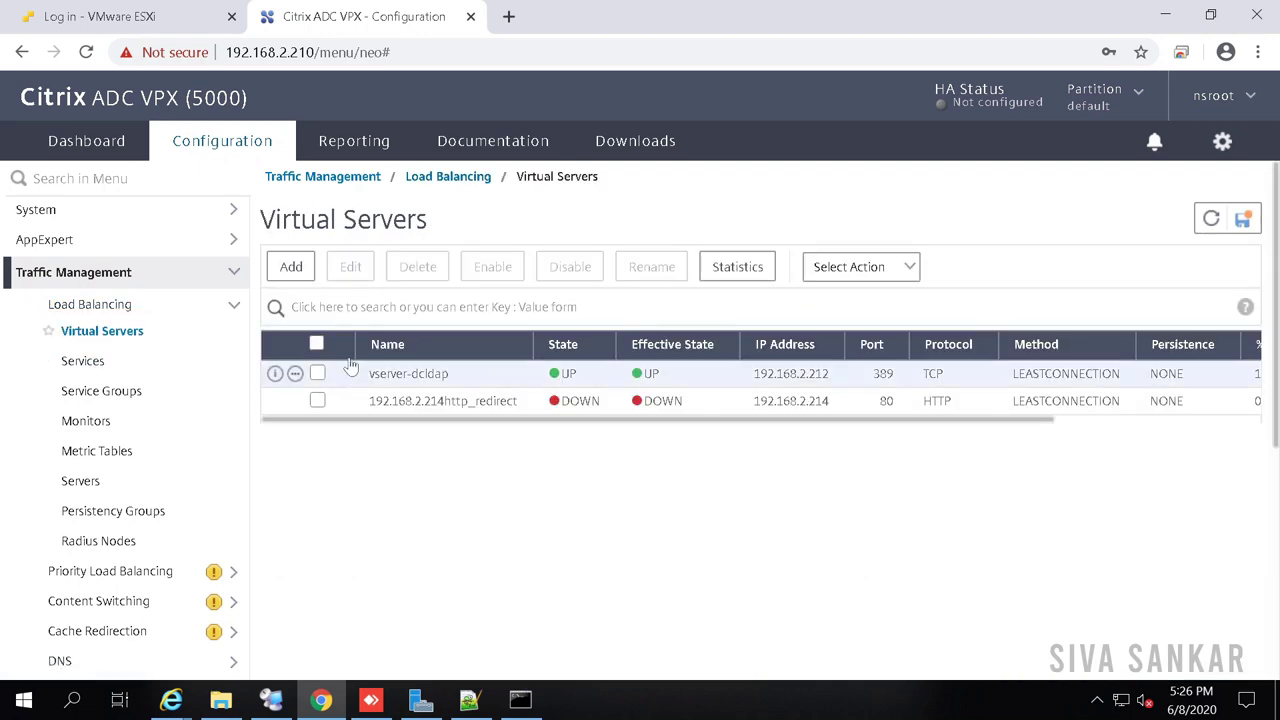
pyautogui.click(291, 266)
pyautogui.write('SFVirtualServer')
pyautogui.press('Home')
pyautogui.press('Right')
pyautogui.press('Right')
pyautogui.write('Web-')
pyautogui.write('site')
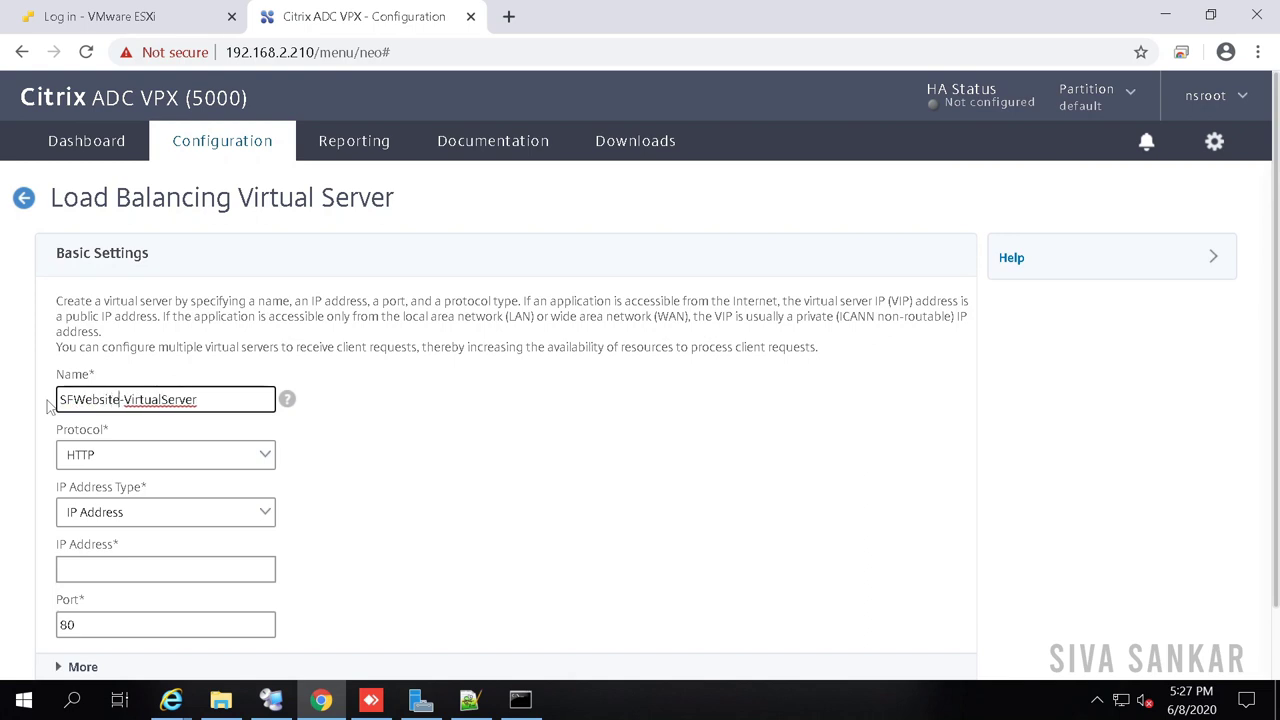
# Step: Set the virtual server's protocol to SSL and its IP address to 192.168.2.213, and accept the basic settings
pyautogui.click(165, 457)
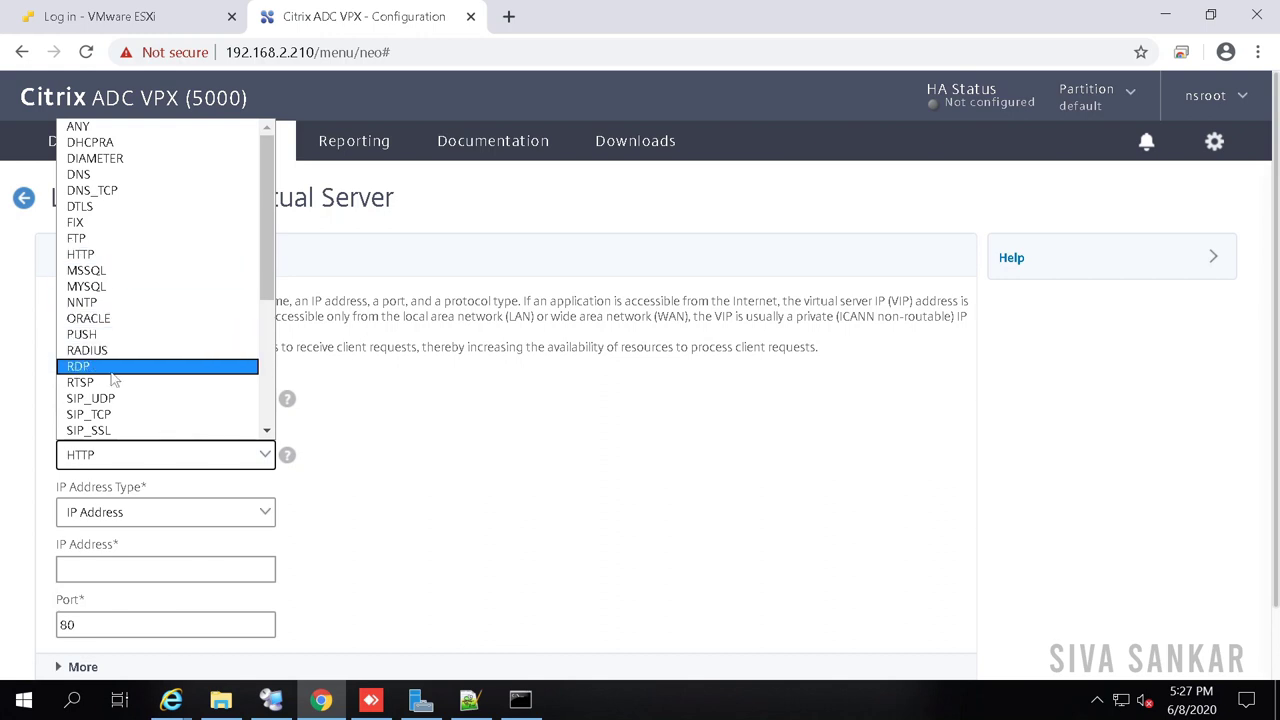
pyautogui.scroll(-3, 129, 358)
pyautogui.scroll(3, 129, 358)
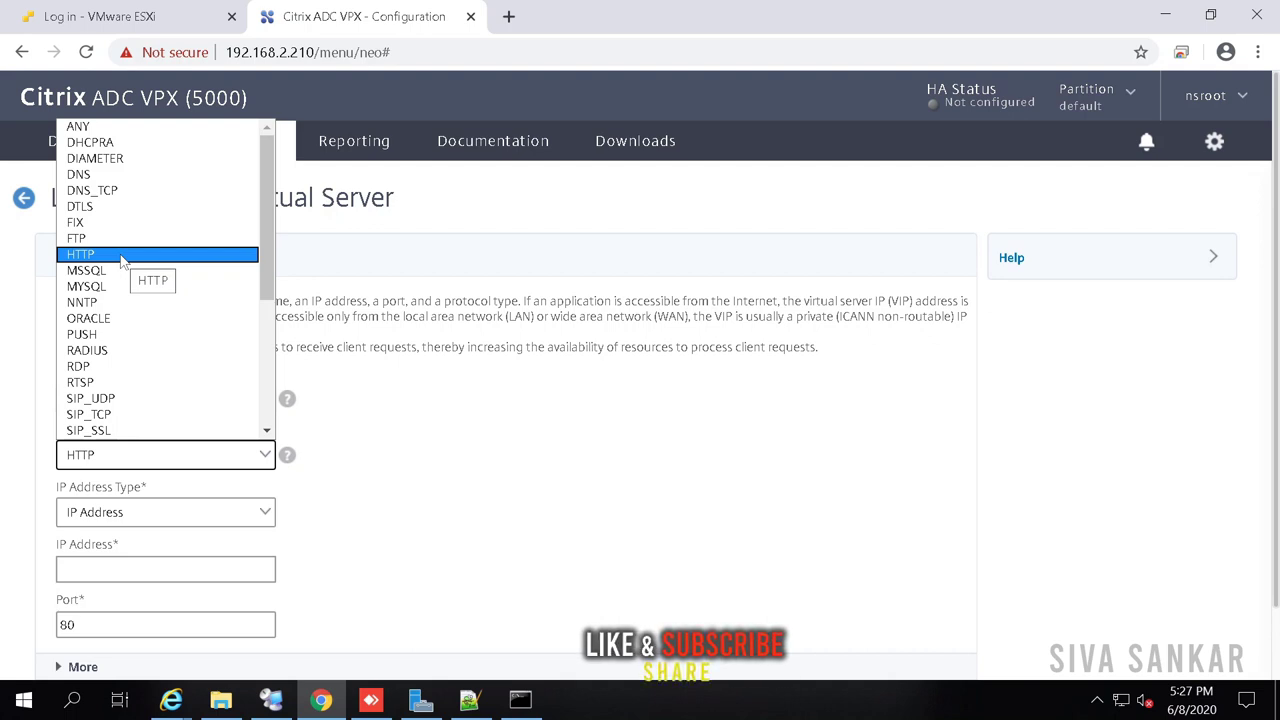
pyautogui.scroll(-5, 120, 262)
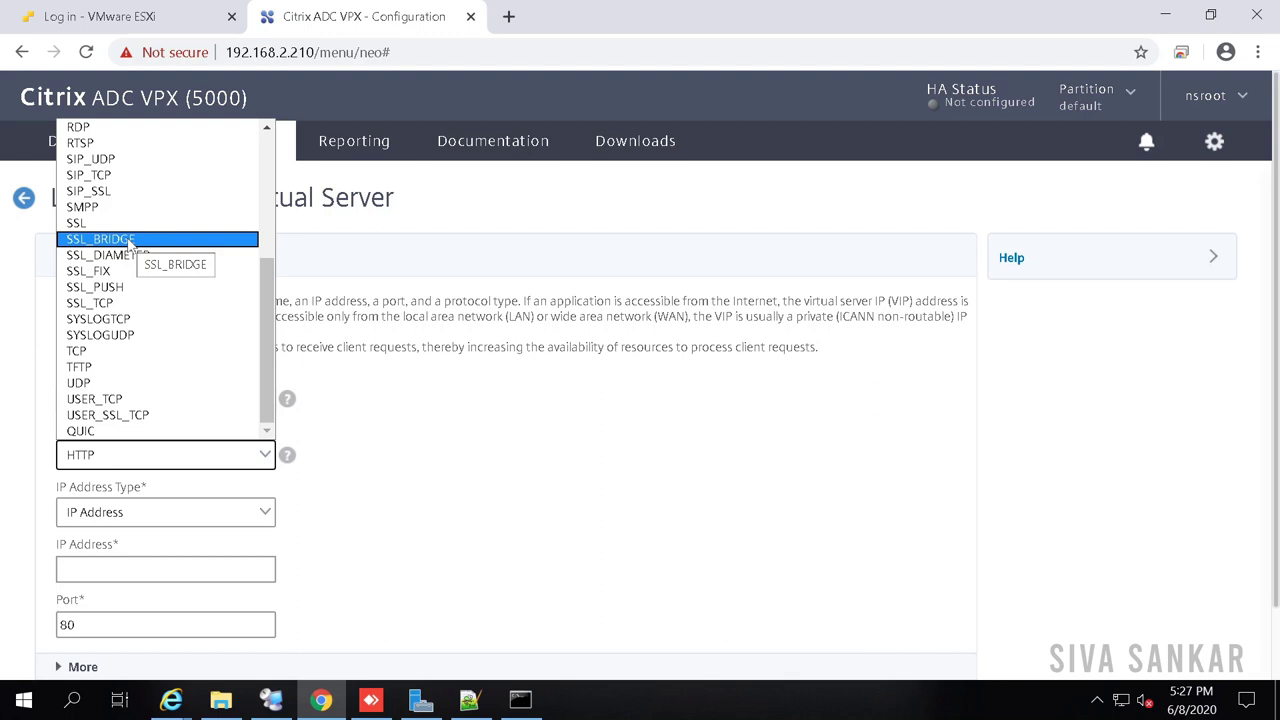
pyautogui.click(76, 222)
pyautogui.scroll(-1, 203, 480)
pyautogui.click(203, 487)
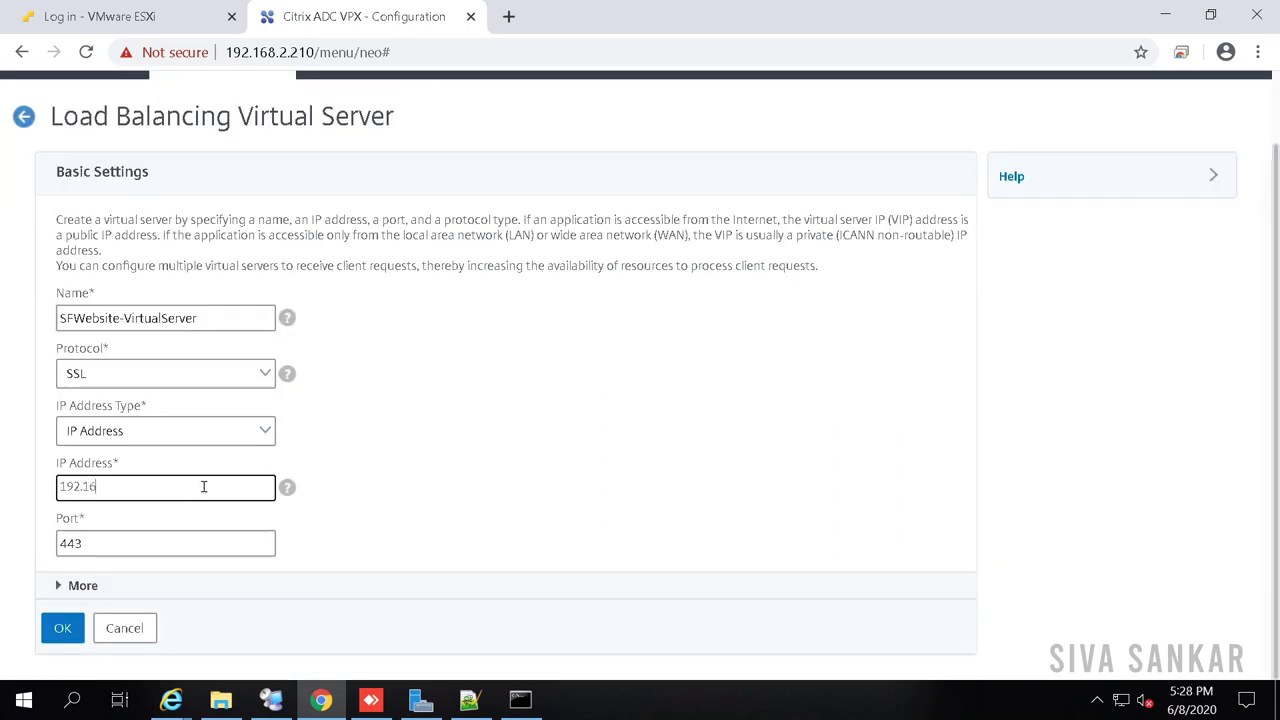
pyautogui.write('192.168.2.213')
pyautogui.click(62, 628)
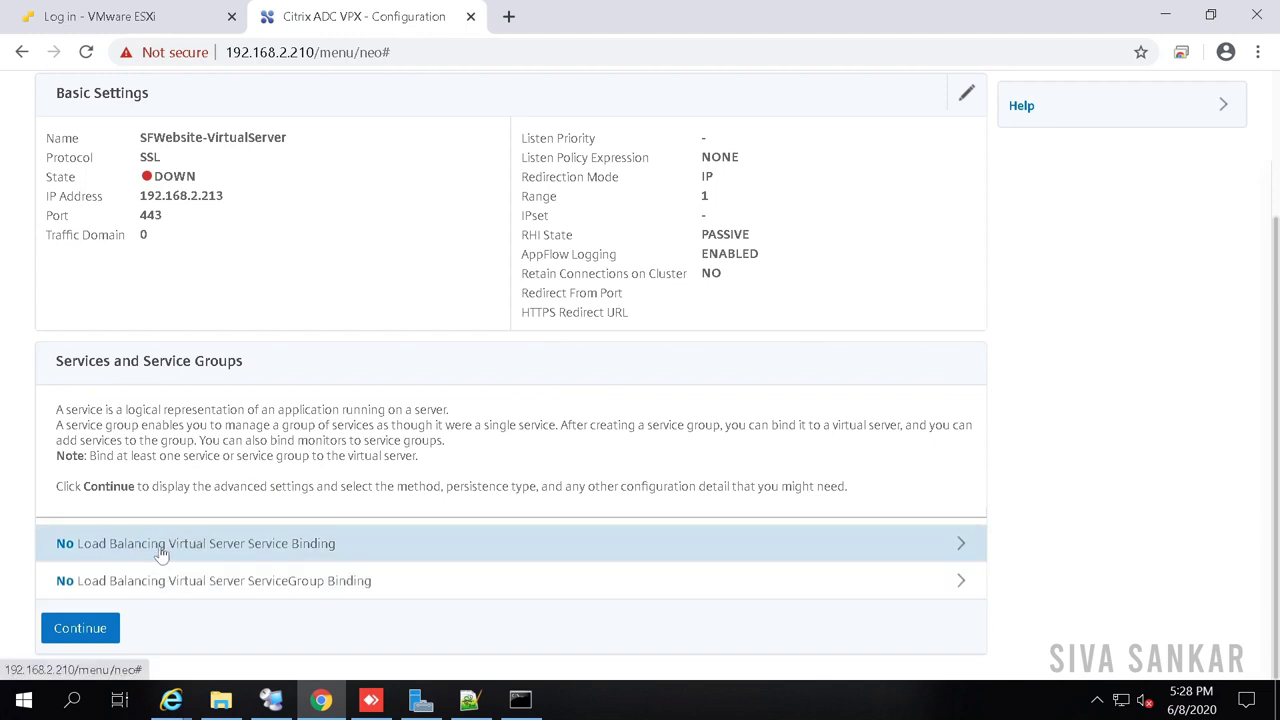
# Step: Bind HomePage-ServiceGroup to SFWebsite-VirtualServer and continue to the certificate settings
pyautogui.click(255, 584)
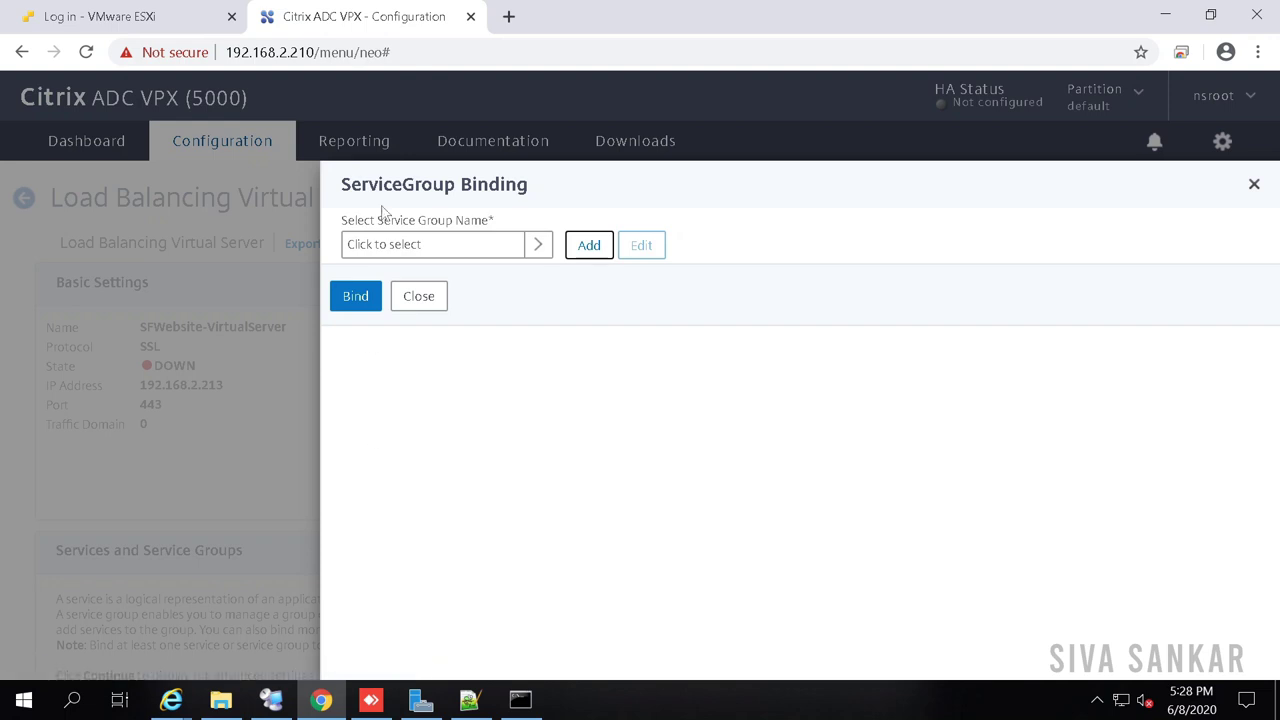
pyautogui.click(397, 249)
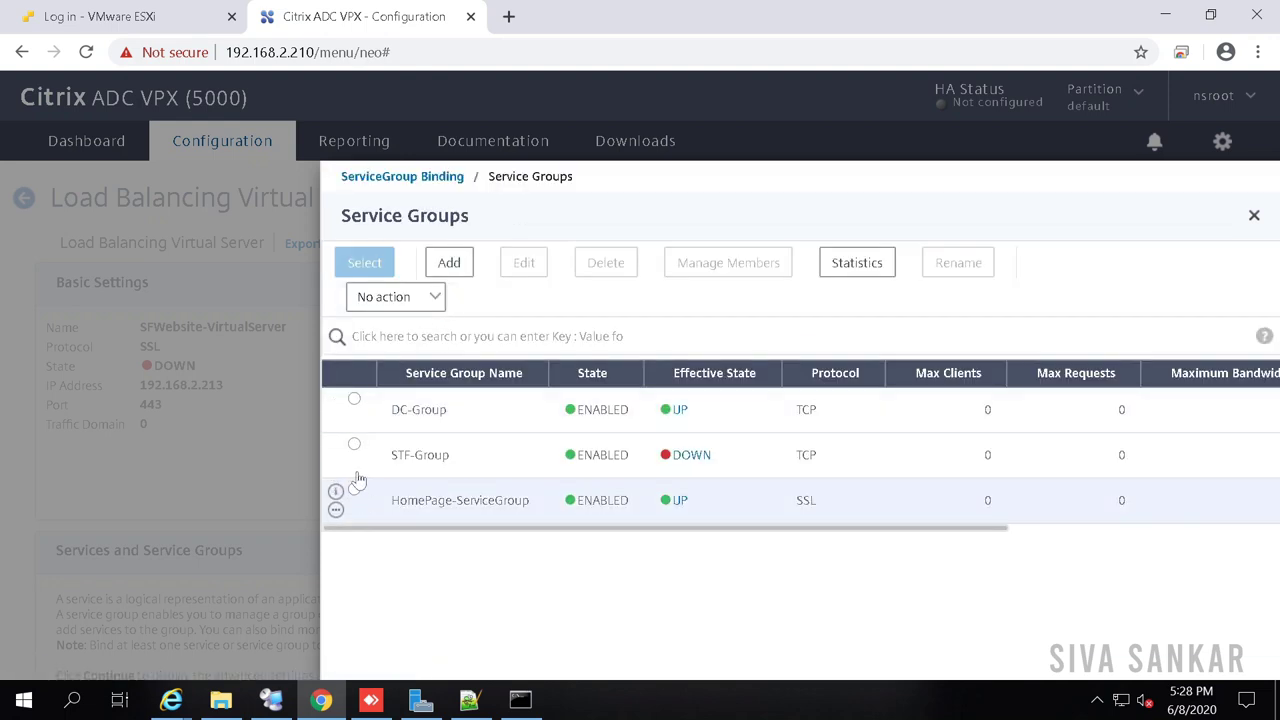
pyautogui.click(355, 492)
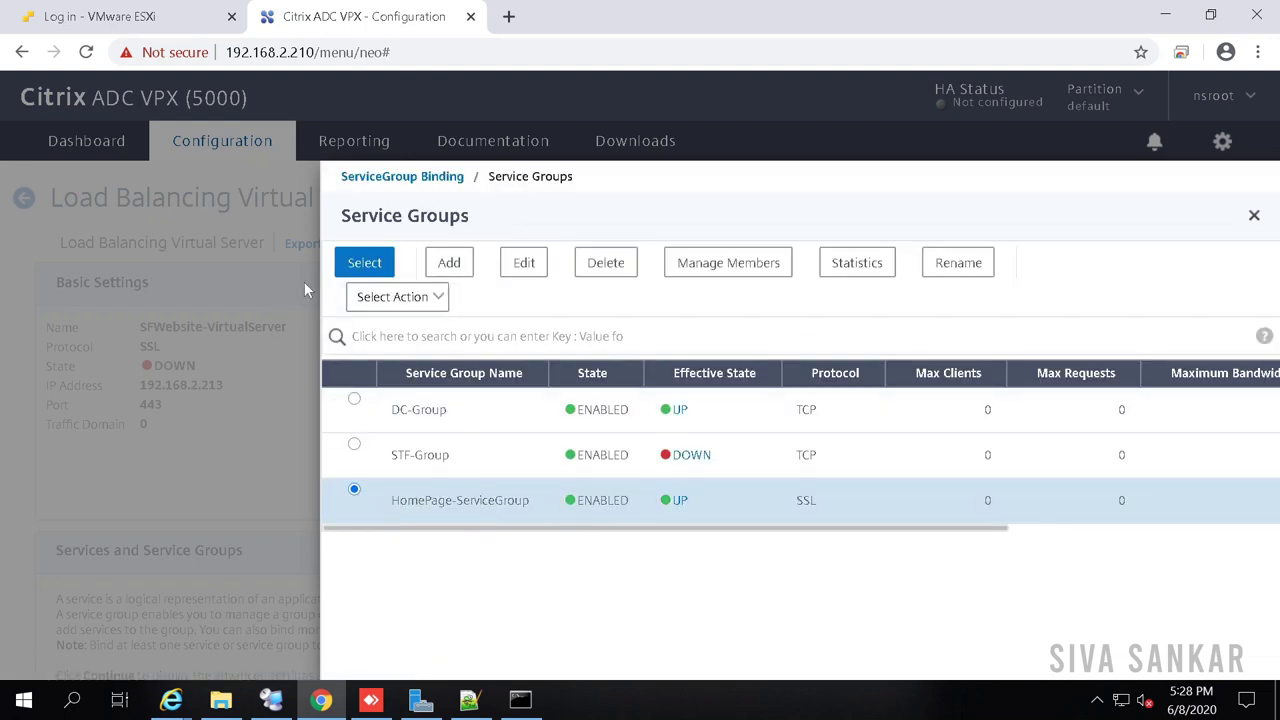
pyautogui.click(365, 262)
pyautogui.click(354, 326)
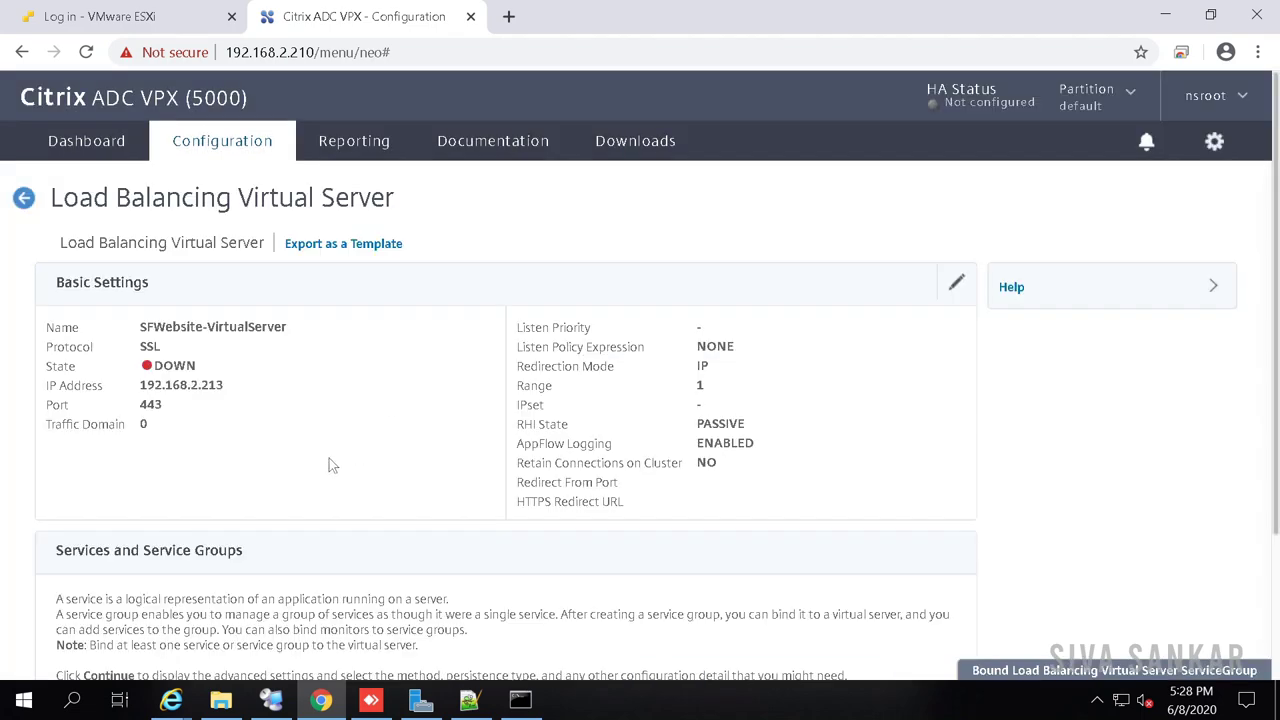
pyautogui.scroll(-2, 329, 458)
pyautogui.click(94, 629)
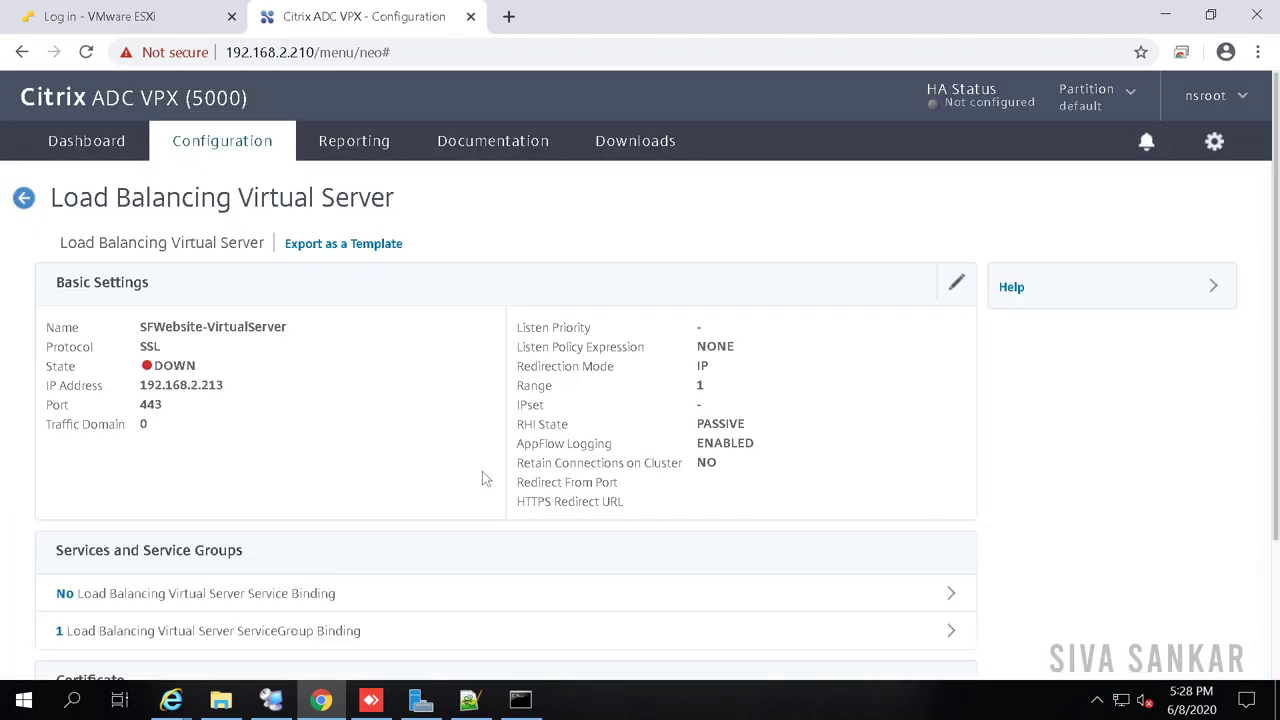
# Step: Bind SF-Certificate as the server certificate of SFWebsite-VirtualServer
pyautogui.scroll(-2, 470, 460)
pyautogui.scroll(1, 230, 572)
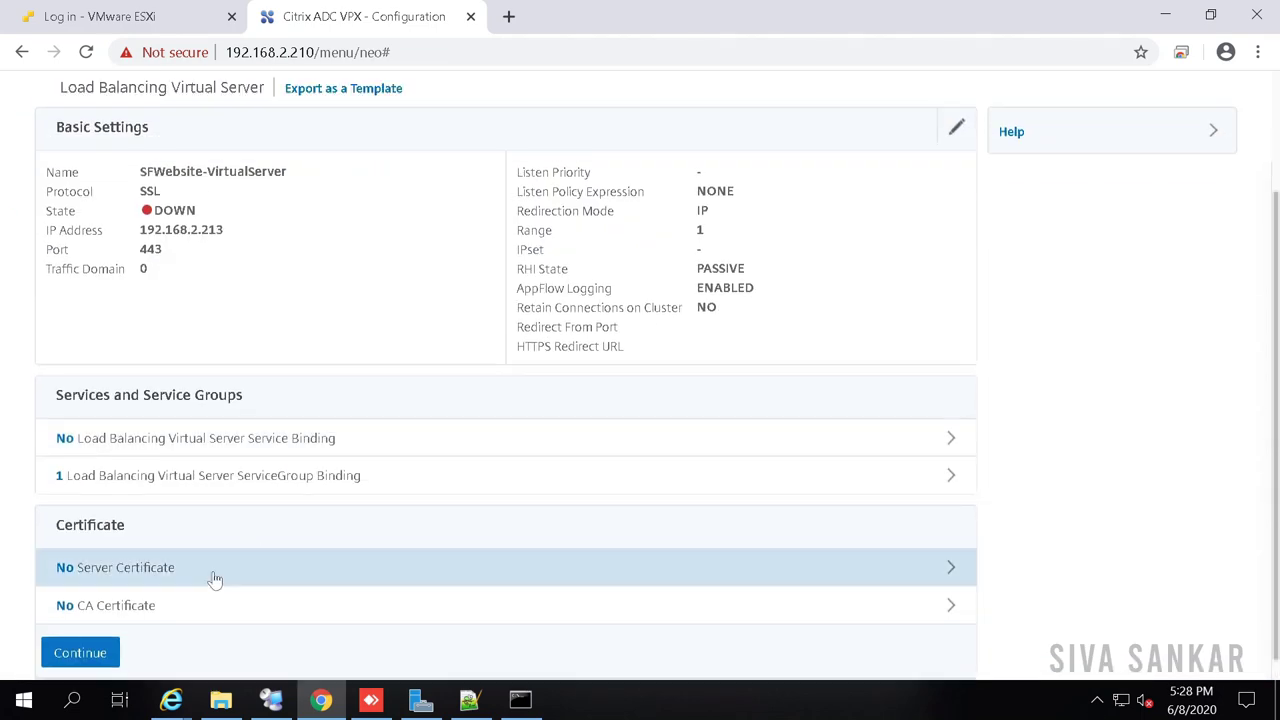
pyautogui.click(147, 572)
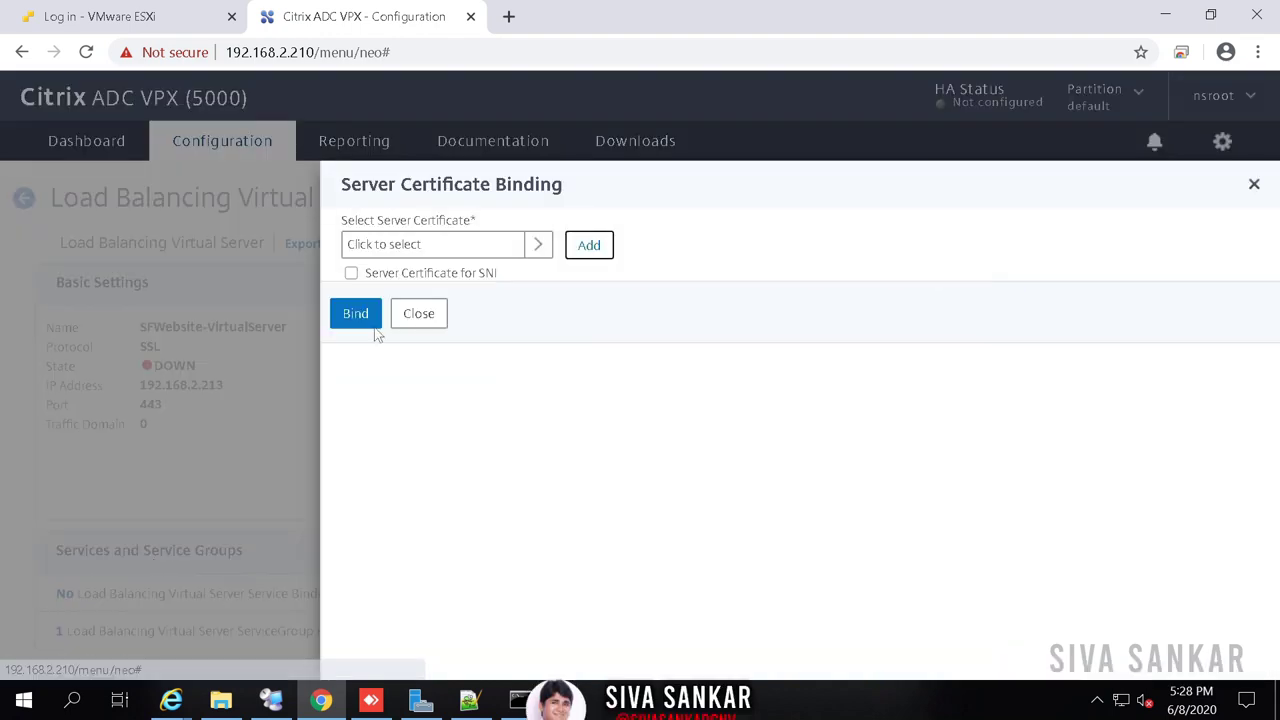
pyautogui.click(400, 247)
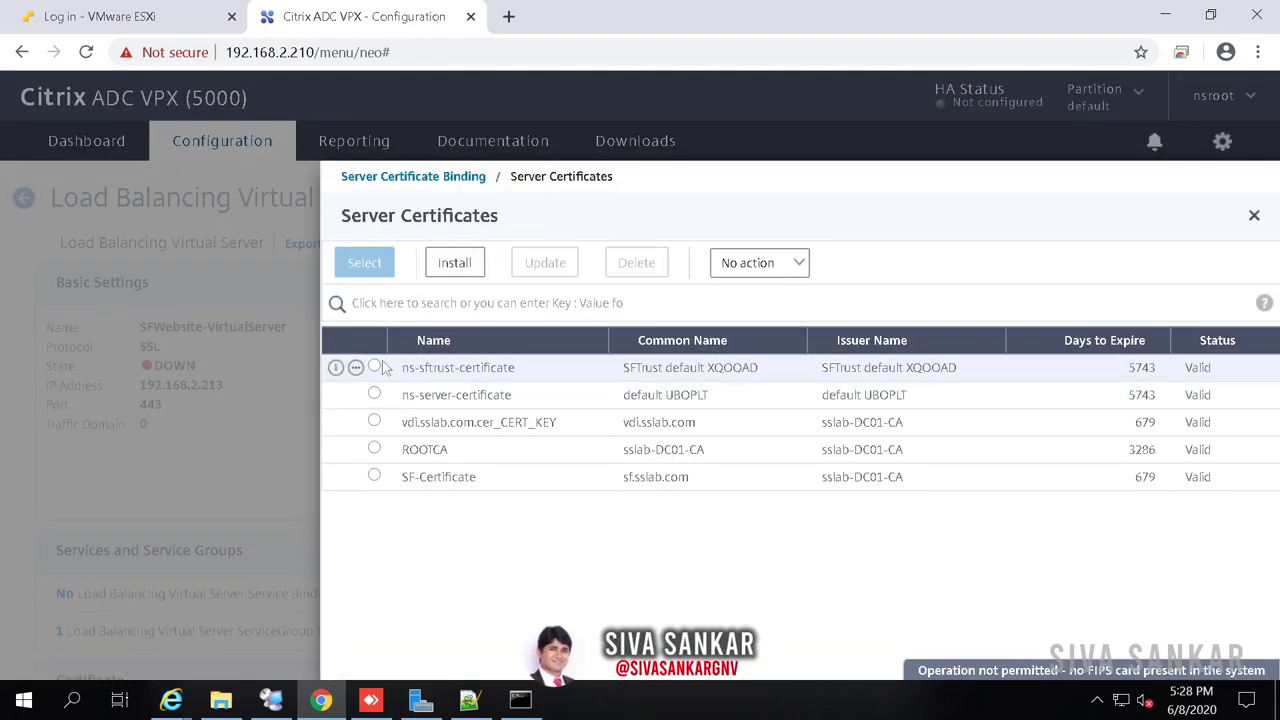
pyautogui.click(374, 477)
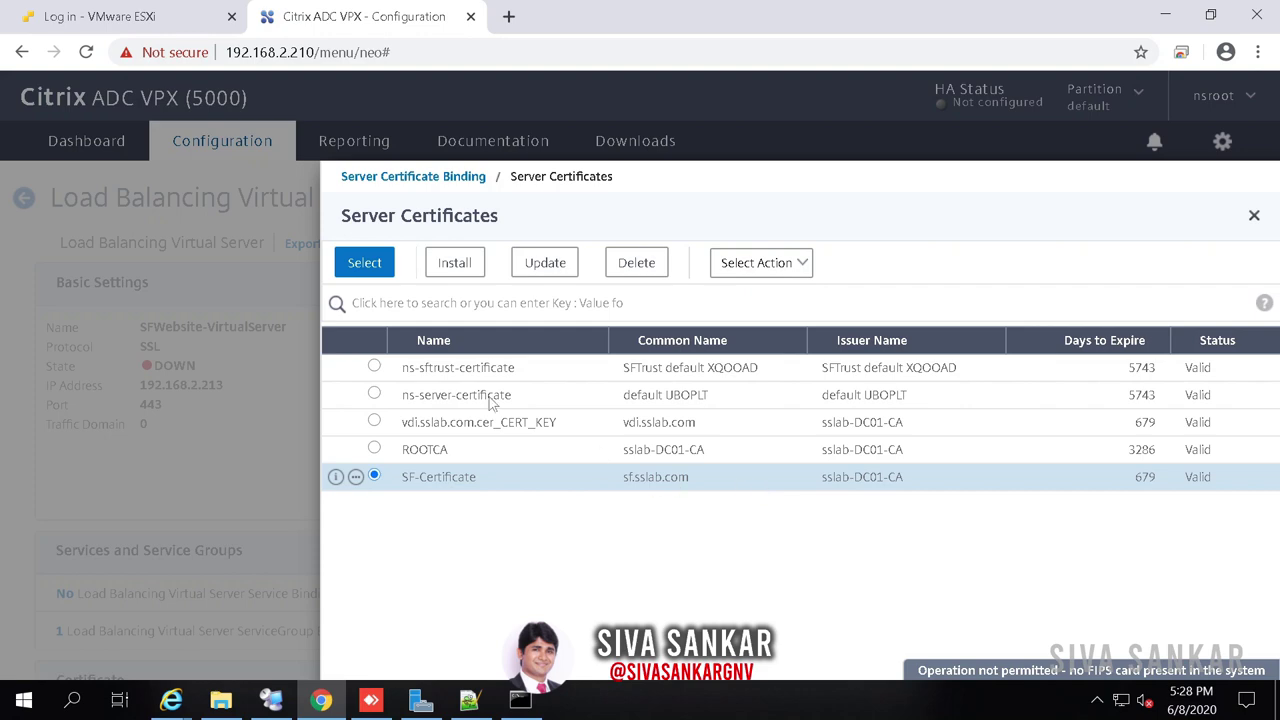
pyautogui.click(364, 262)
pyautogui.click(352, 346)
# Step: Keep the default SSL cipher, SSL parameter and traffic settings, and finish the configuration of SFWebsite-VirtualServer
pyautogui.scroll(-2, 250, 460)
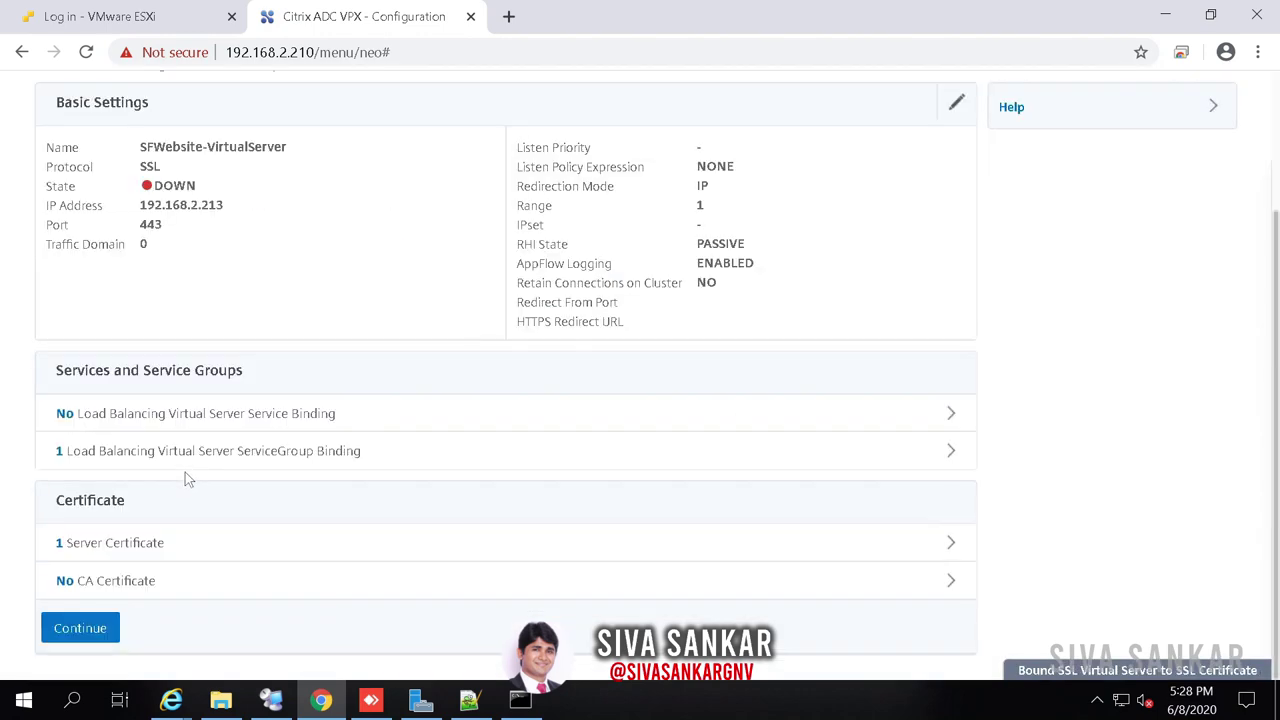
pyautogui.click(77, 630)
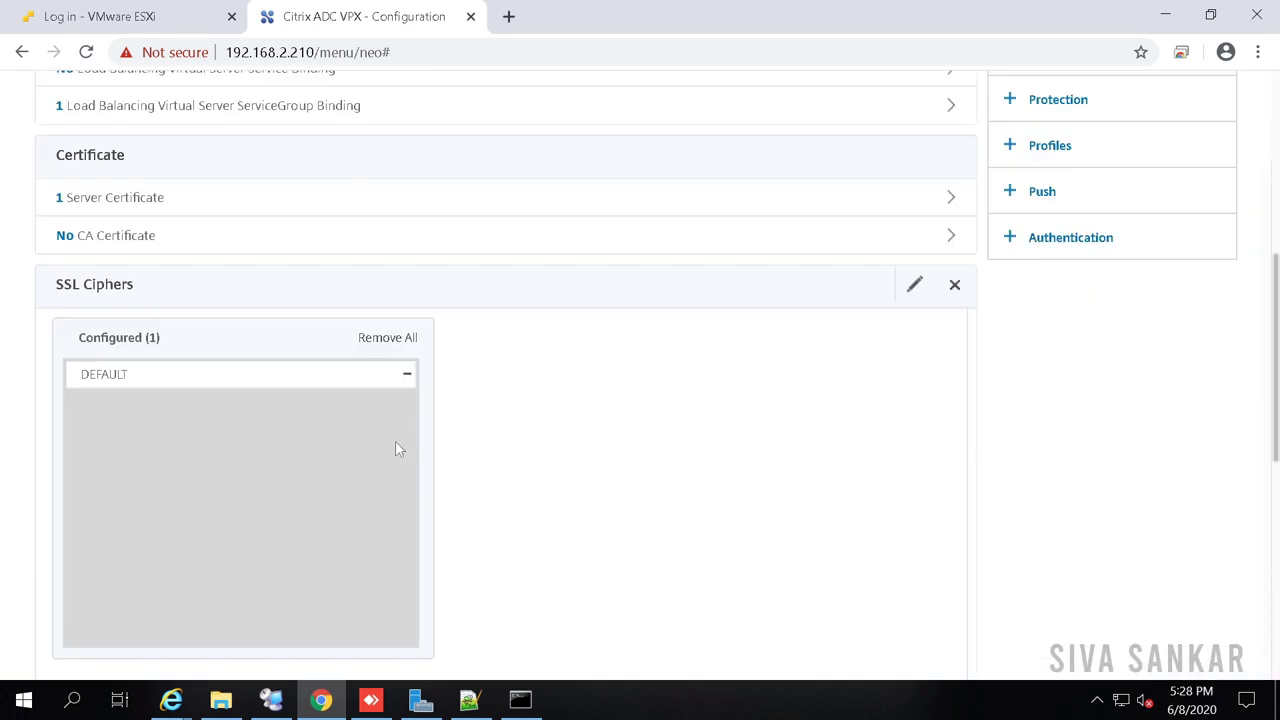
pyautogui.scroll(-5, 397, 445)
pyautogui.scroll(-2, 270, 537)
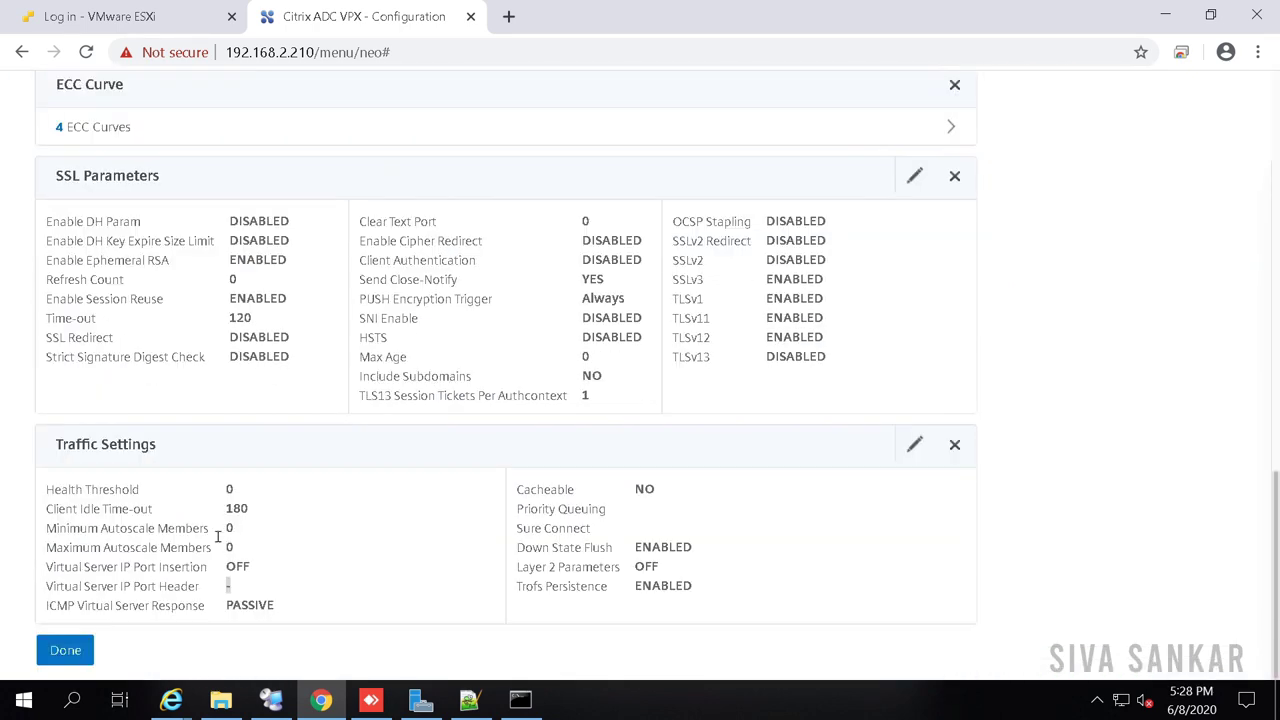
pyautogui.click(64, 648)
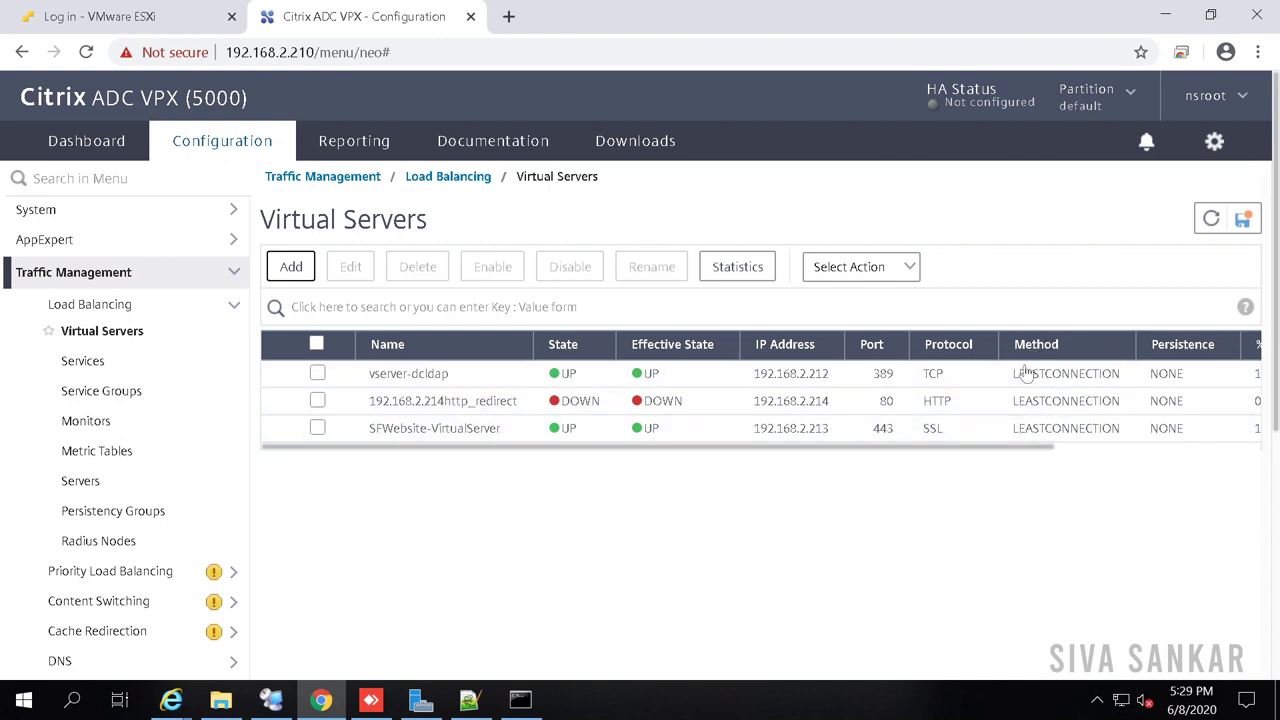
# Step: Switch to Command Prompt and copy the host name sf.sslab.com from the ping command
pyautogui.hotkey('alt', 'Tab')
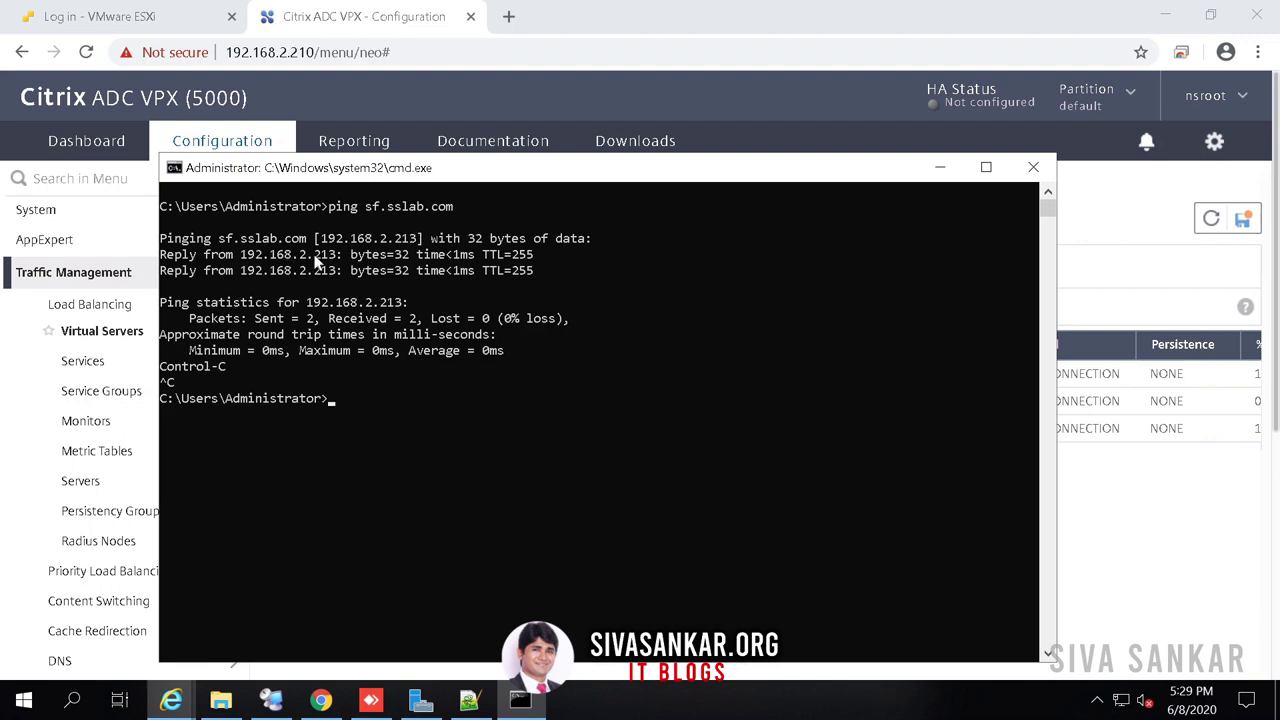
pyautogui.moveTo(453, 208); pyautogui.dragTo(366, 208)
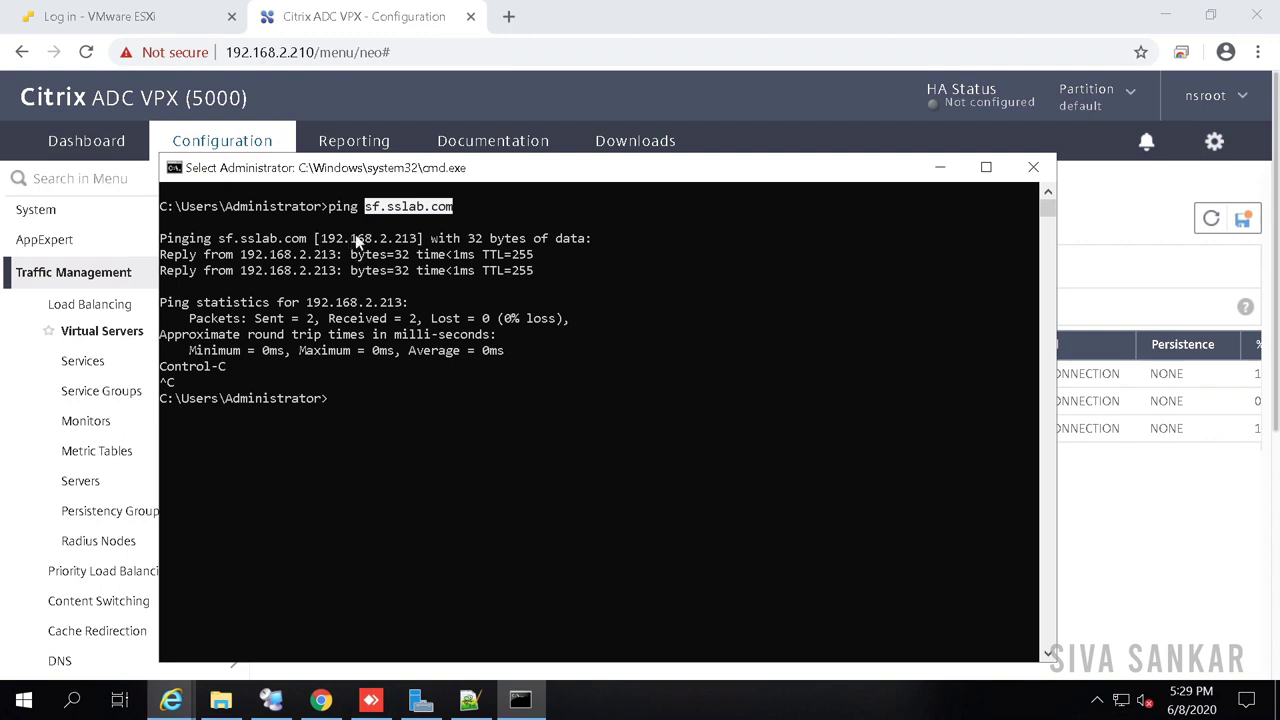
pyautogui.hotkey('ctrl', 'c')
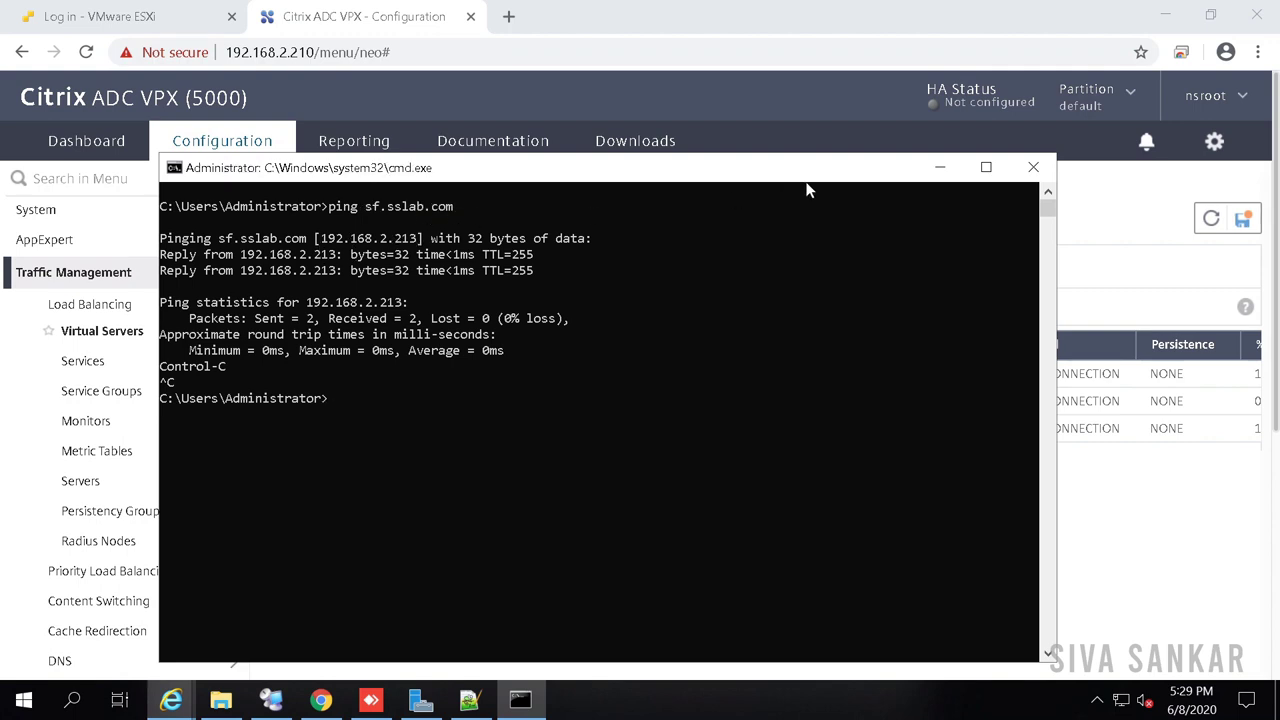
pyautogui.click(940, 167)
pyautogui.moveTo(187, 706)
pyautogui.click(297, 633)
pyautogui.click(410, 60)
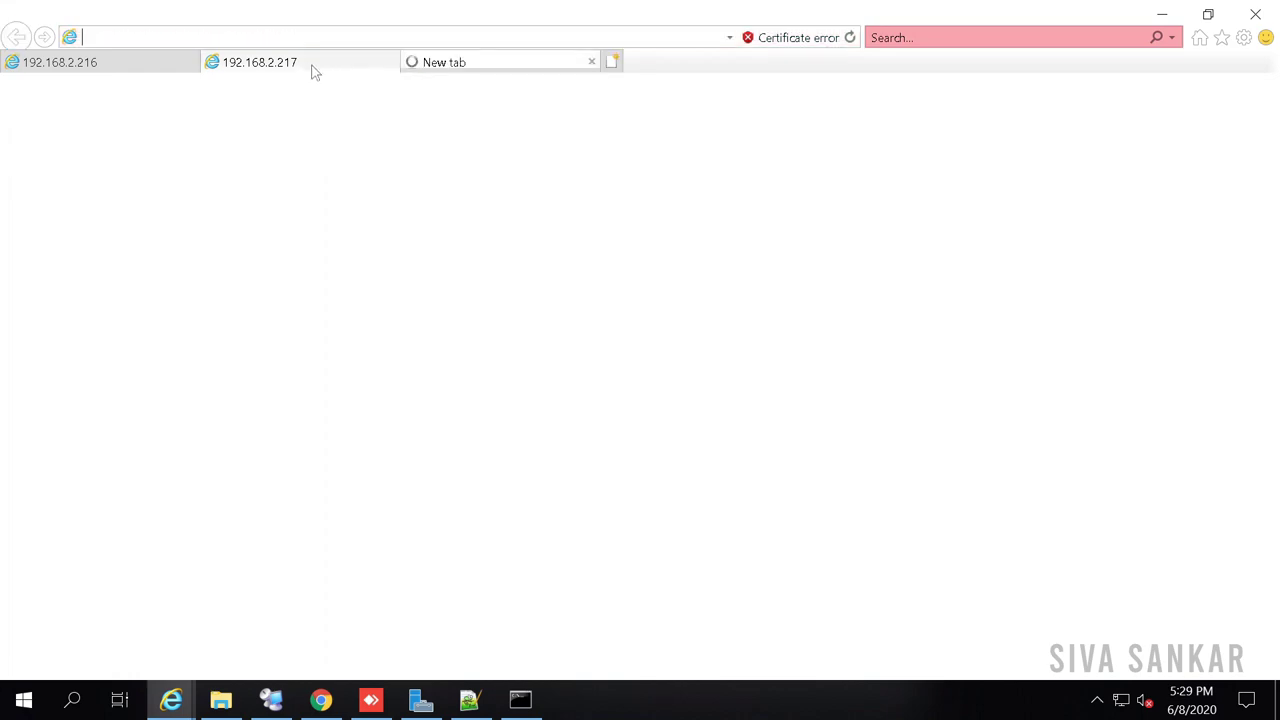
pyautogui.write('ps://sf.sslab.com/Home/Home.html')
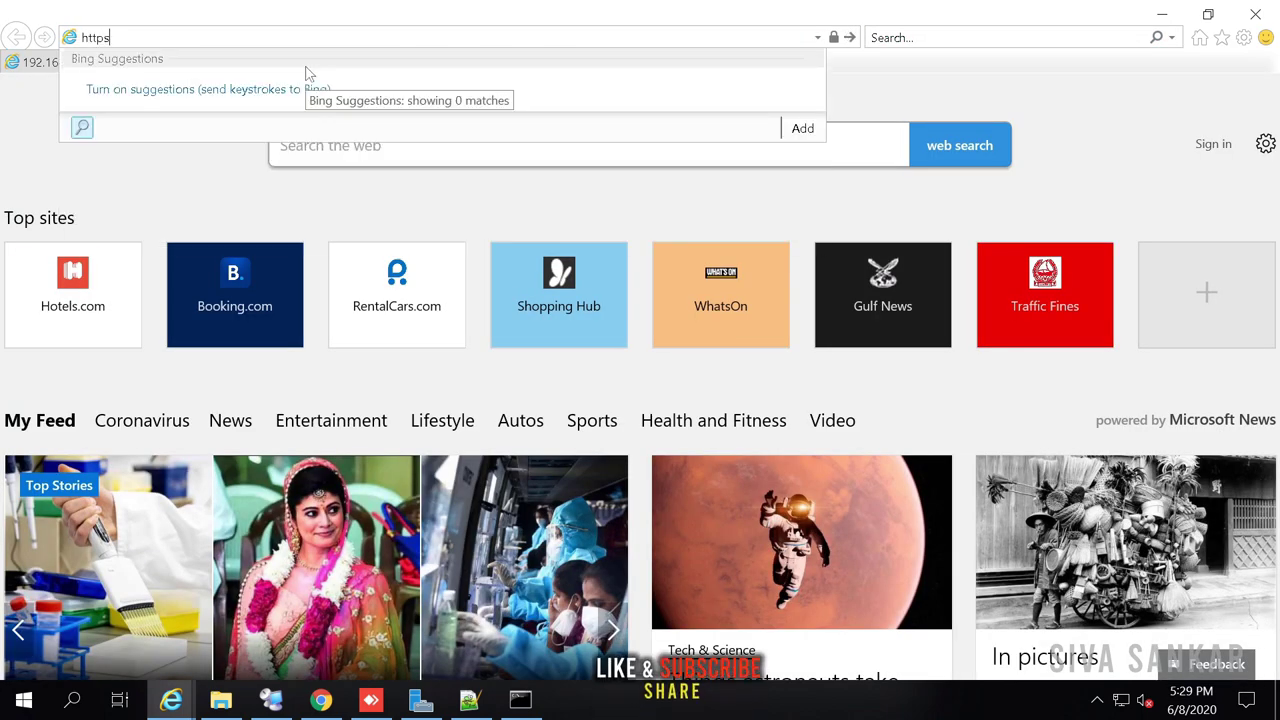
pyautogui.press('Return')
pyautogui.click(225, 444)
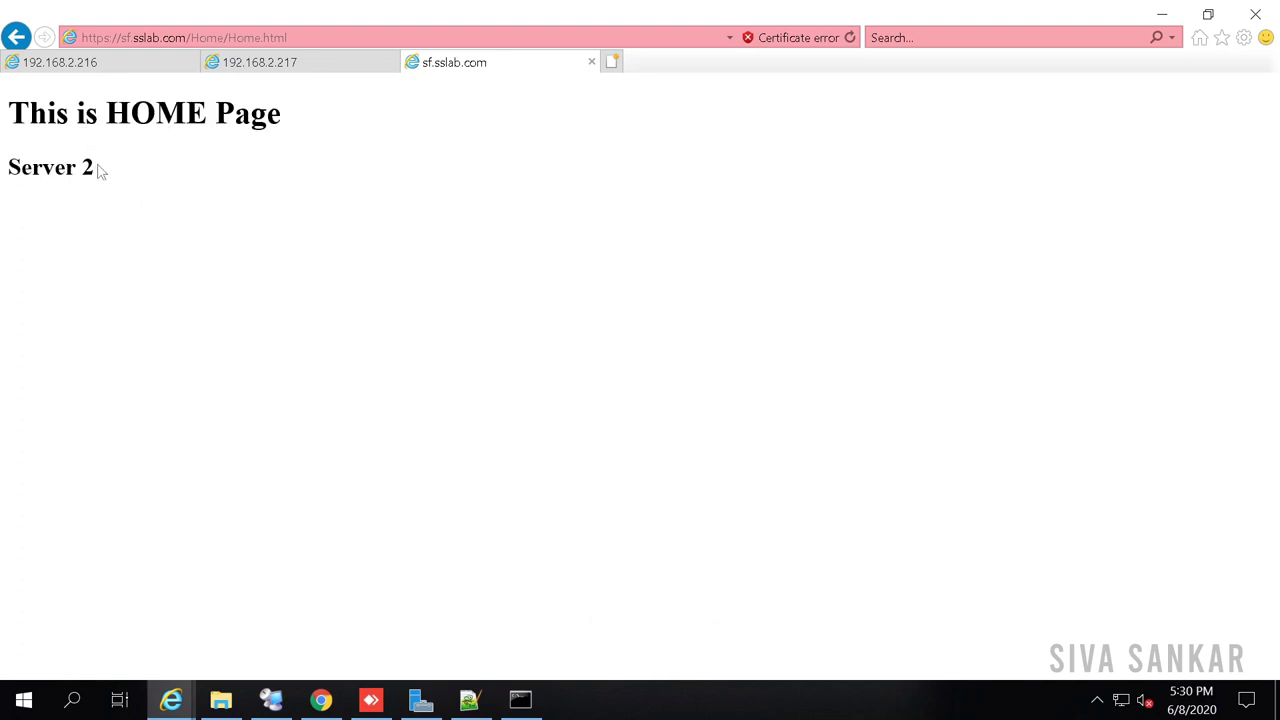
# Step: Check which server delivers the home page, reload it to compare, and return to the Citrix ADC configuration
pyautogui.tripleClick(57, 171)
pyautogui.click(241, 237)
pyautogui.press('F5')
pyautogui.click(1163, 16)
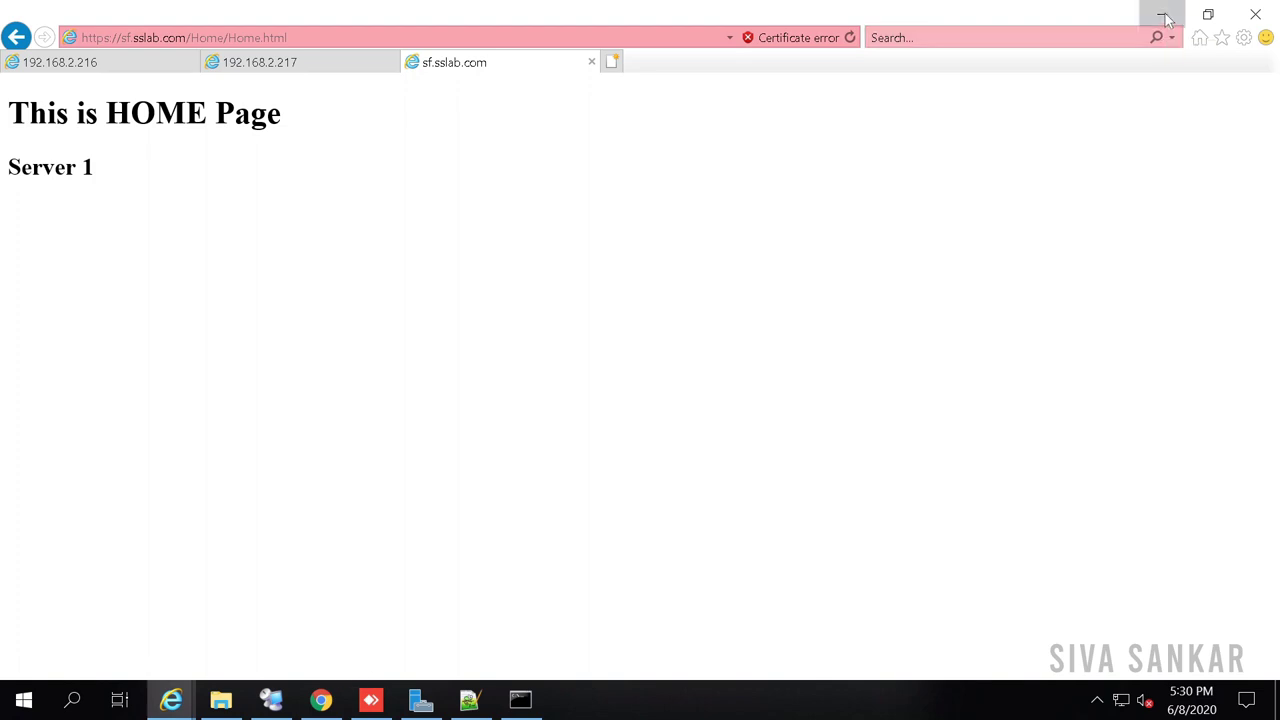
# Step: Disable Server02 in the load balancing servers list and confirm the action
pyautogui.click(80, 481)
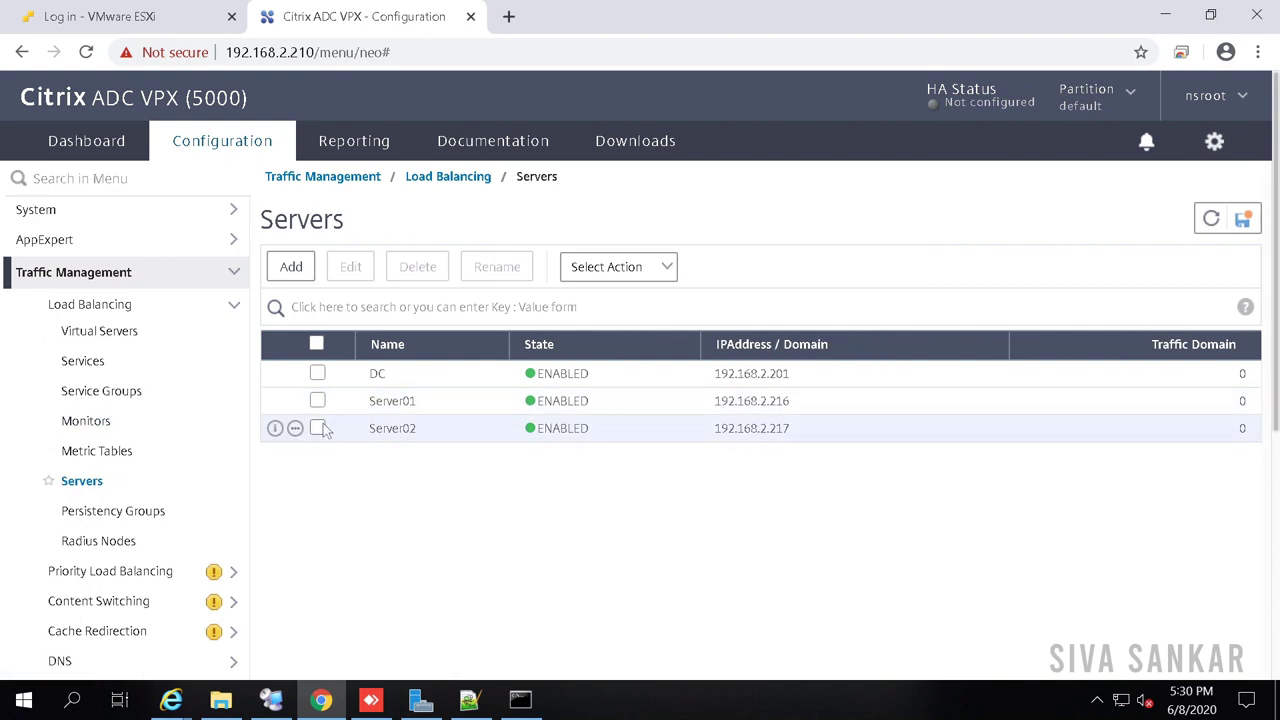
pyautogui.click(318, 428)
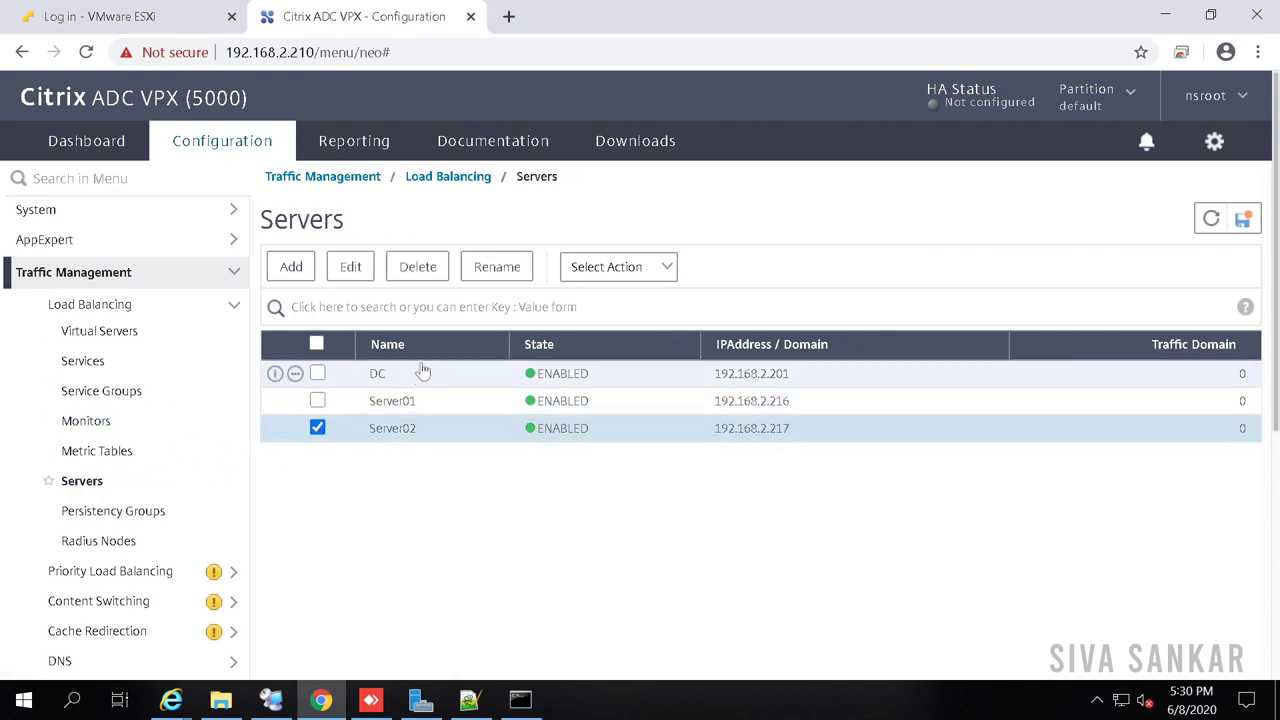
pyautogui.click(632, 268)
pyautogui.click(615, 306)
pyautogui.click(42, 350)
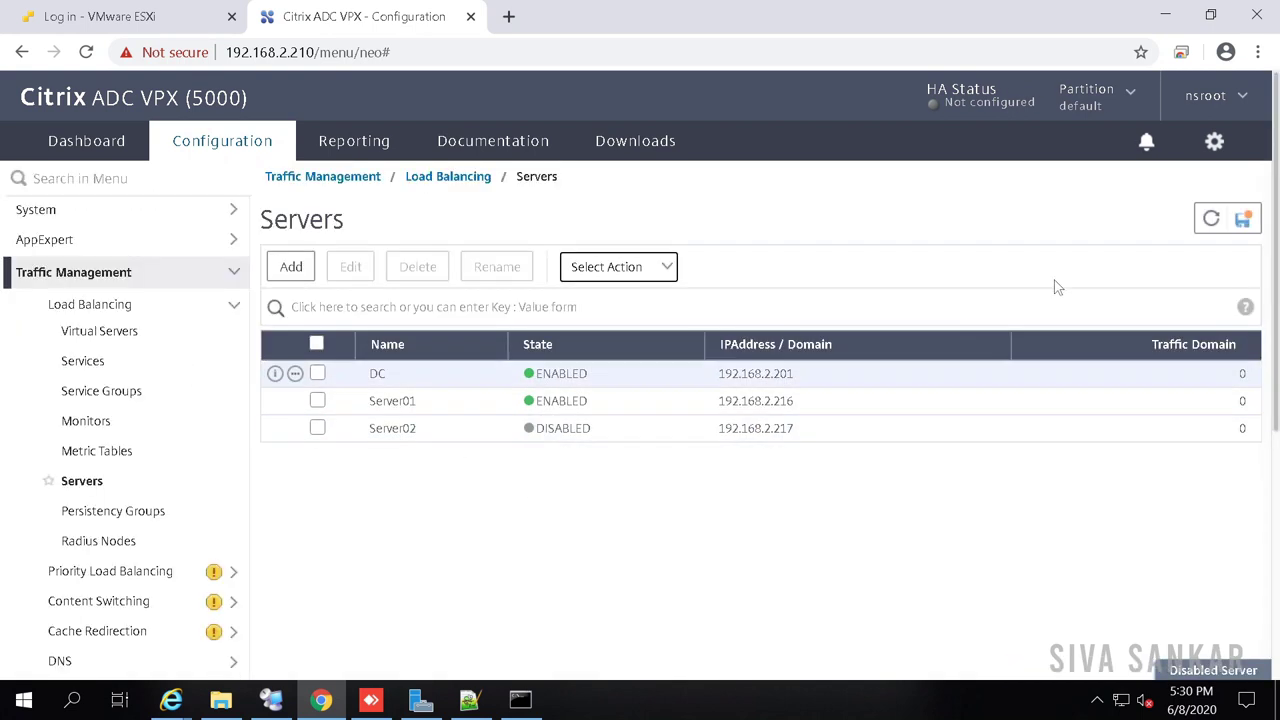
# Step: Refresh the servers list and check the effective states of HomePage-ServiceGroup and SFWebsite-VirtualServer
pyautogui.click(1211, 219)
pyautogui.click(101, 391)
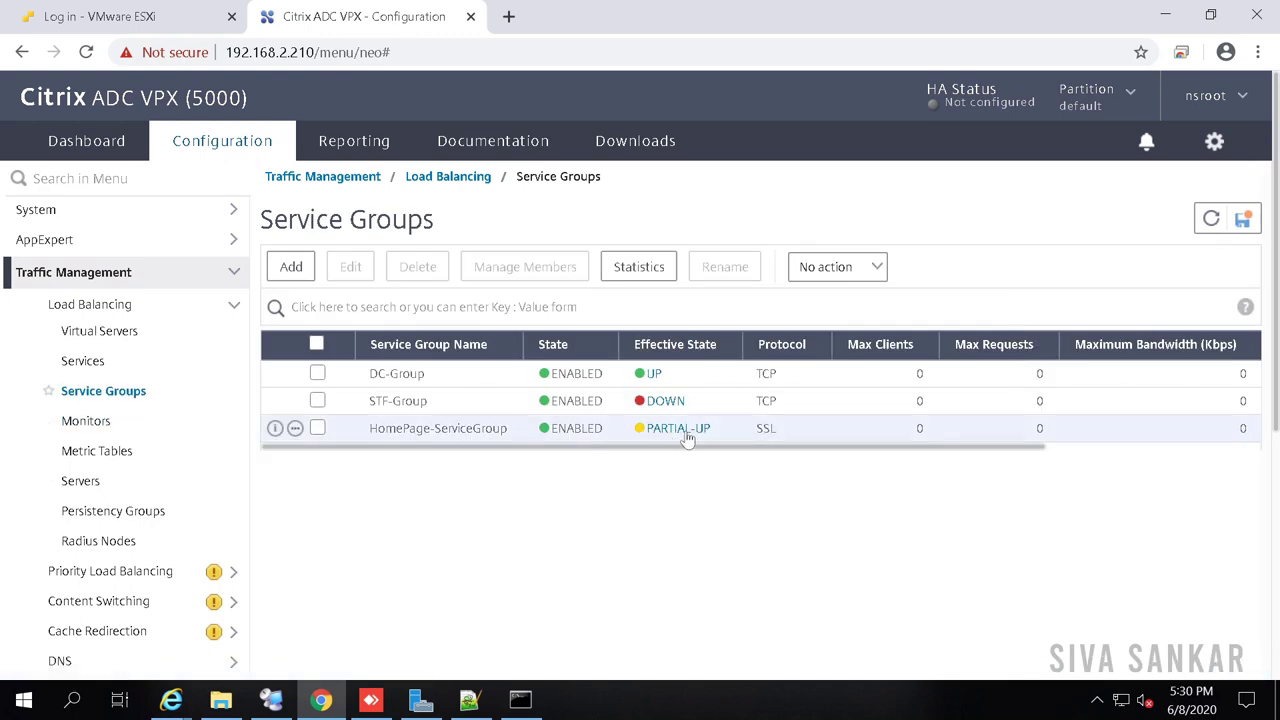
pyautogui.click(92, 331)
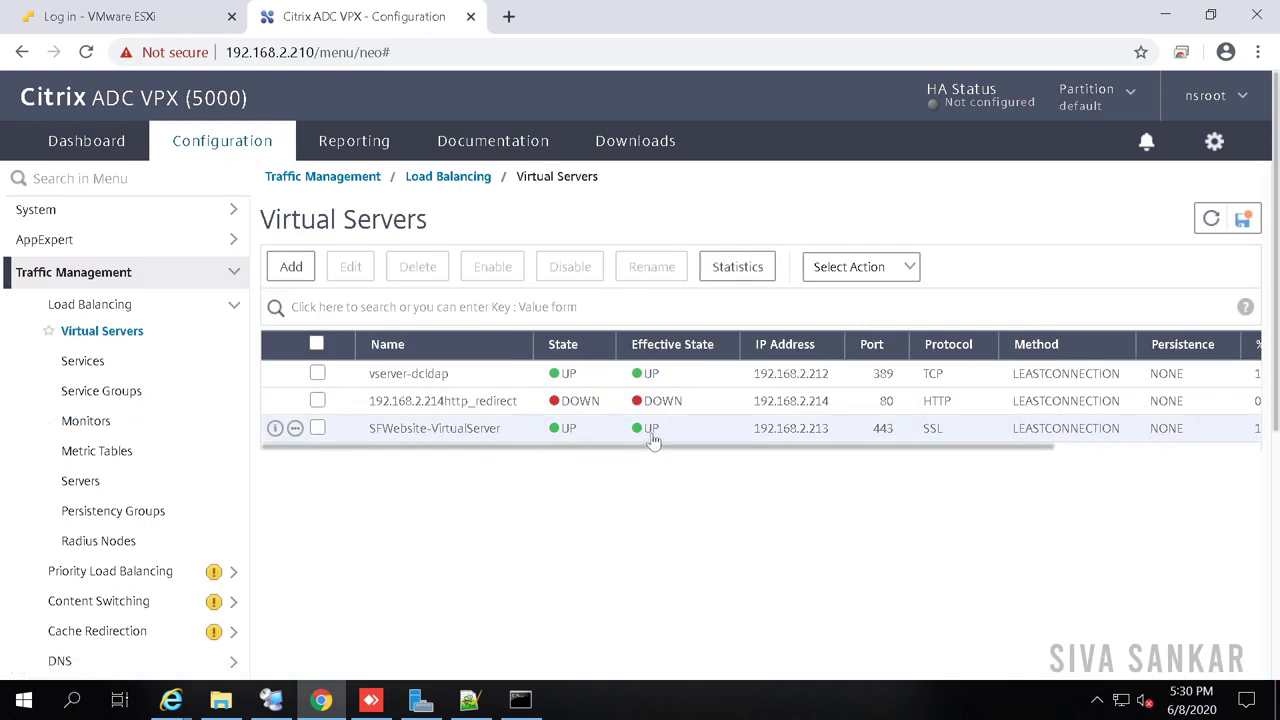
# Step: Reload the sf.sslab.com home page in Internet Explorer to test load balancing with Server02 disabled
pyautogui.click(171, 699)
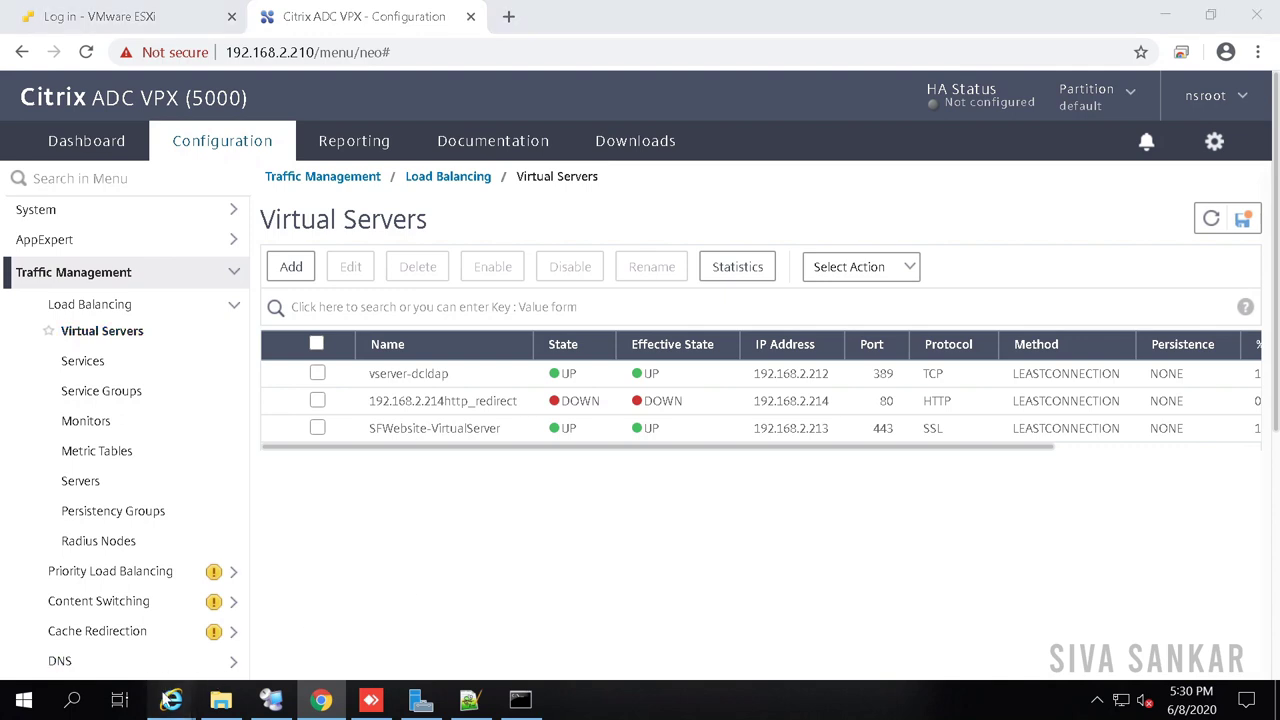
pyautogui.click(486, 630)
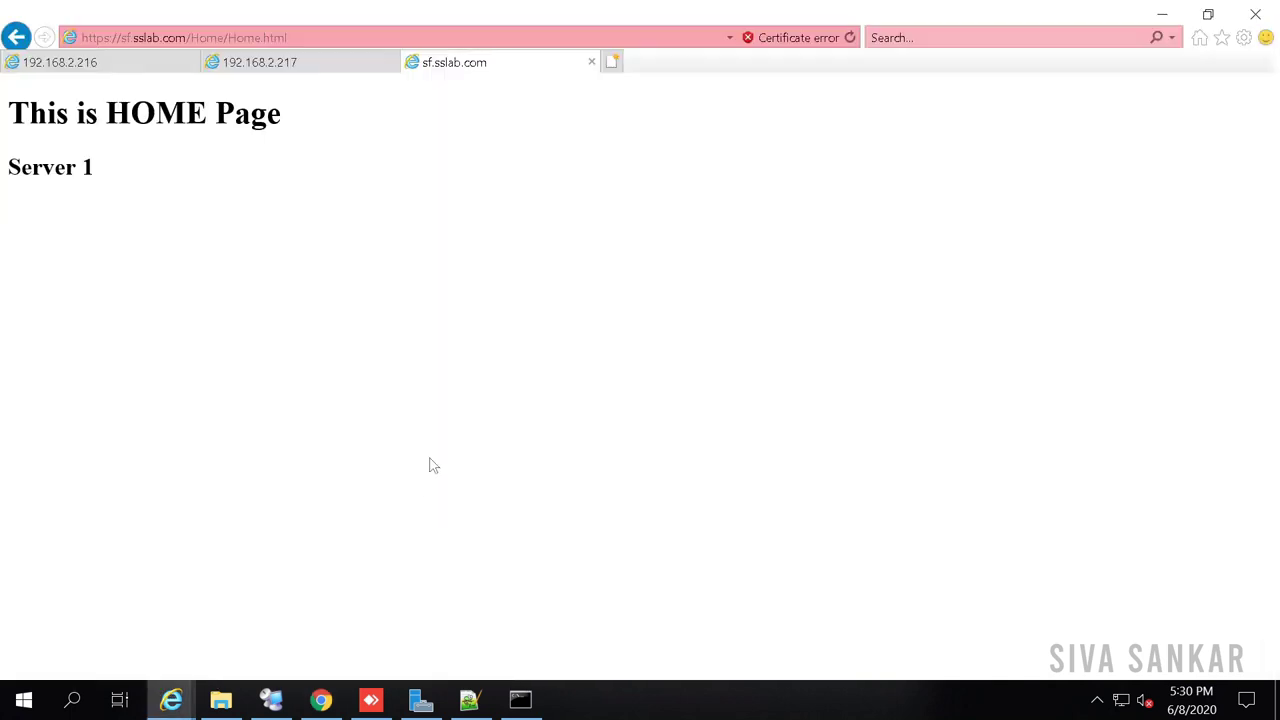
pyautogui.hotkey('alt', 'd')
pyautogui.press('Return')
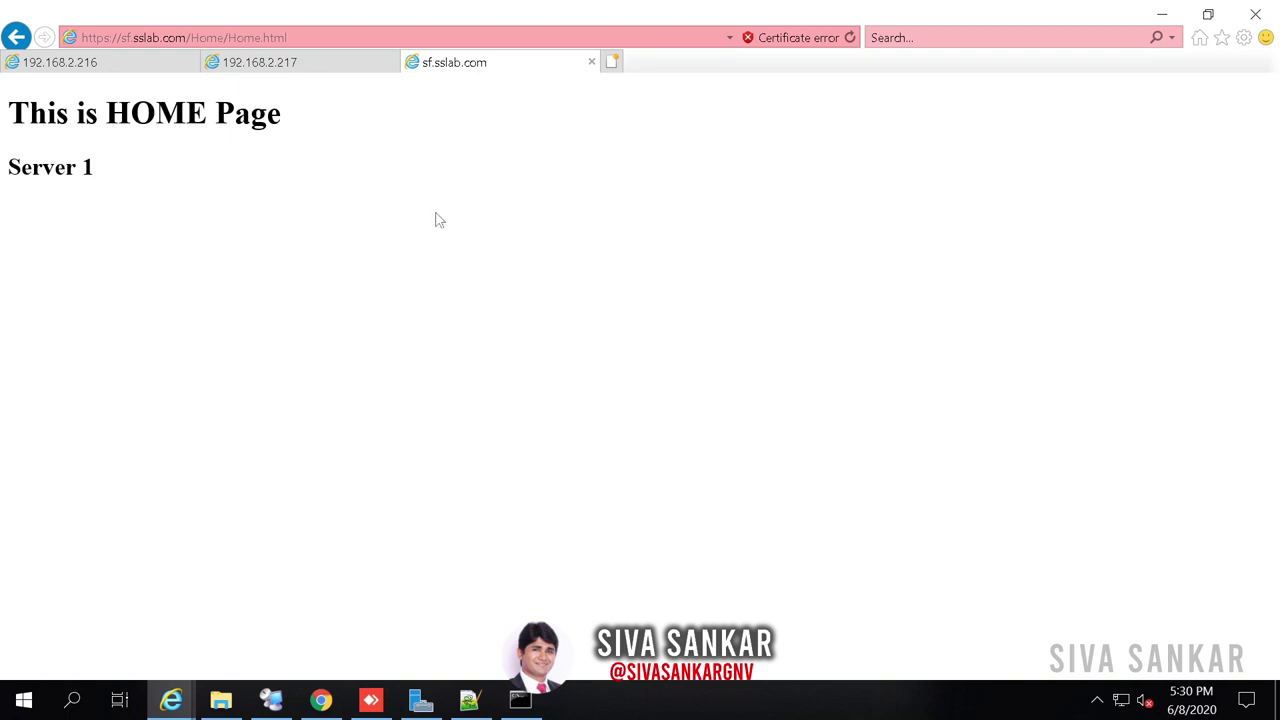
pyautogui.click(1162, 14)
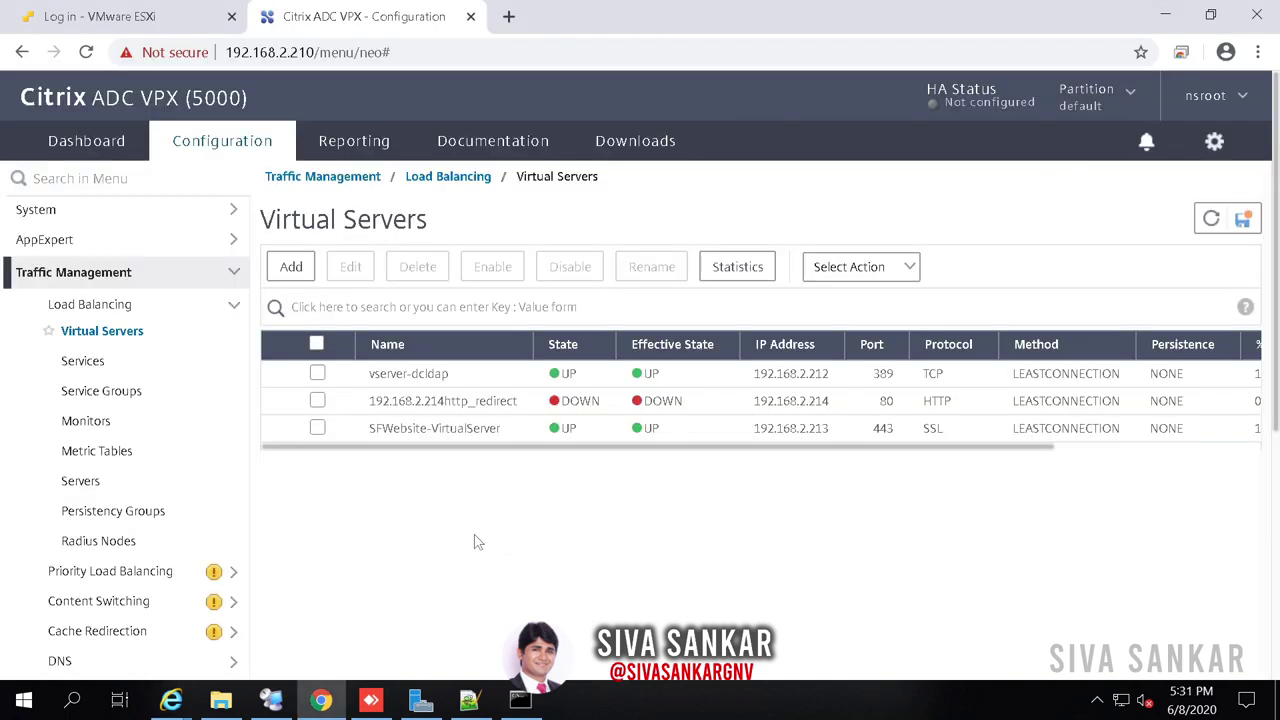
# Step: Enable Server02 in the load balancing servers list and confirm the action
pyautogui.click(80, 481)
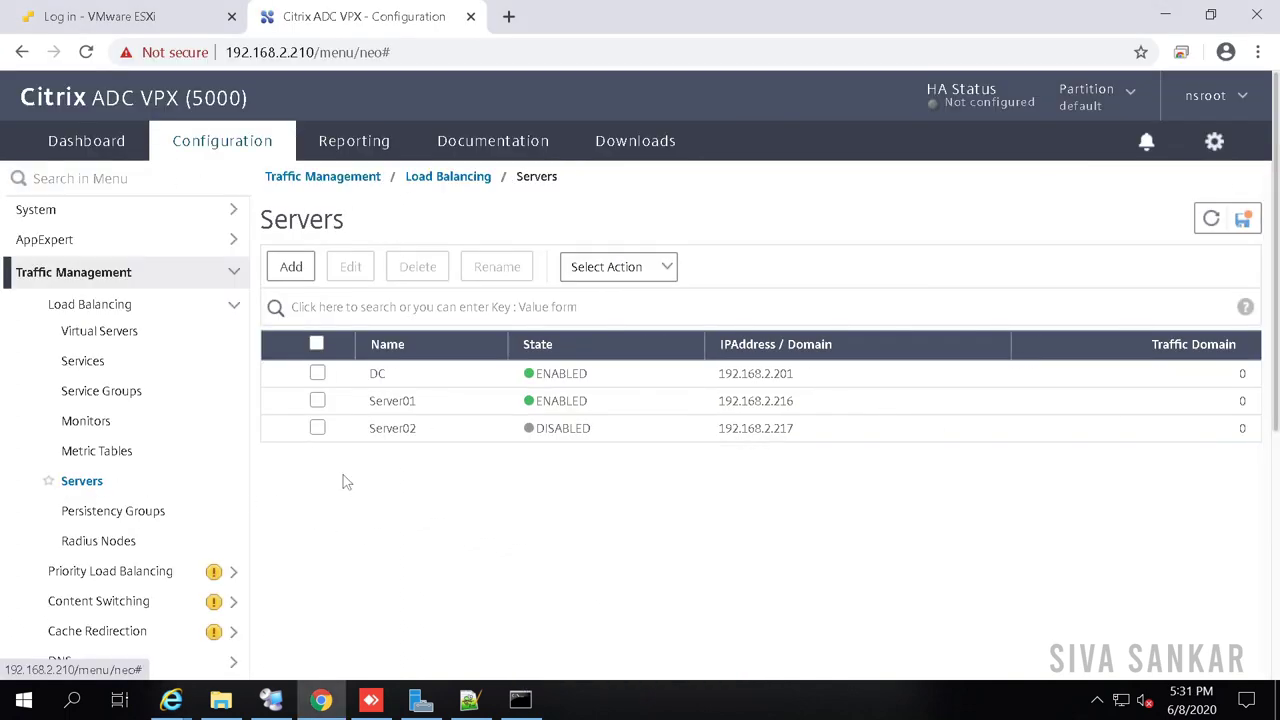
pyautogui.click(317, 428)
pyautogui.click(626, 270)
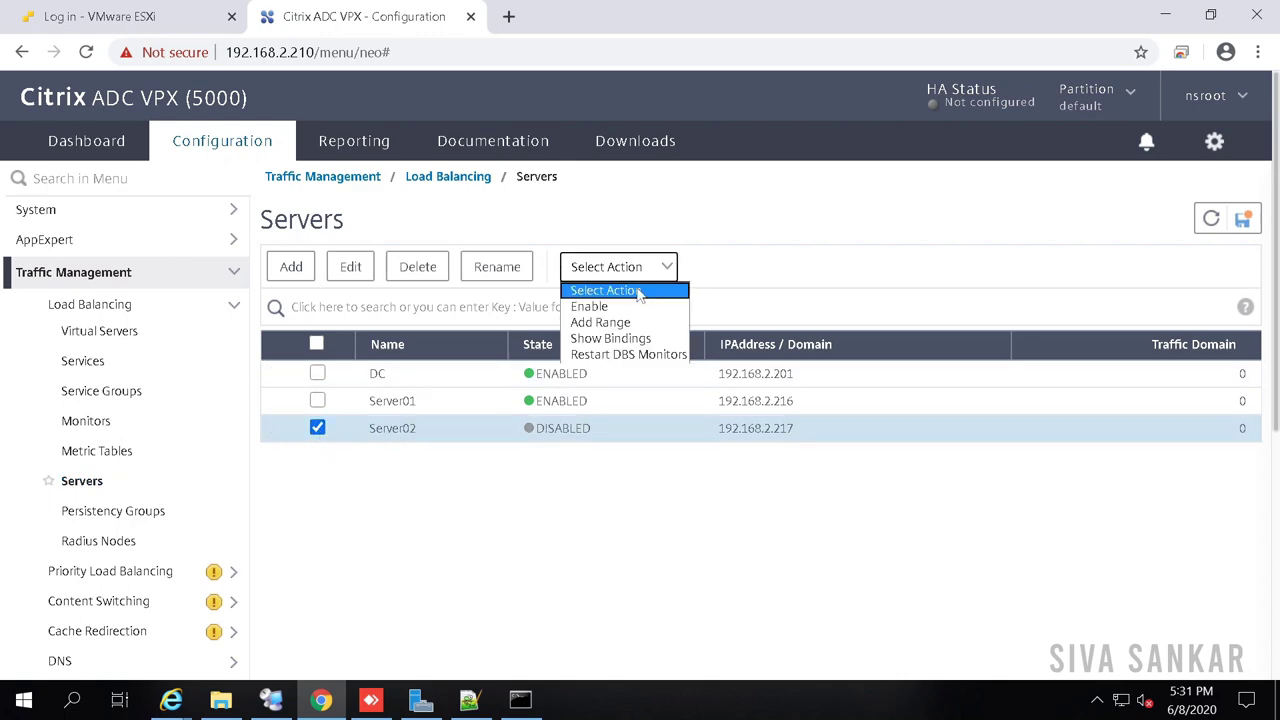
pyautogui.click(613, 307)
pyautogui.click(610, 415)
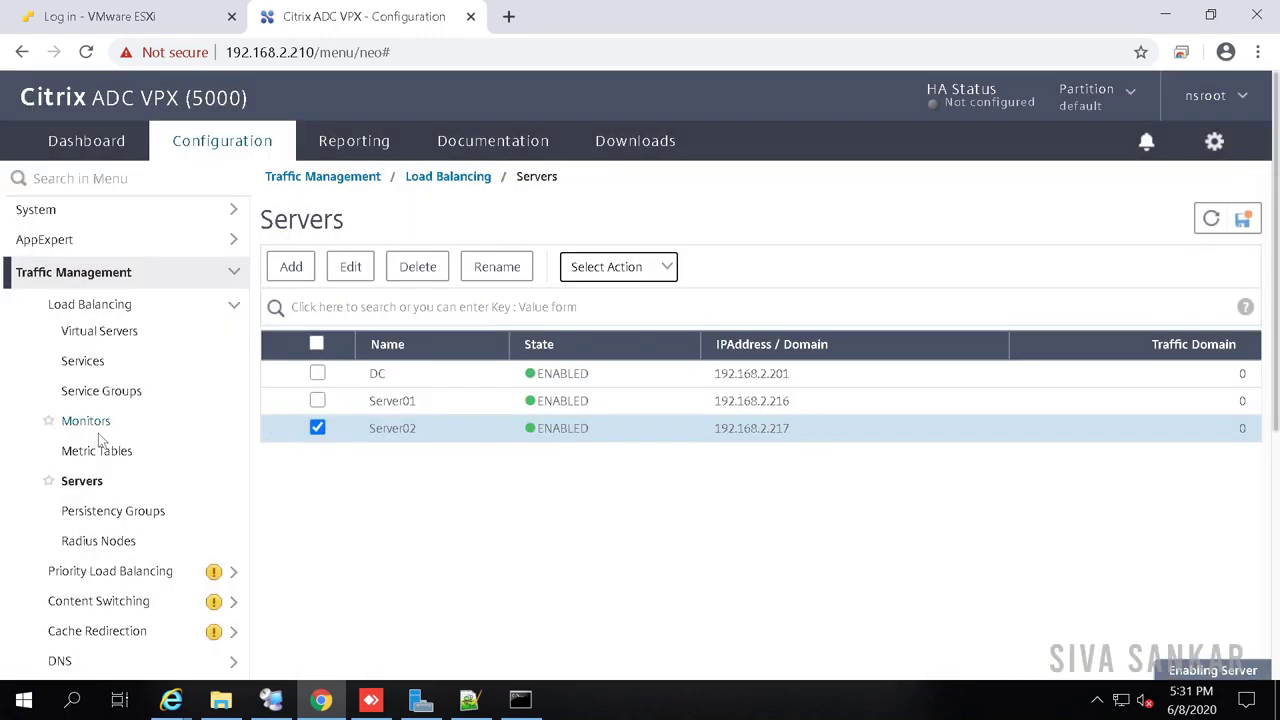
# Step: Check the service group states and save the running configuration
pyautogui.click(112, 394)
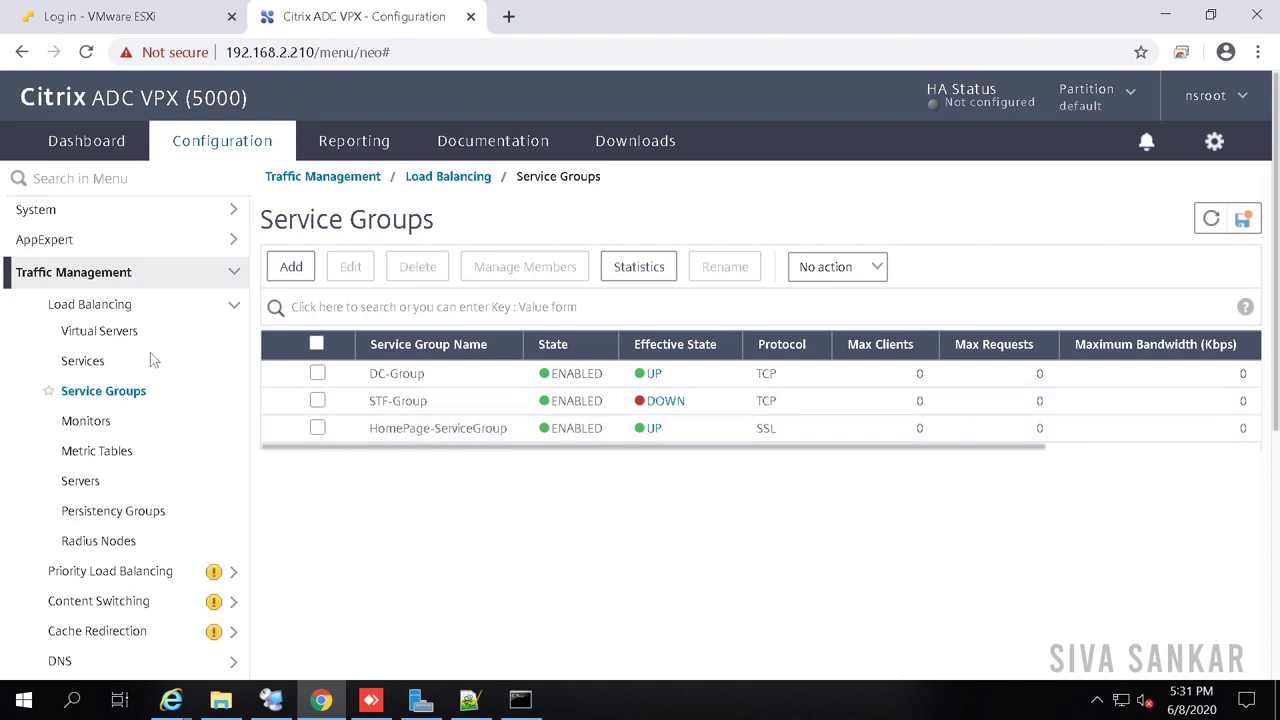
pyautogui.click(1242, 219)
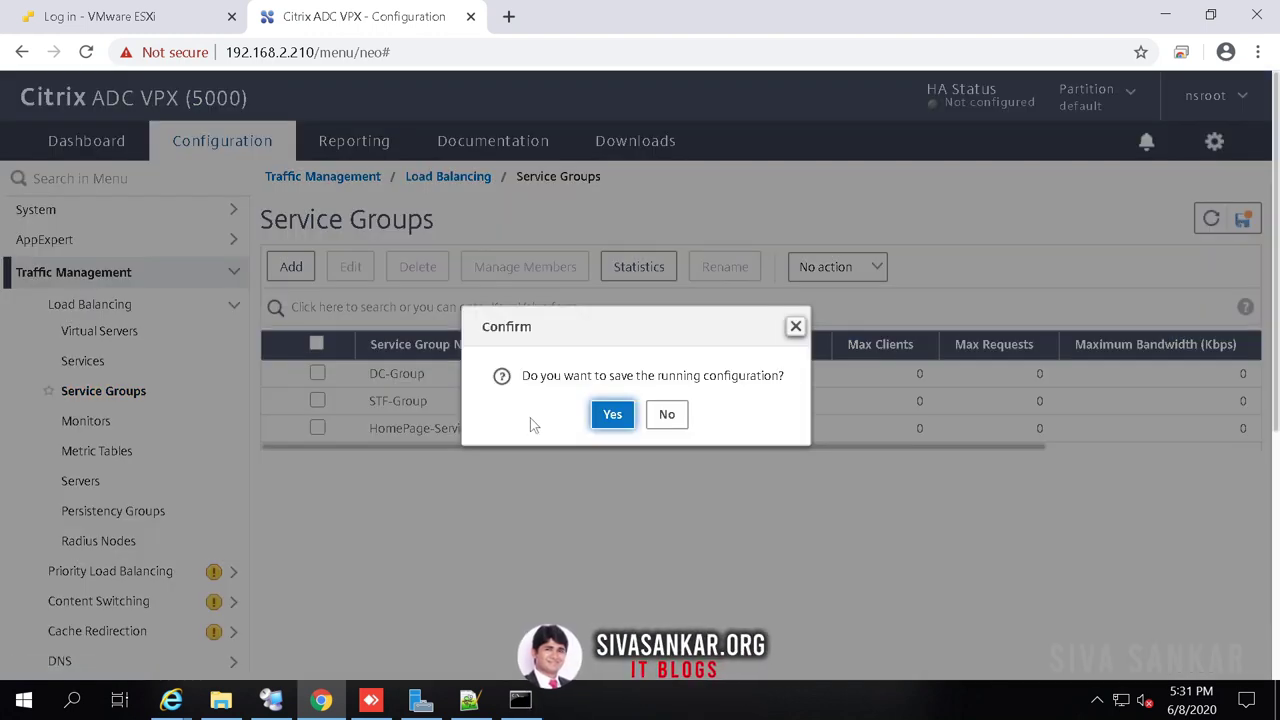
pyautogui.click(612, 414)
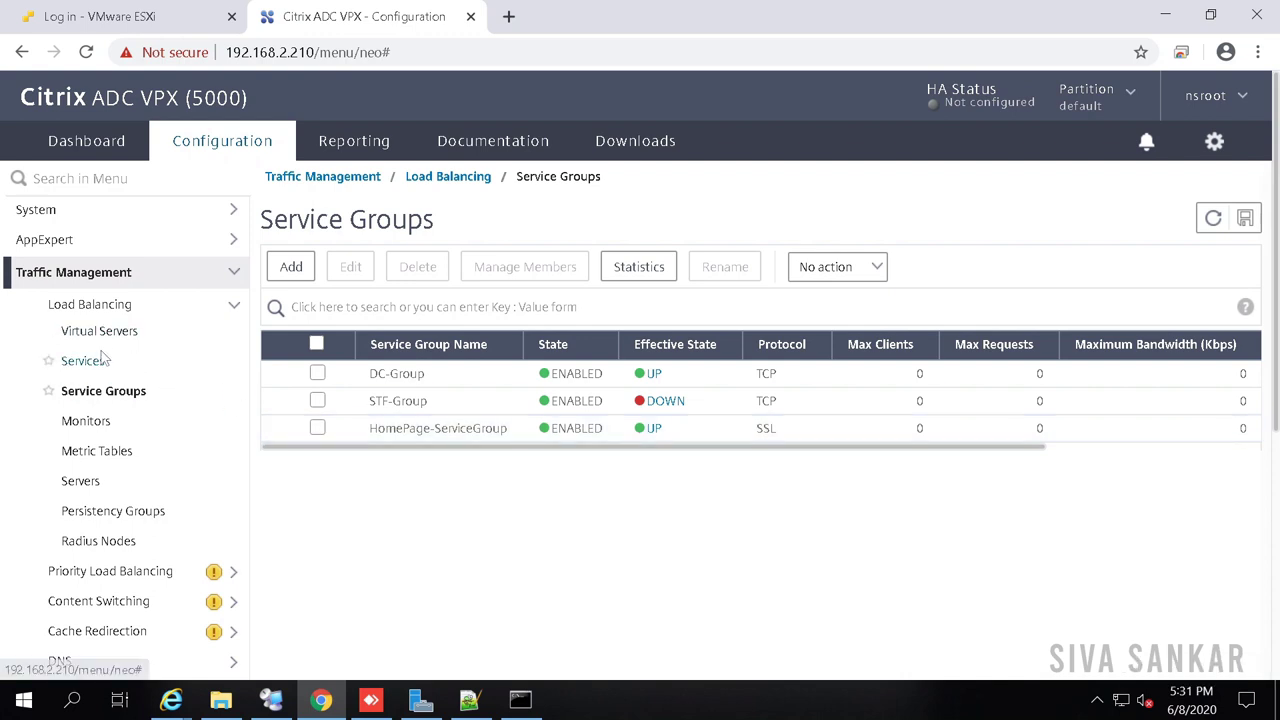
# Step: Set the load balancing method of SFWebsite-VirtualServer to ROUNDROBIN and finish editing the virtual server
pyautogui.click(99, 332)
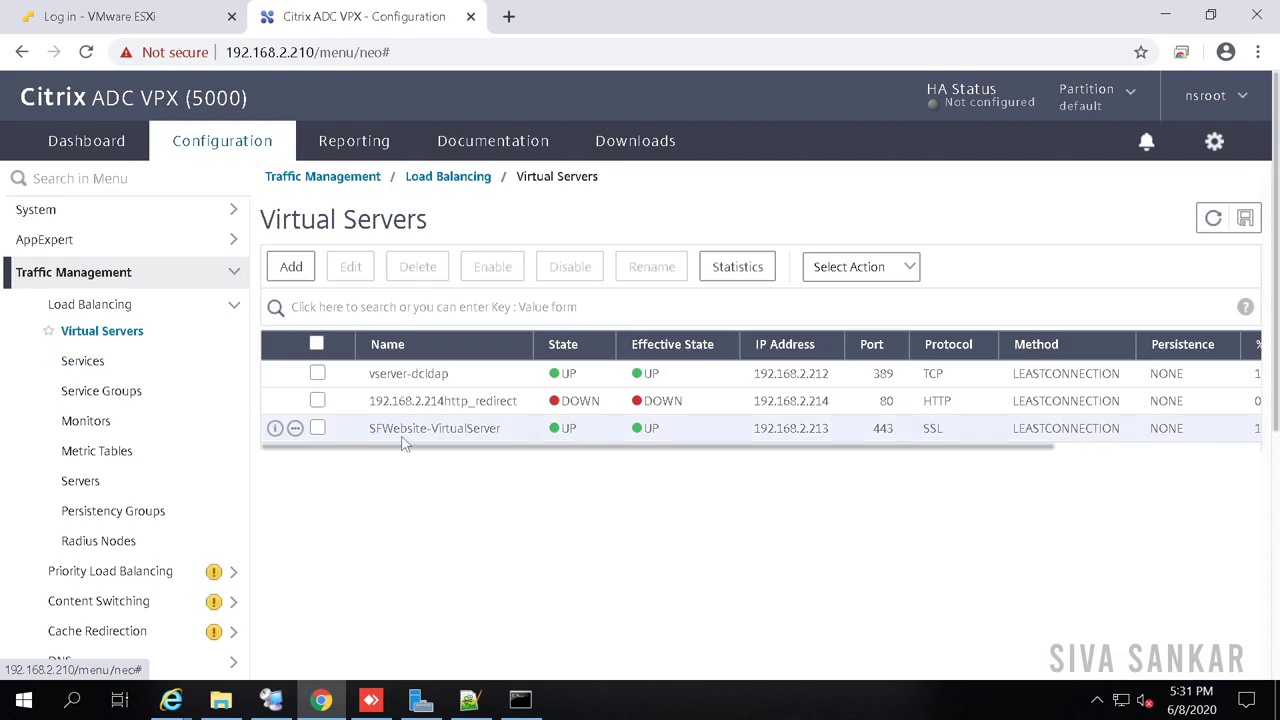
pyautogui.doubleClick(440, 430)
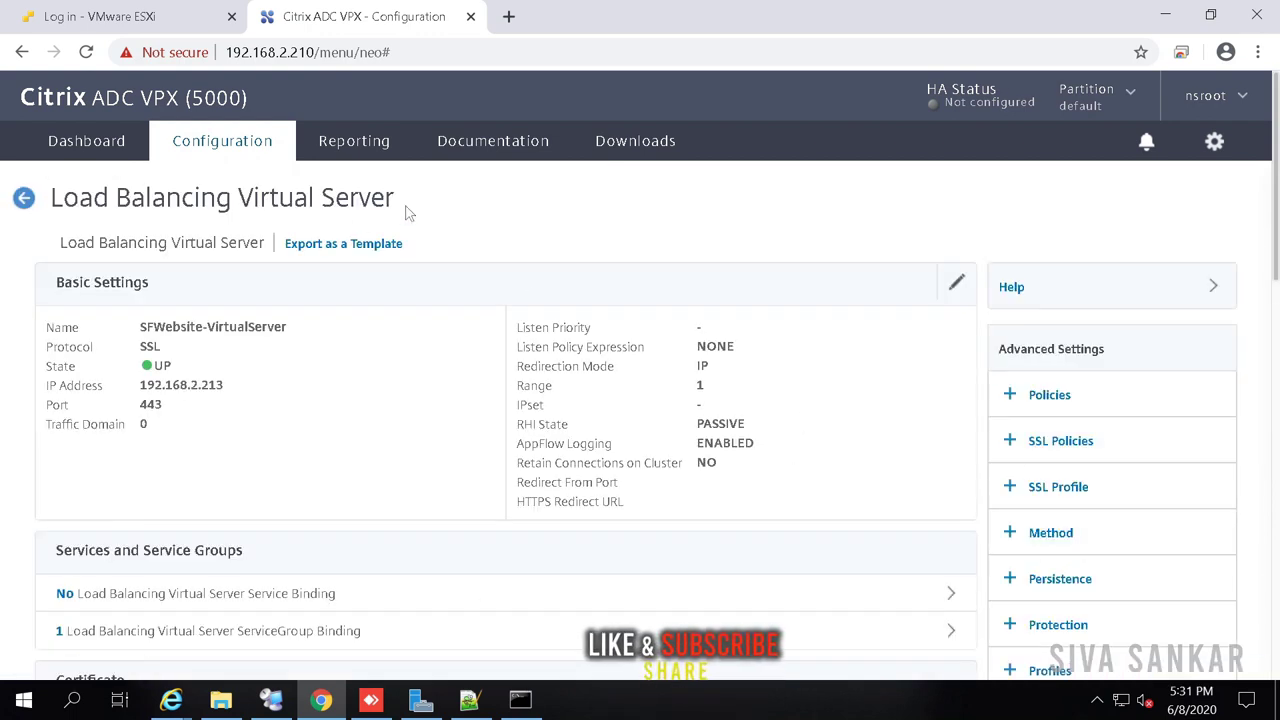
pyautogui.click(1048, 533)
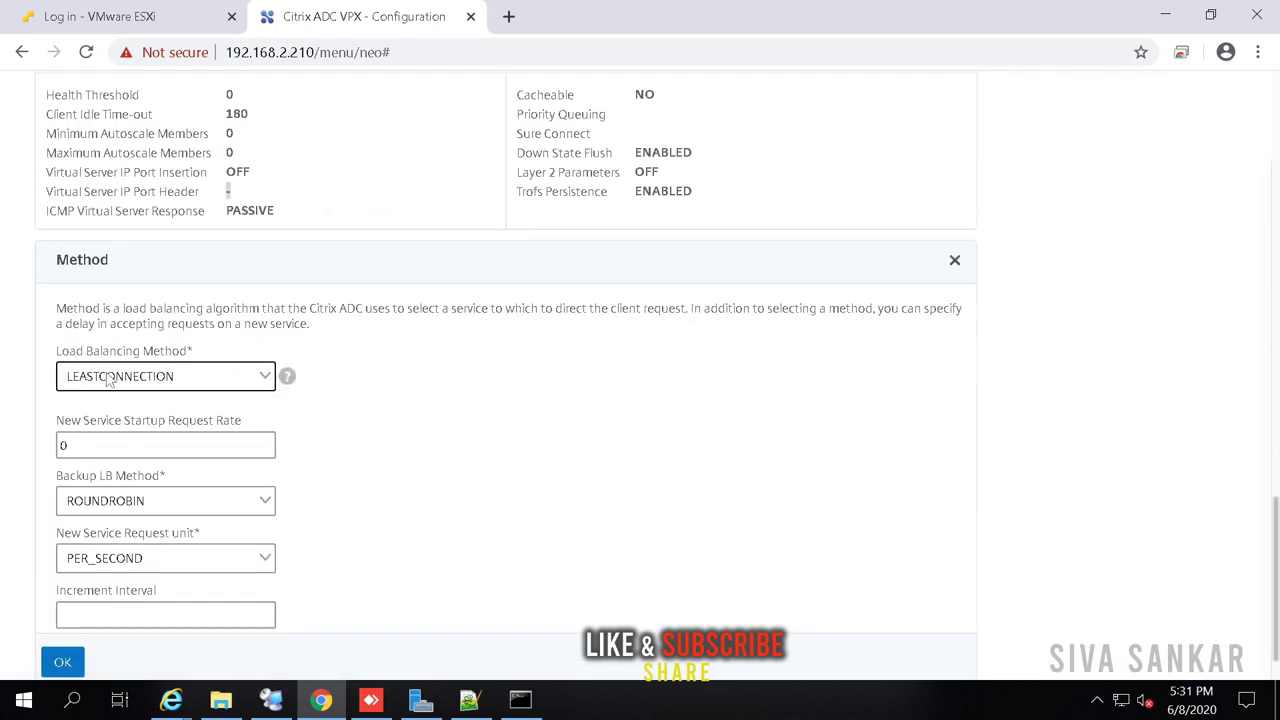
pyautogui.click(160, 385)
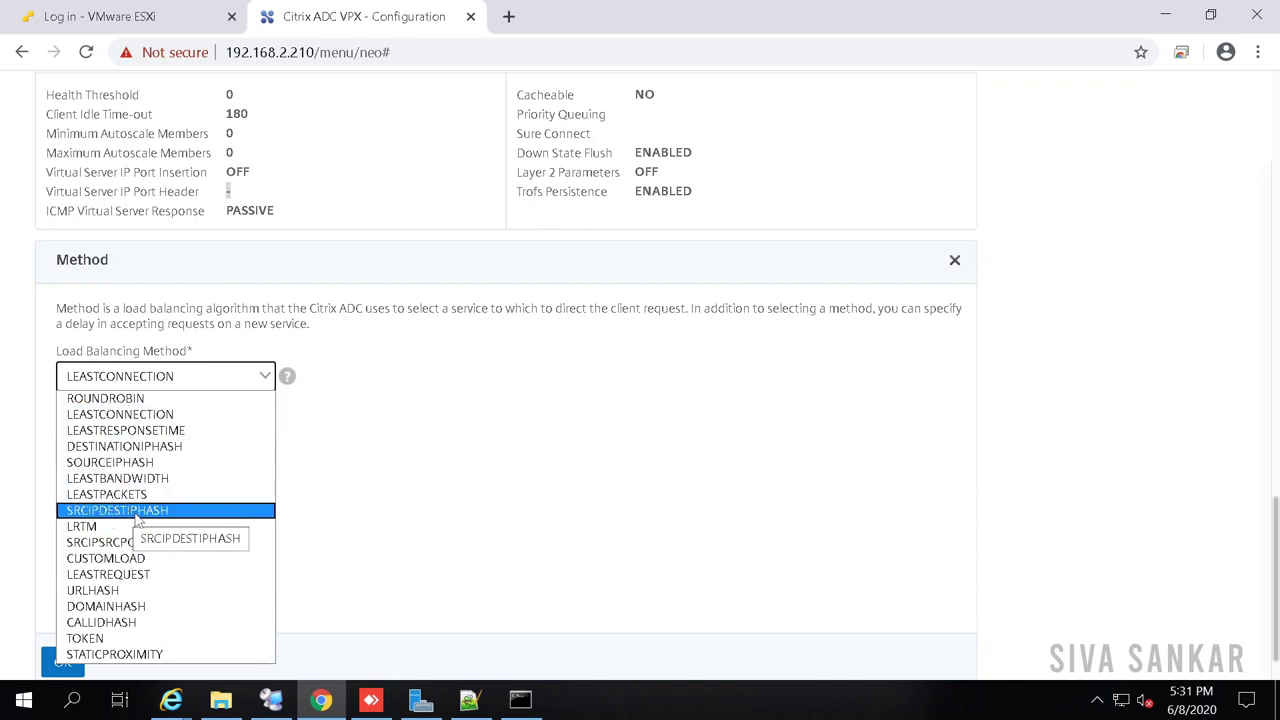
pyautogui.click(113, 400)
pyautogui.click(157, 378)
pyautogui.click(120, 413)
pyautogui.click(124, 385)
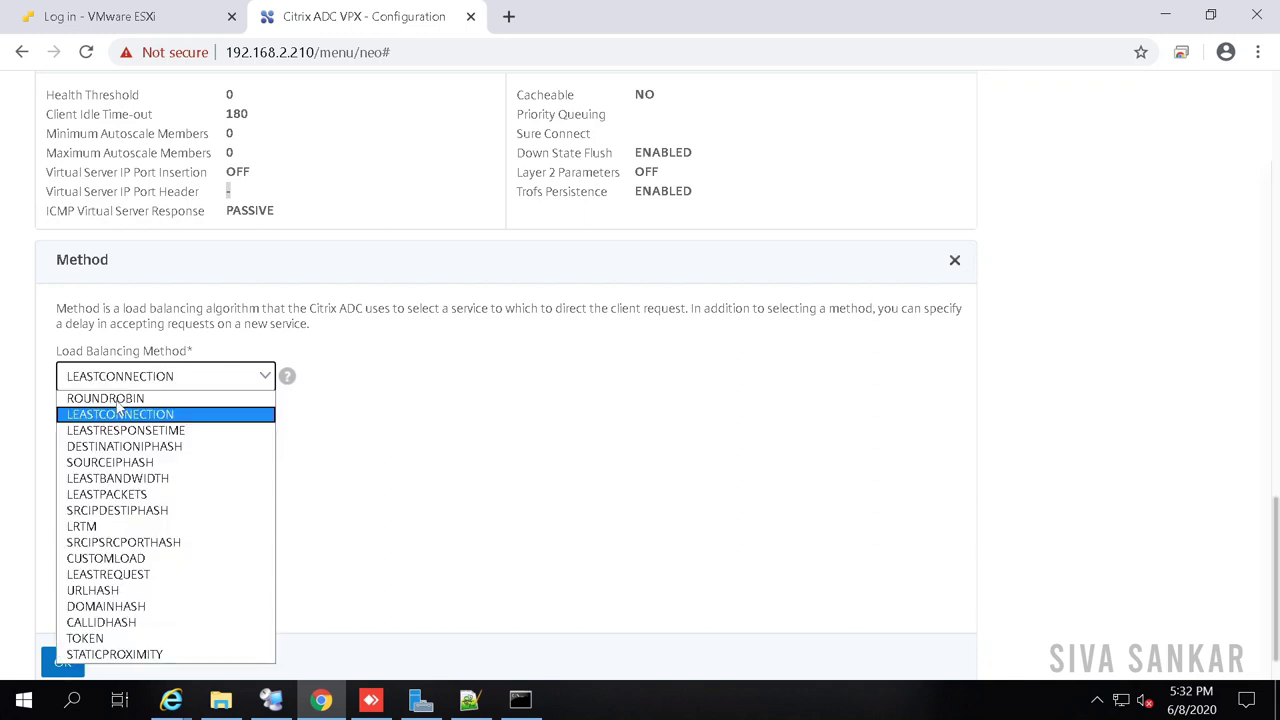
pyautogui.click(110, 400)
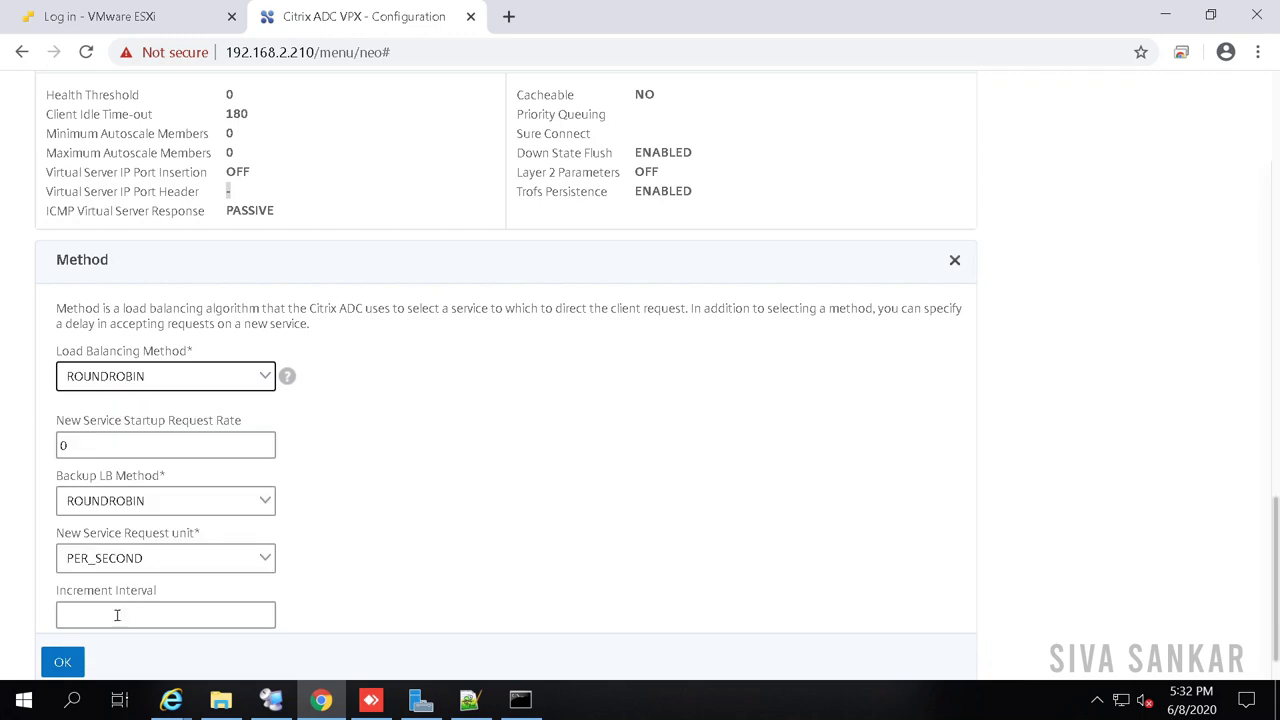
pyautogui.click(63, 663)
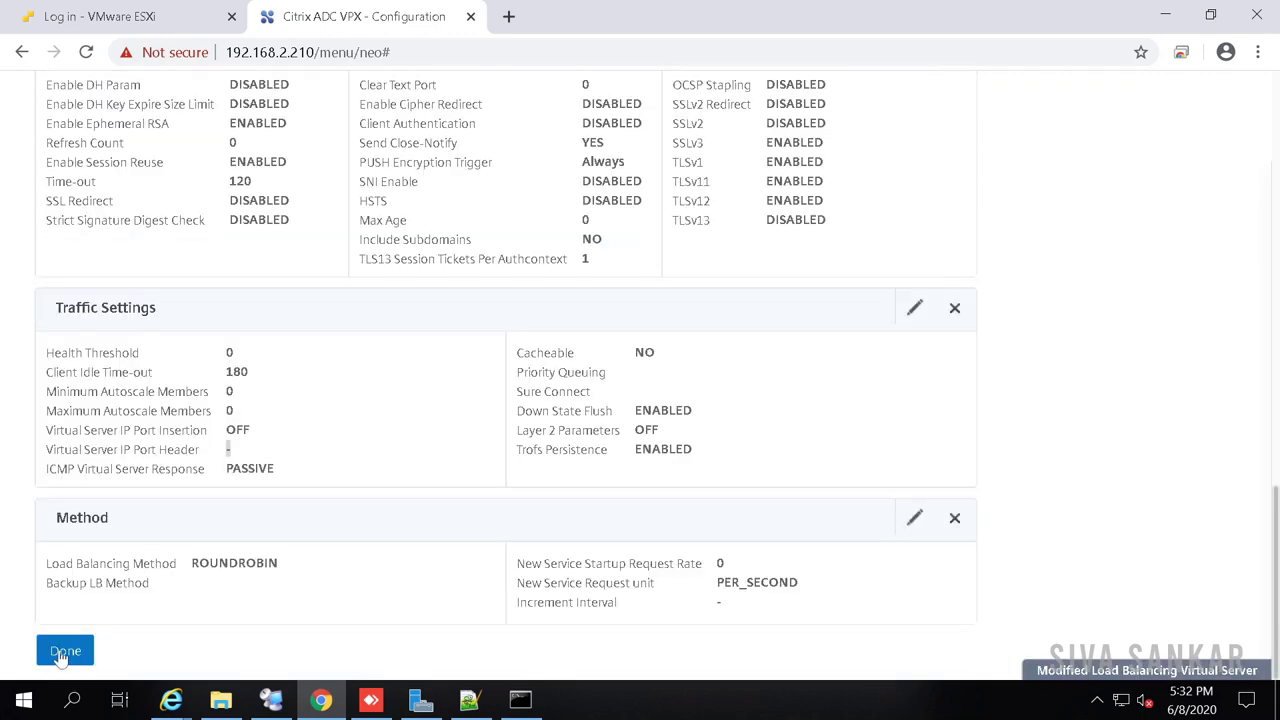
pyautogui.click(64, 651)
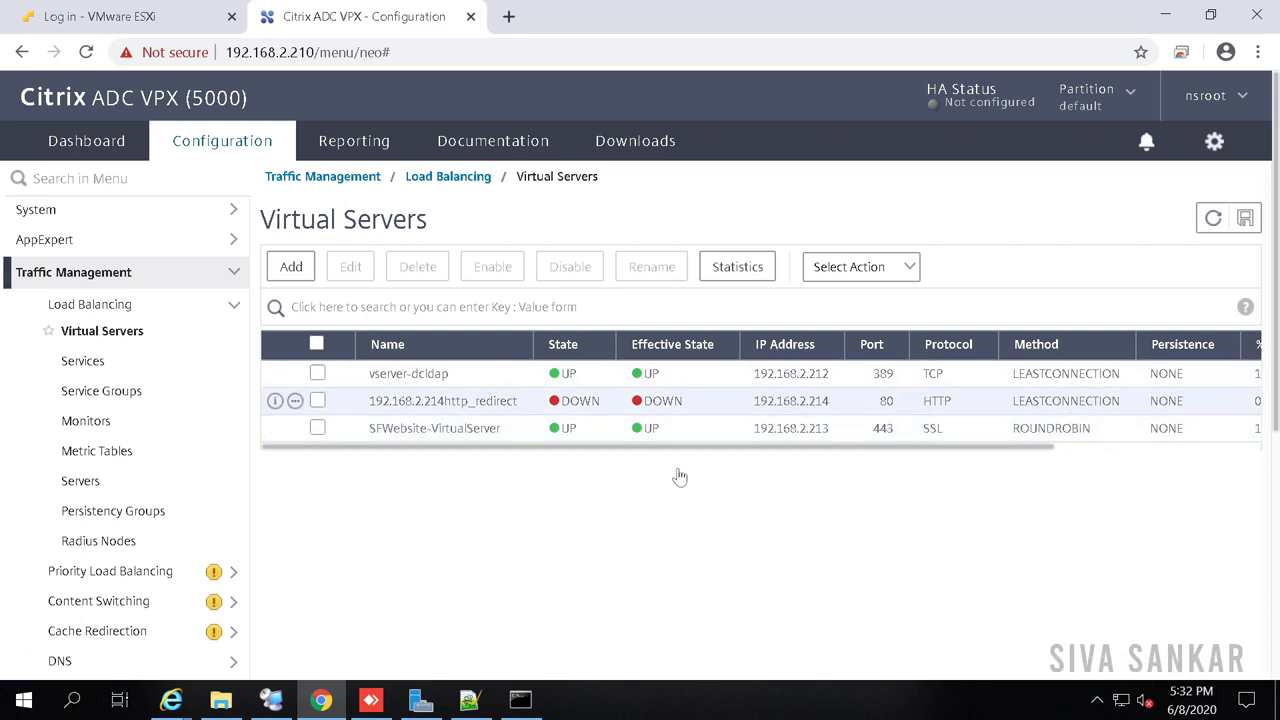
# Step: Configure SOURCEIP persistence with a 20-minute time-out on SFWebsite-VirtualServer and finish editing the virtual server
pyautogui.doubleClick(1017, 430)
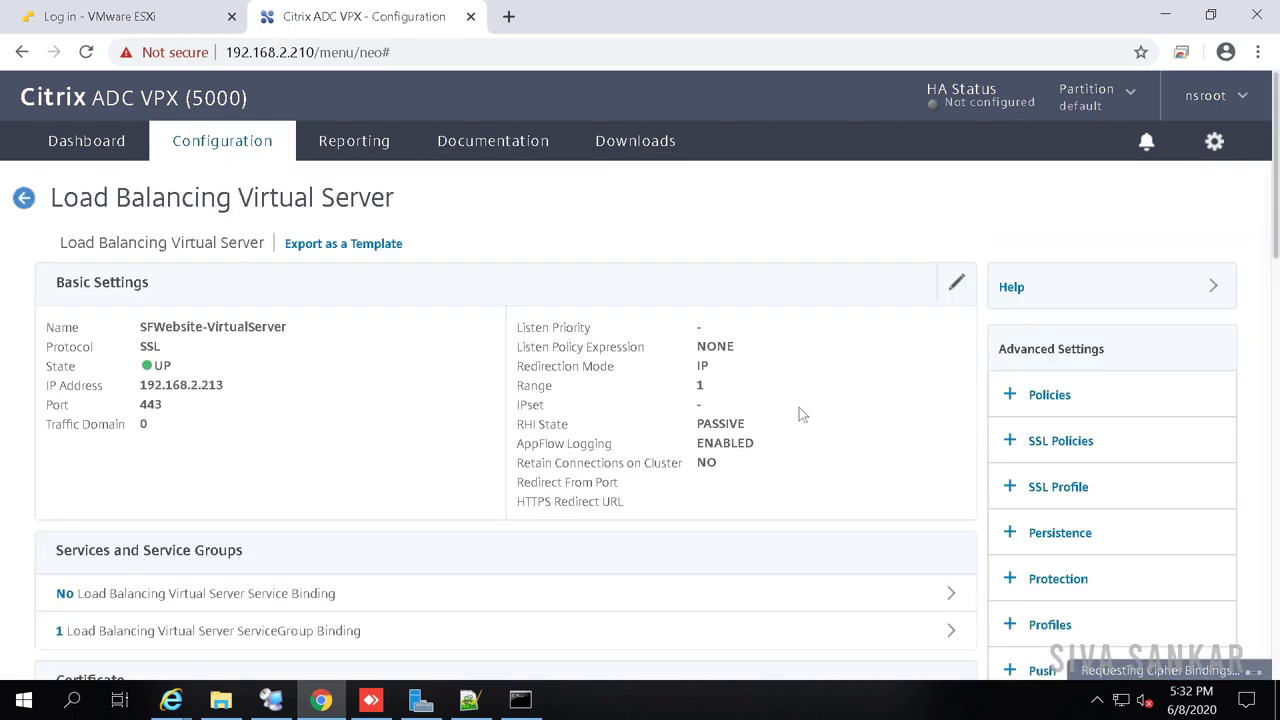
pyautogui.scroll(-1, 799, 407)
pyautogui.click(1060, 458)
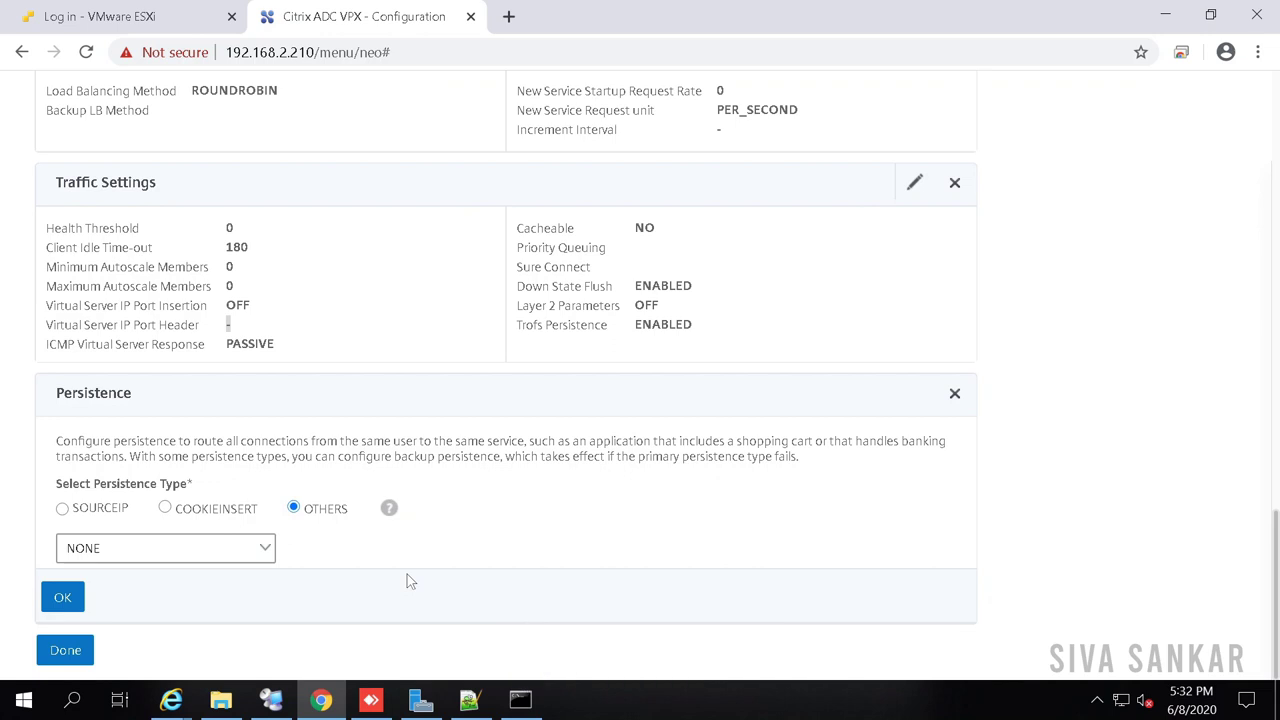
pyautogui.click(63, 509)
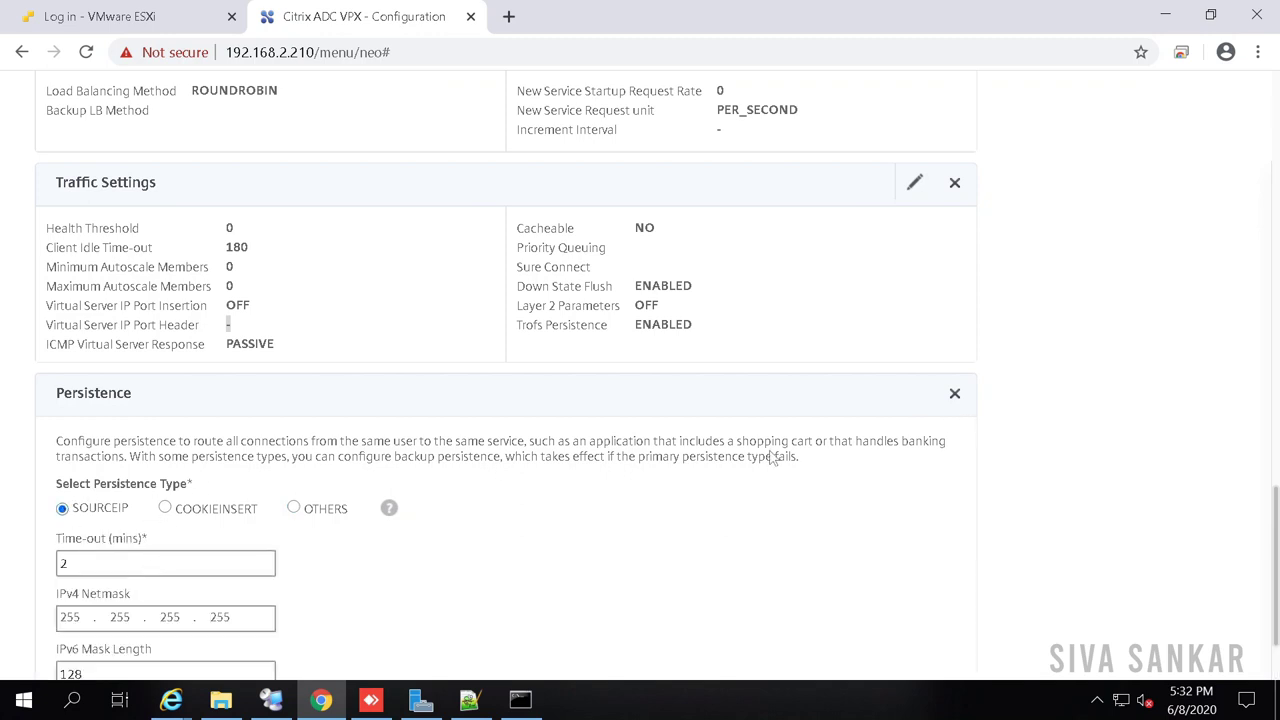
pyautogui.scroll(-1, 160, 528)
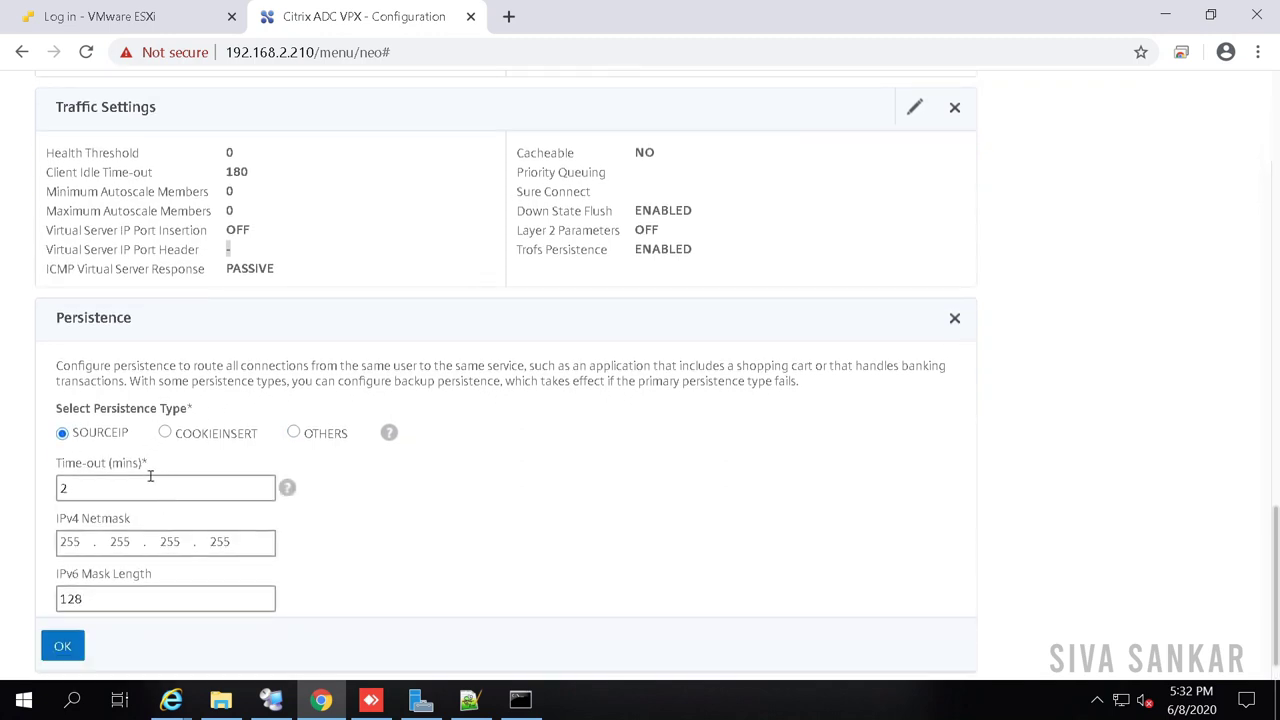
pyautogui.click(94, 486)
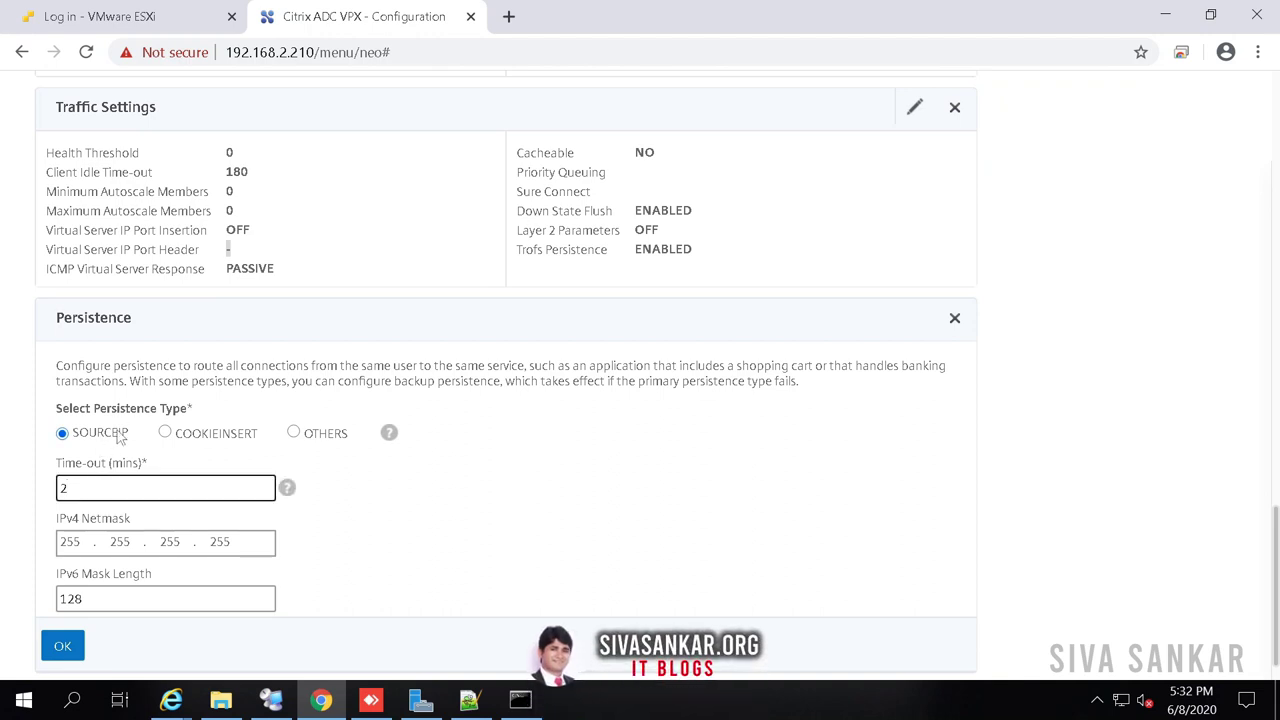
pyautogui.write('0')
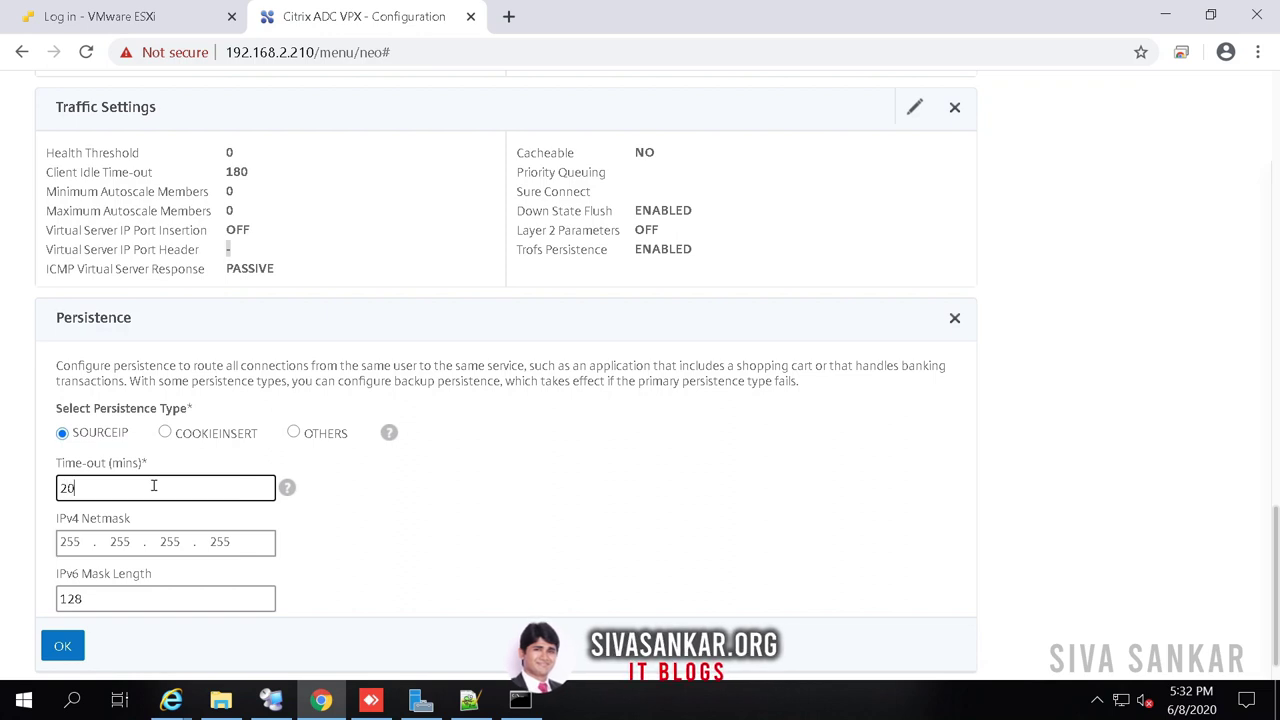
pyautogui.click(62, 646)
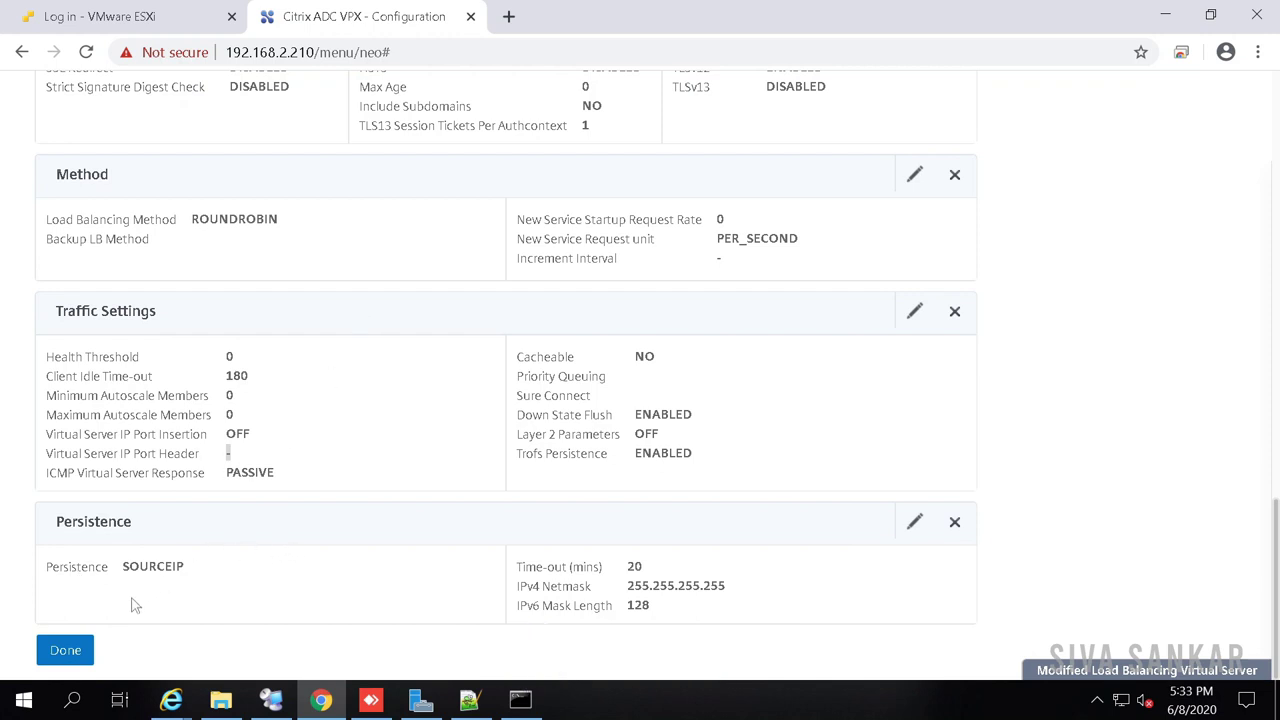
pyautogui.click(72, 651)
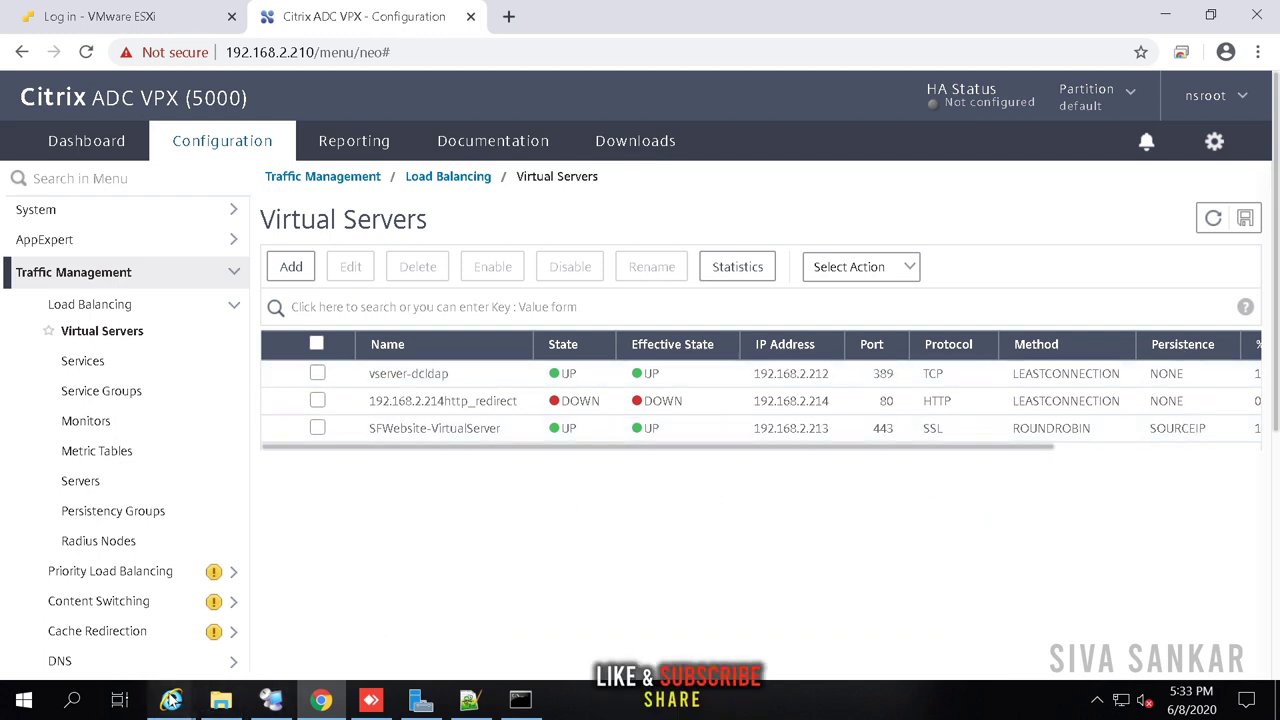
# Step: Switch to Internet Explorer to check which server delivers the sf.sslab.com home page, and return to the Citrix ADC configuration in Chrome
pyautogui.click(537, 623)
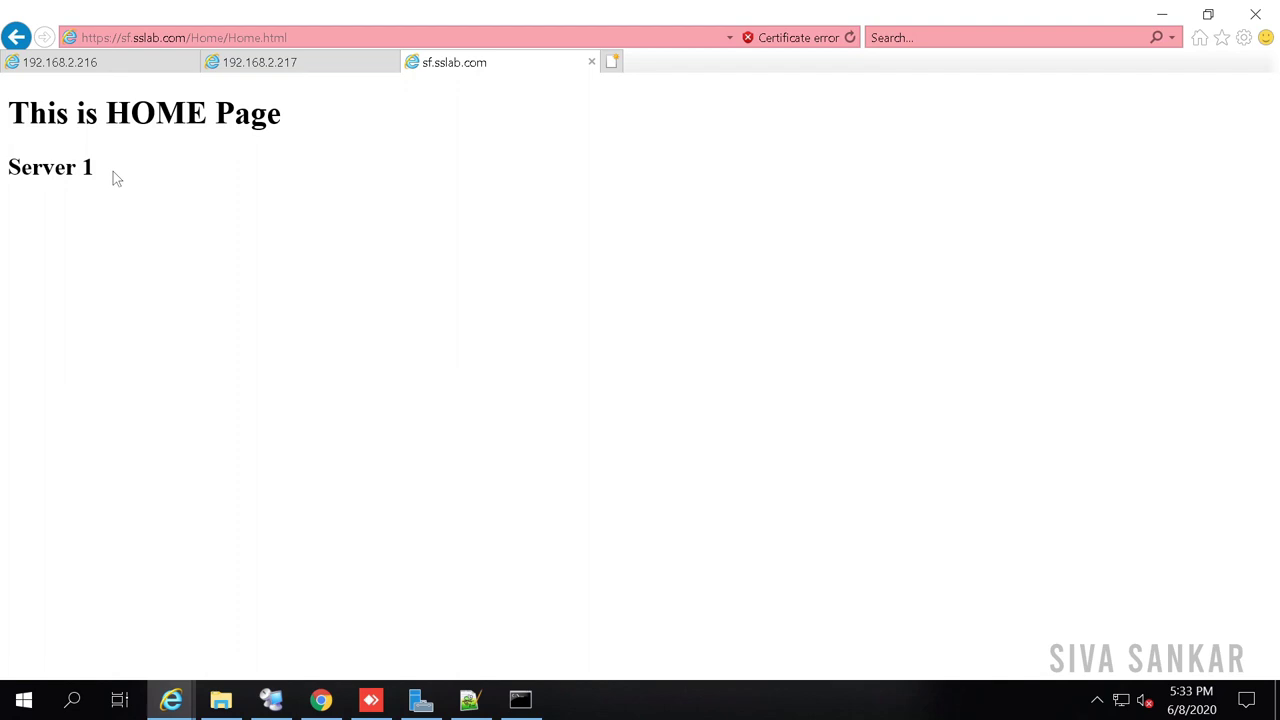
pyautogui.click(321, 700)
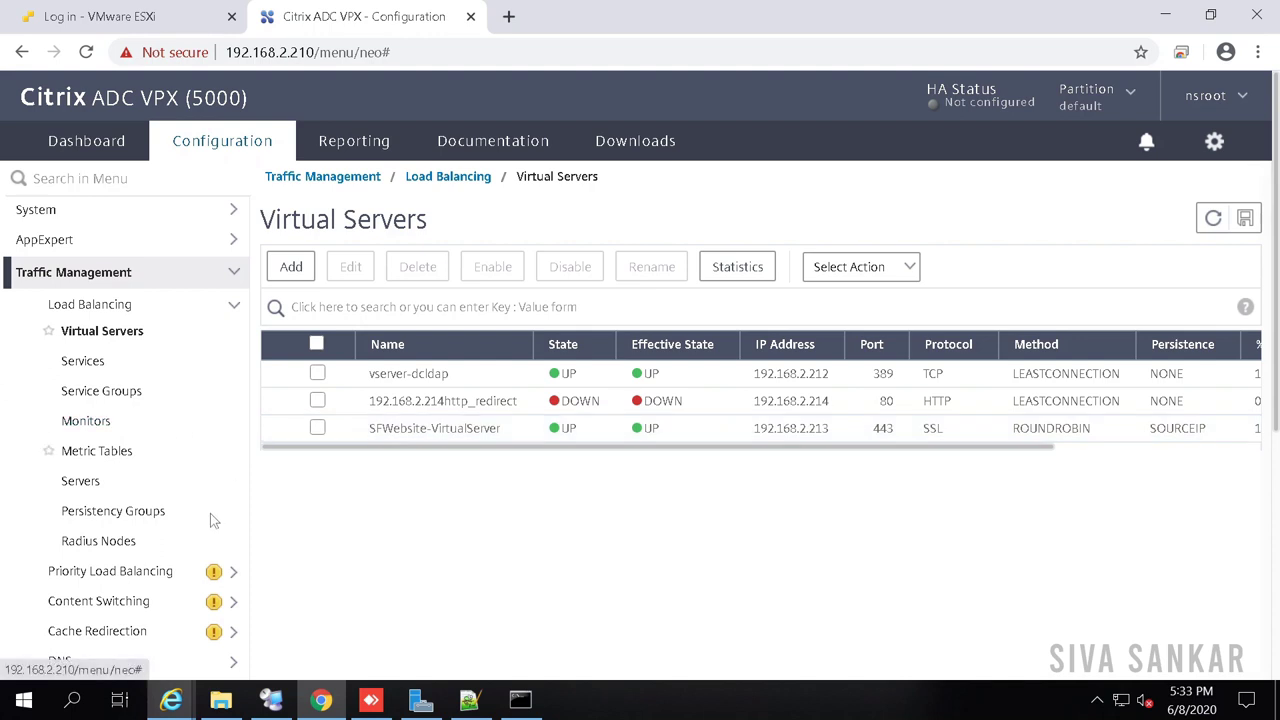
# Step: Open the load balancing service groups and copy the header name X-Forwarded-For from the notes in Notepad++
pyautogui.click(111, 396)
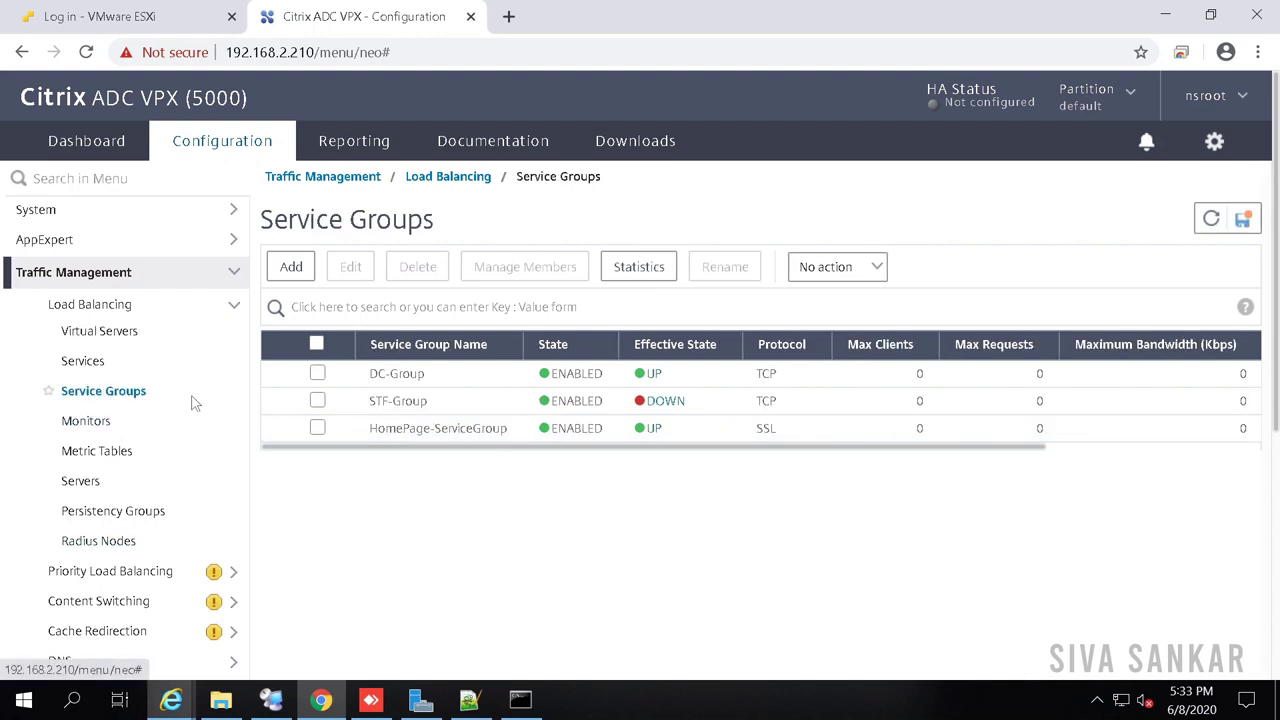
pyautogui.click(469, 700)
pyautogui.moveTo(170, 197); pyautogui.dragTo(31, 199)
pyautogui.hotkey('ctrl', 'c')
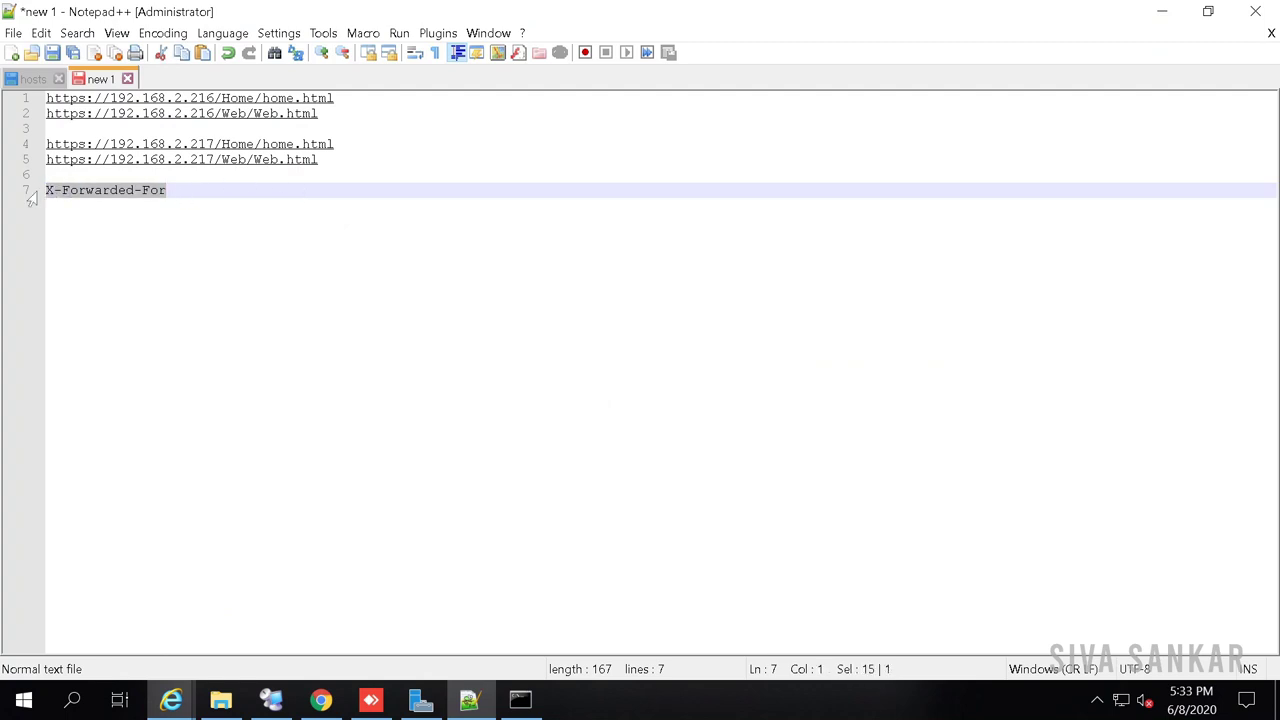
pyautogui.click(1161, 11)
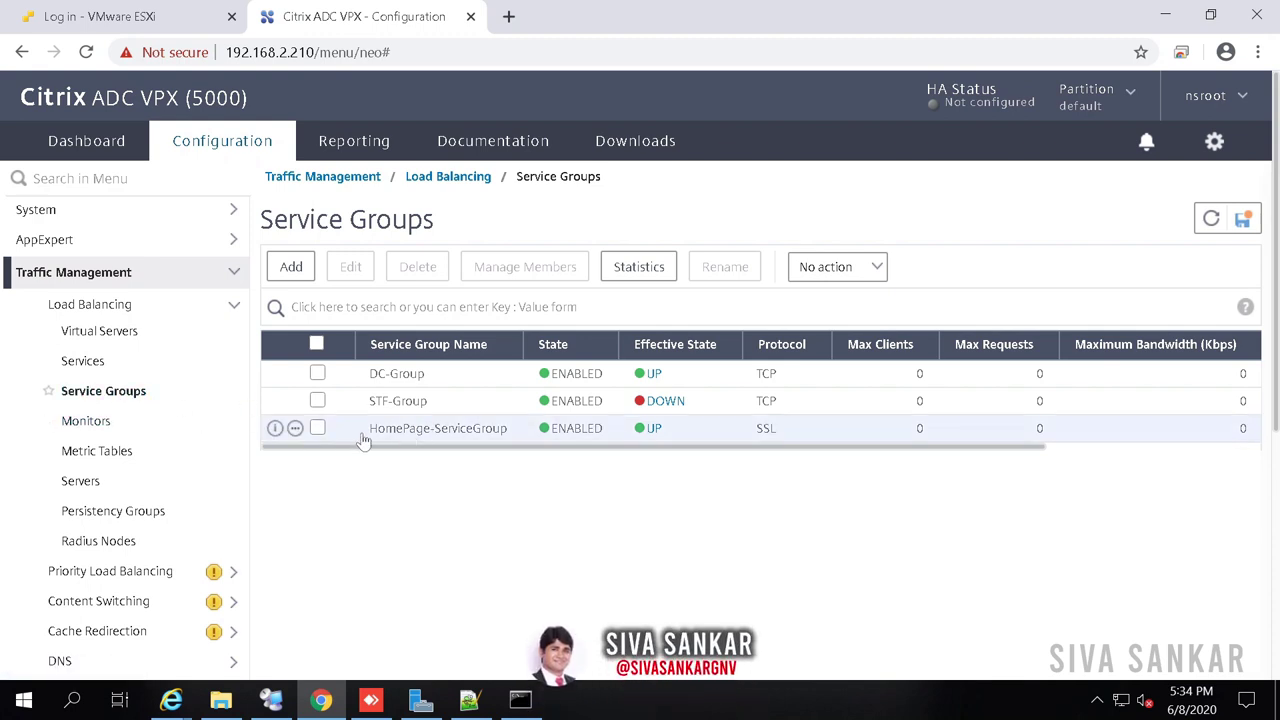
# Step: Enable Client IP insertion with the header X-Forwarded-For in the settings of HomePage-ServiceGroup and finish editing the group
pyautogui.doubleClick(427, 432)
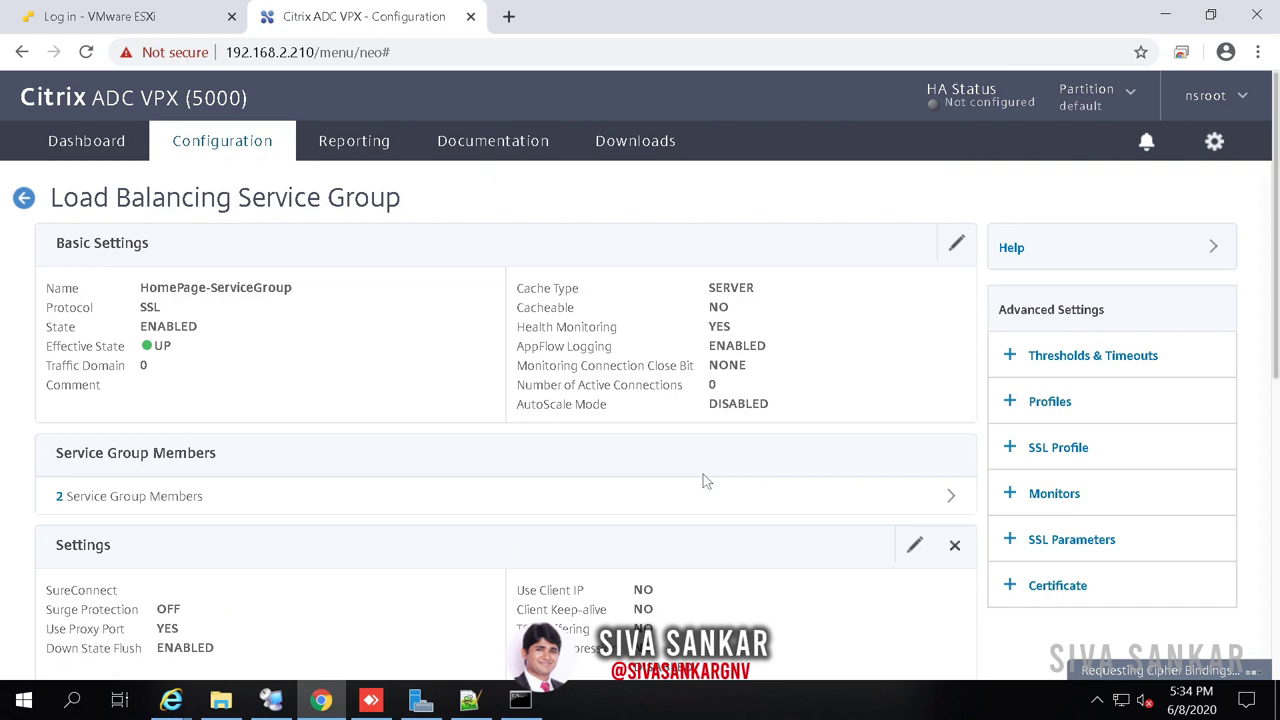
pyautogui.scroll(-3, 703, 481)
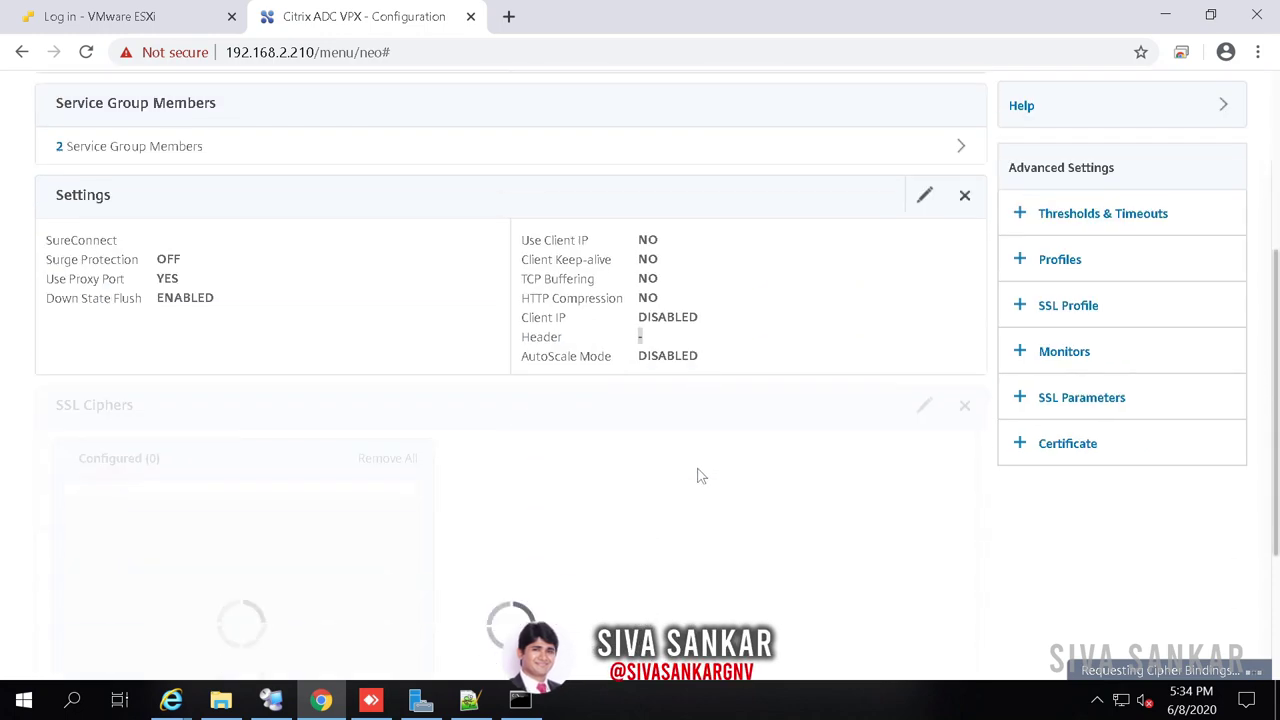
pyautogui.click(924, 197)
pyautogui.scroll(-3, 323, 376)
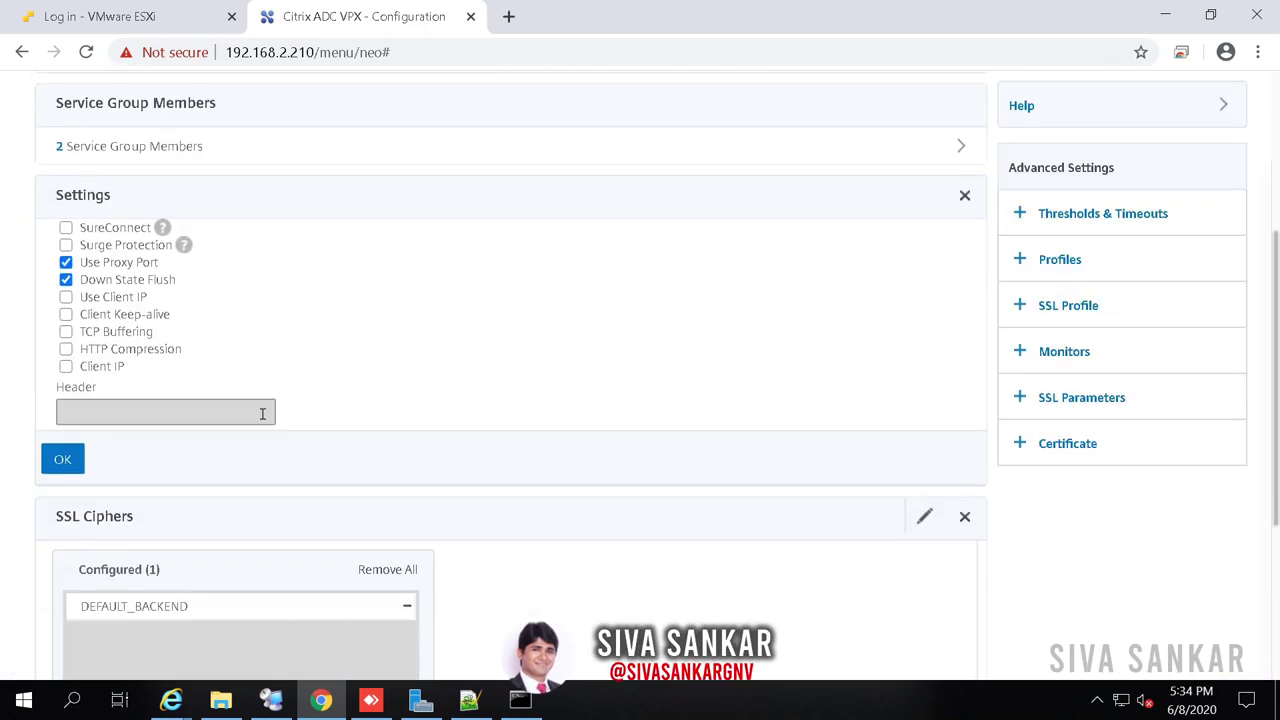
pyautogui.click(66, 366)
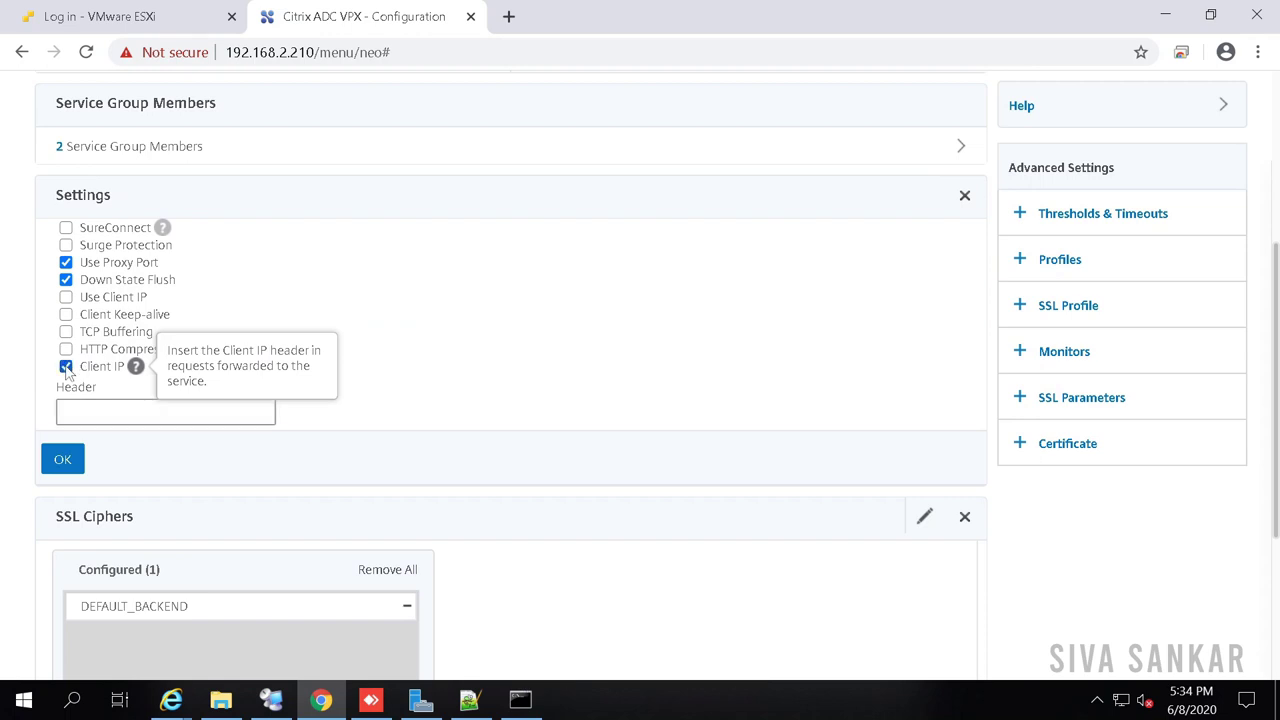
pyautogui.click(96, 410)
pyautogui.hotkey('ctrl', 'v')
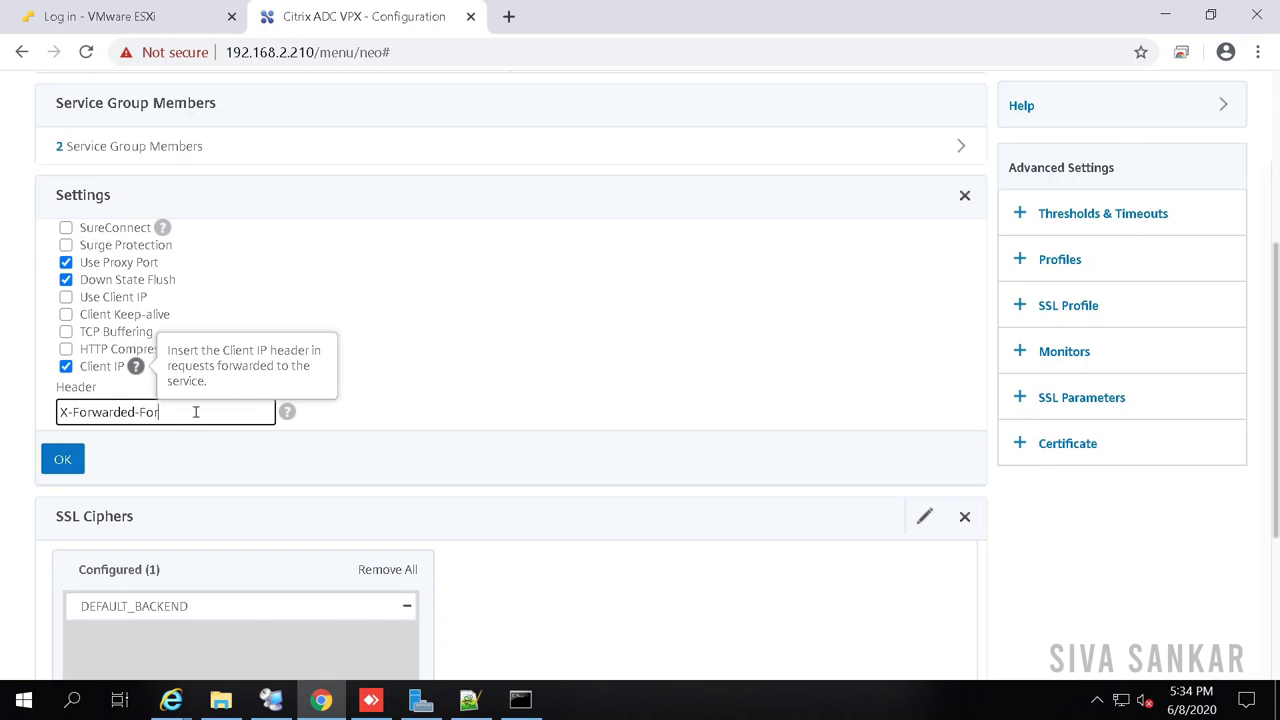
pyautogui.click(62, 462)
pyautogui.scroll(-2, 177, 471)
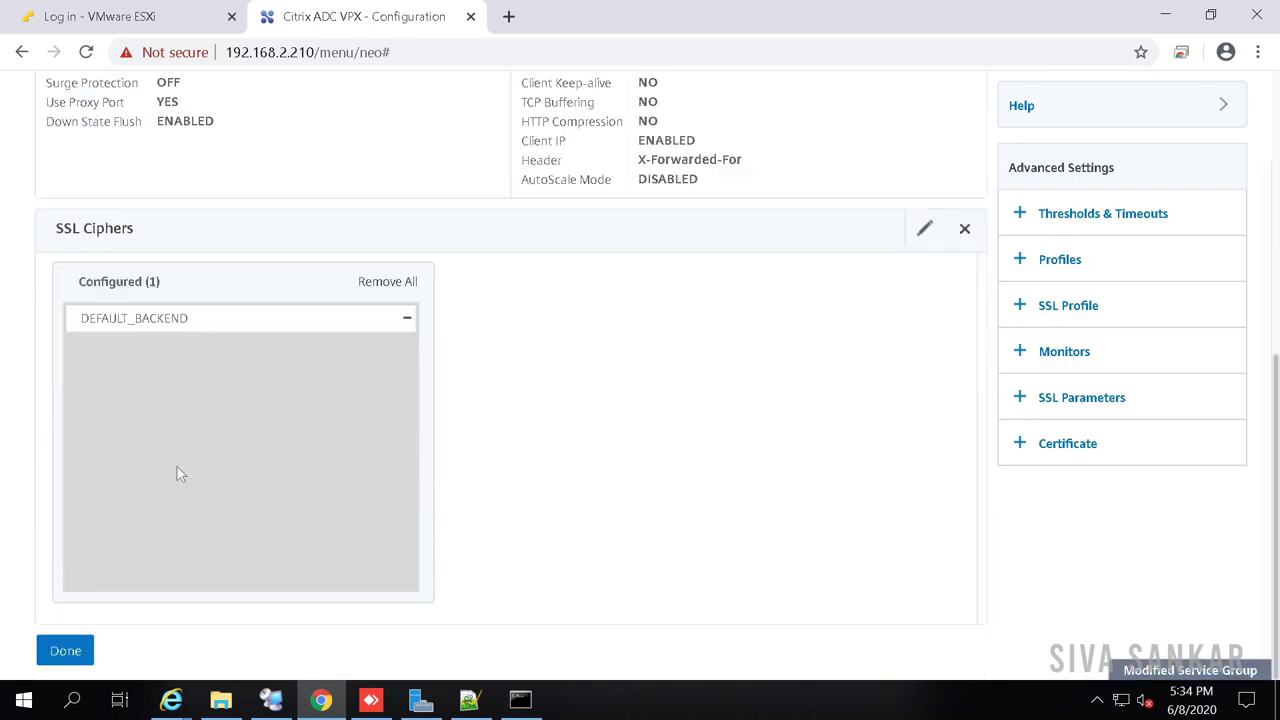
pyautogui.click(76, 652)
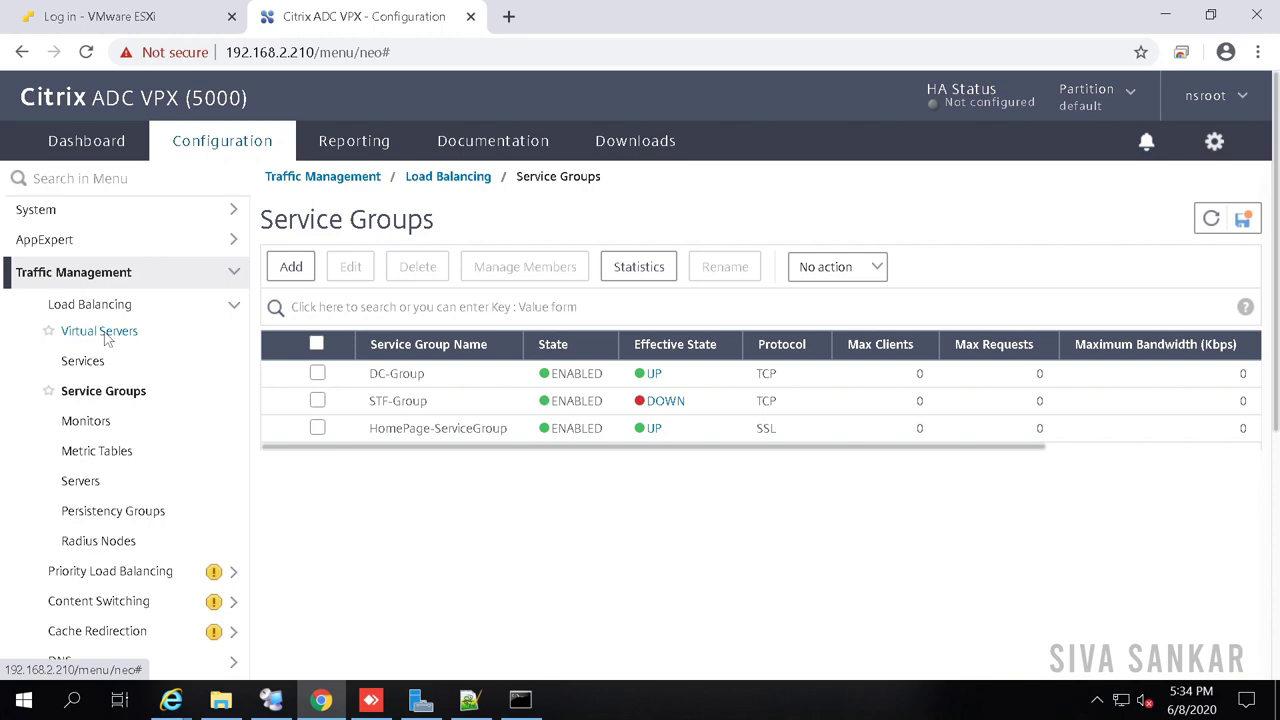
# Step: Open the NetScaler Gateway session policies and examine their expressions and assigned profiles
pyautogui.click(155, 306)
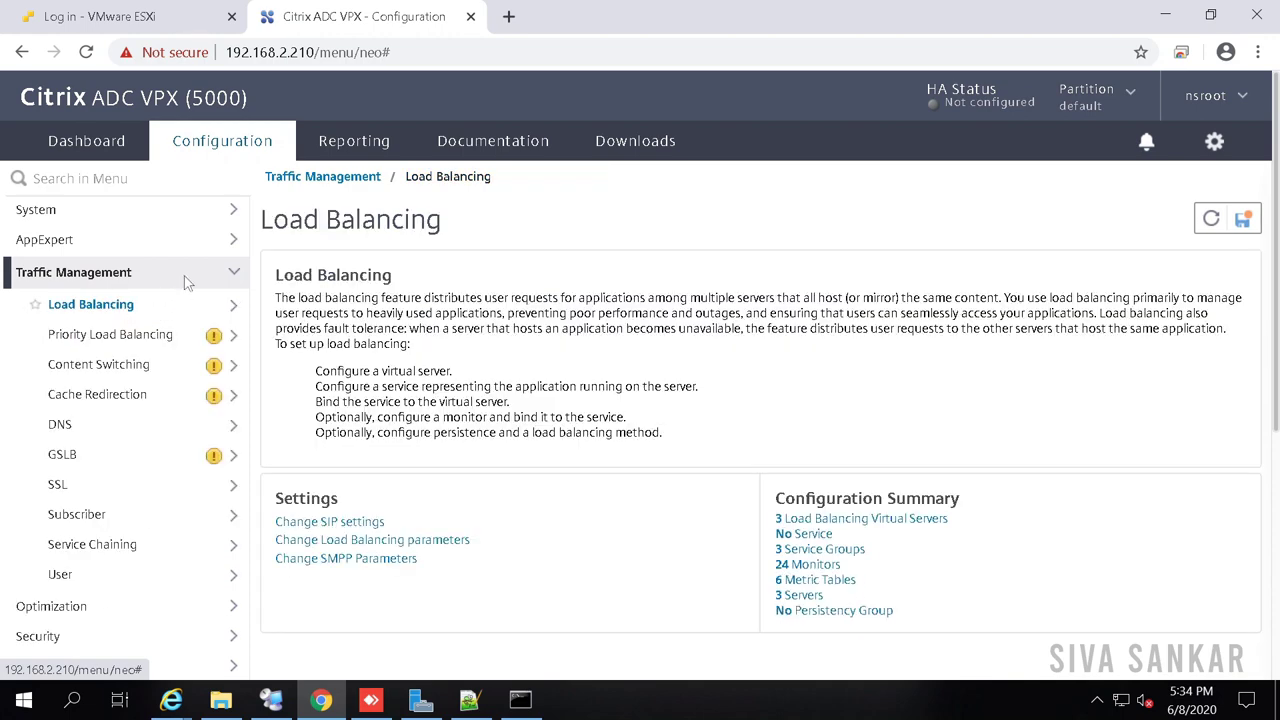
pyautogui.click(193, 281)
pyautogui.click(141, 364)
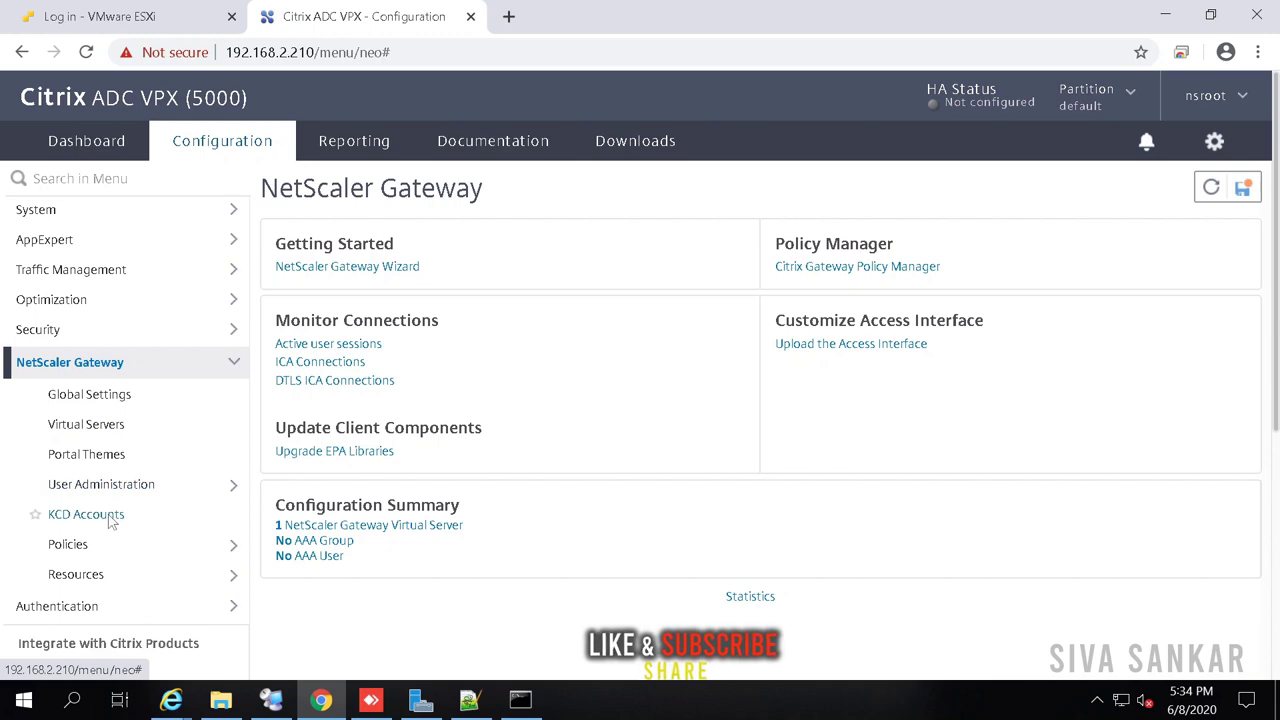
pyautogui.click(100, 548)
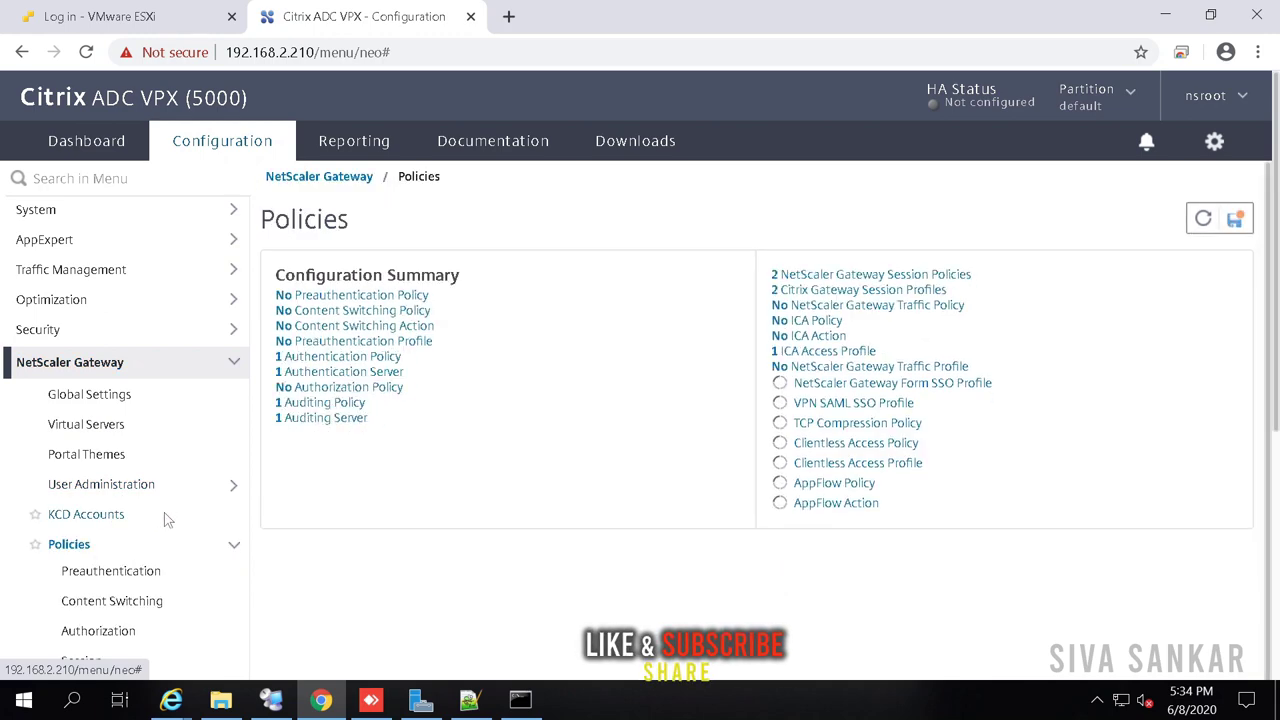
pyautogui.scroll(-1, 161, 511)
pyautogui.scroll(-2, 130, 580)
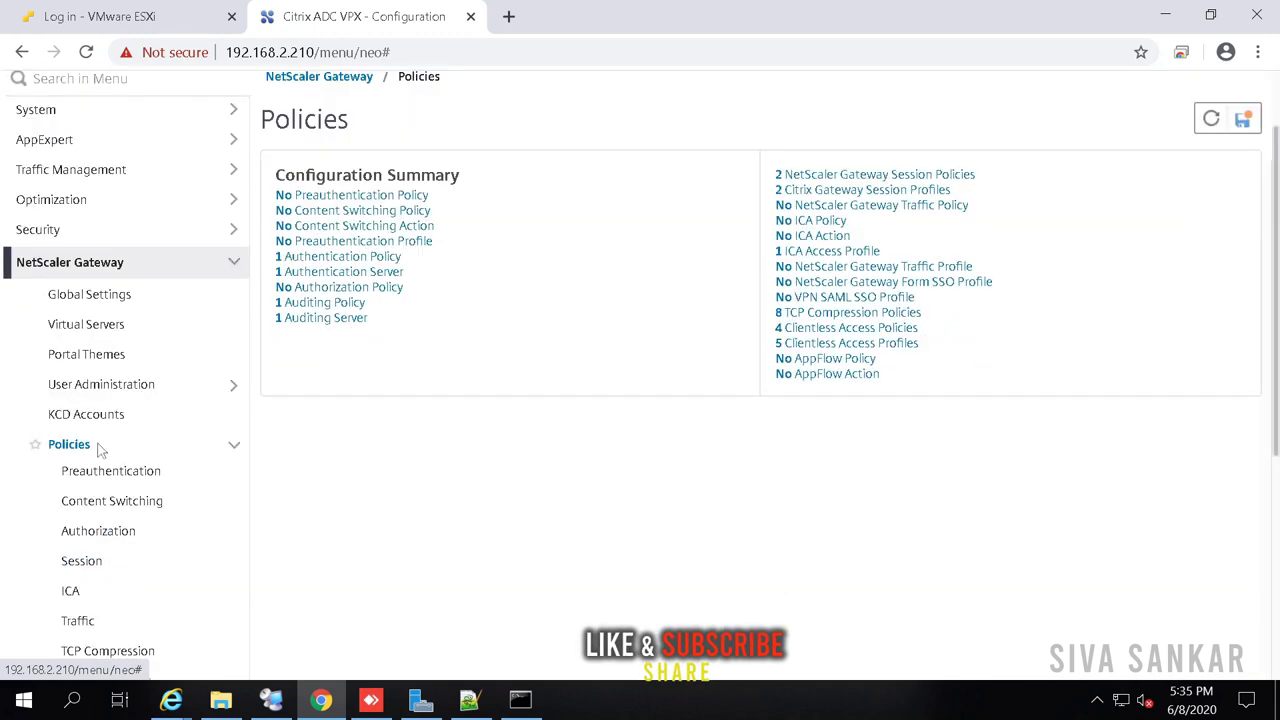
pyautogui.click(80, 562)
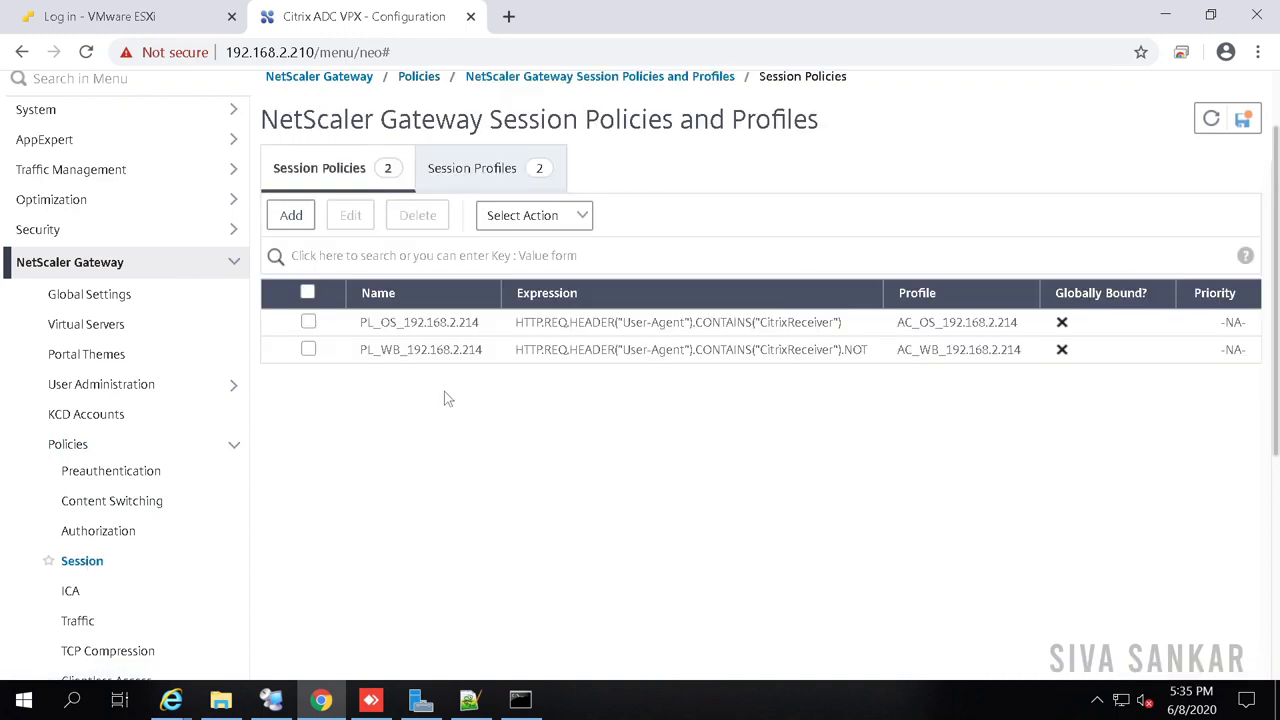
# Step: Examine the session profile AC_OS_192.168.2.214, close it without changes, and review the session policies before returning to the NetScaler Gateway overview
pyautogui.click(470, 168)
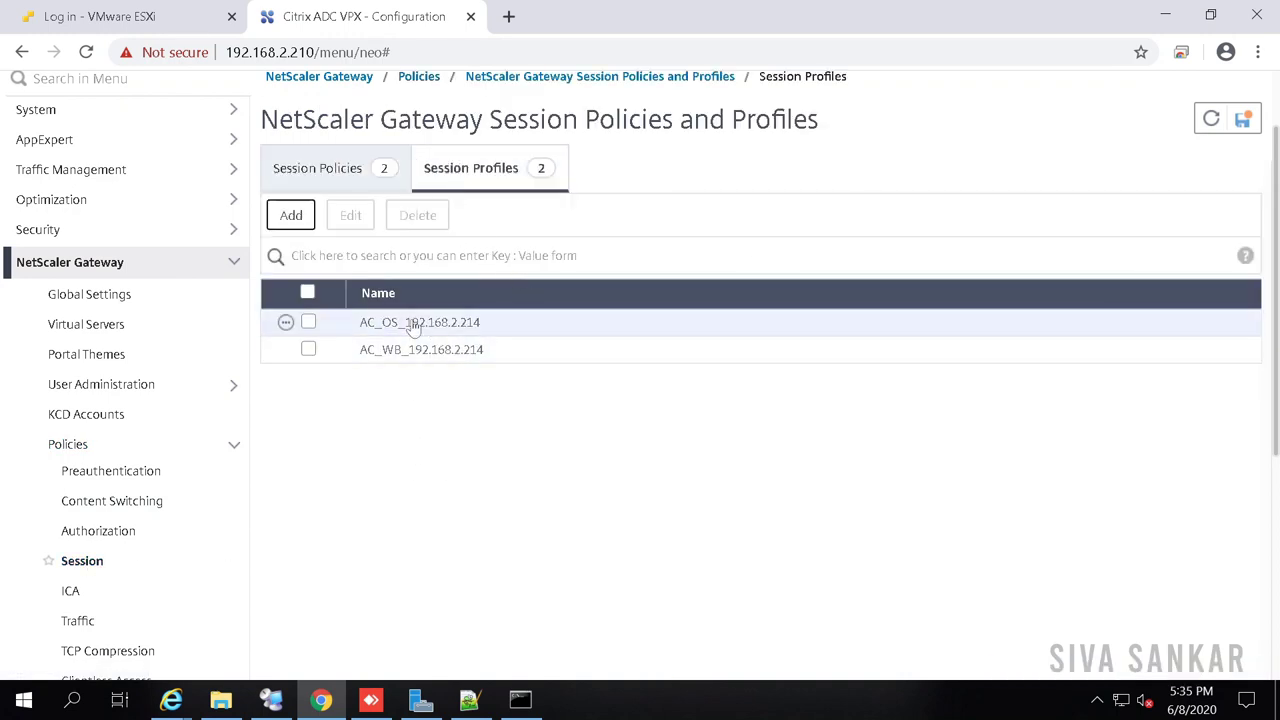
pyautogui.doubleClick(452, 355)
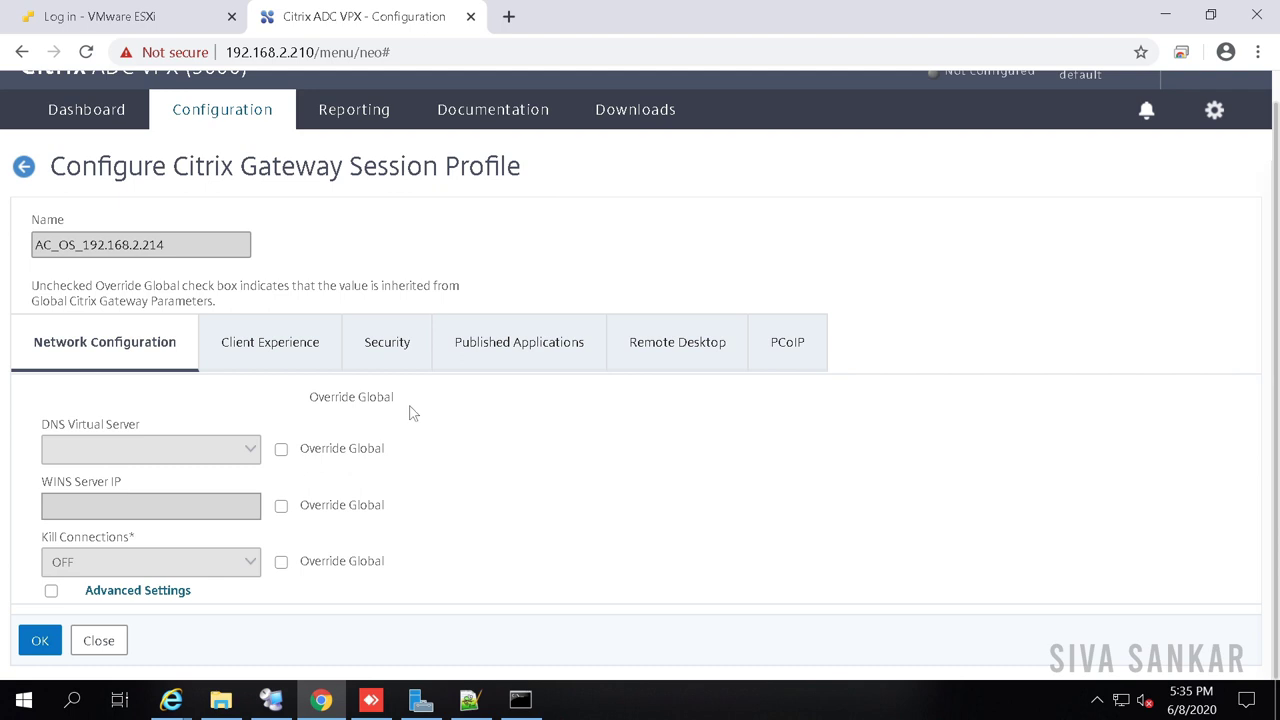
pyautogui.click(99, 641)
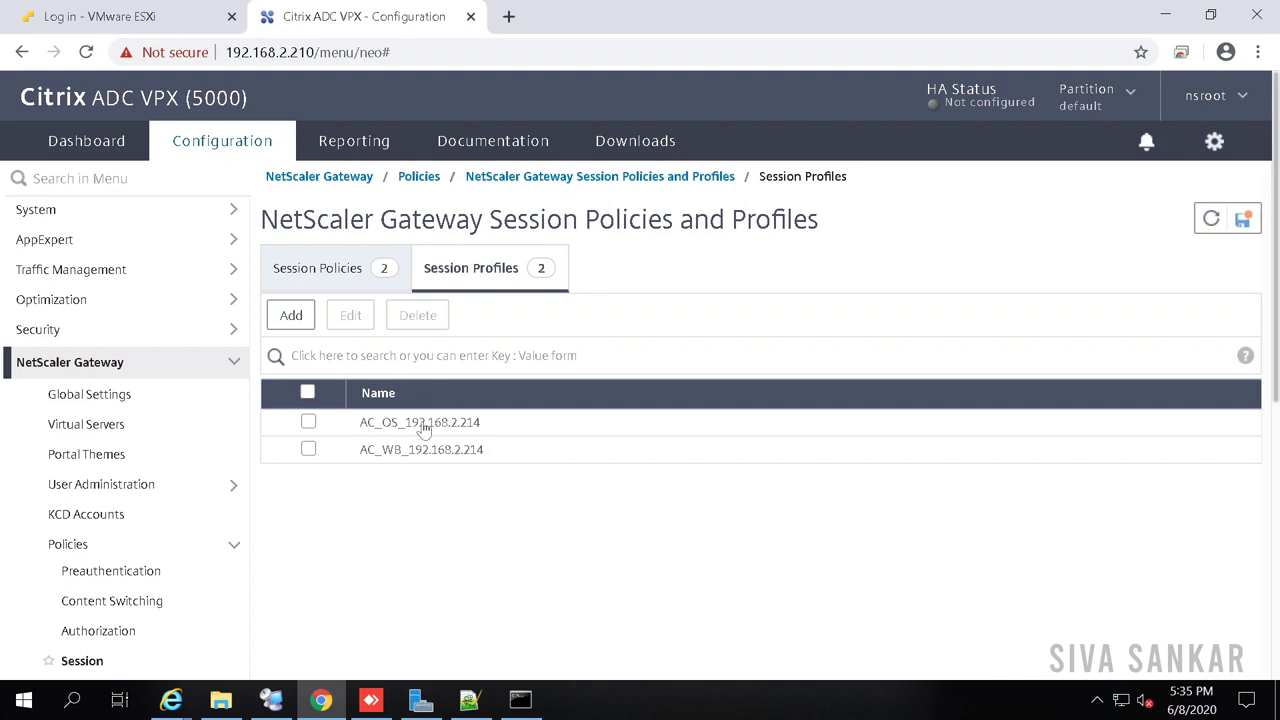
pyautogui.click(318, 272)
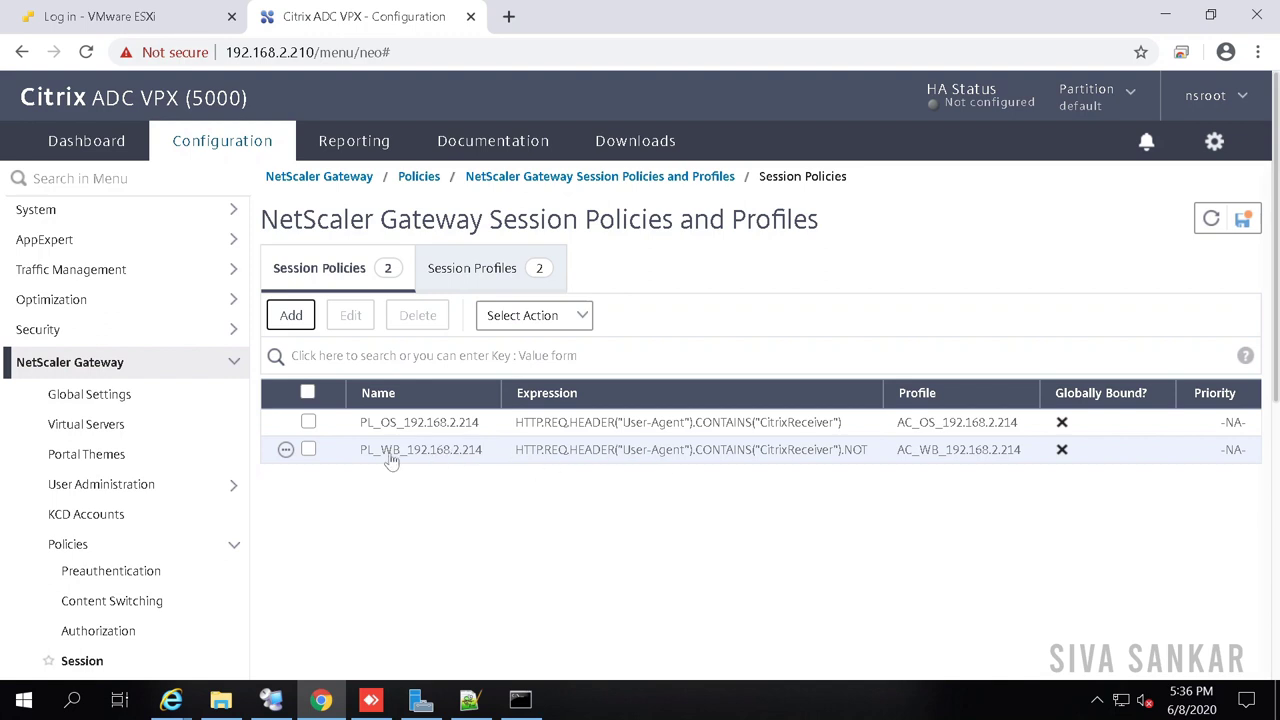
pyautogui.click(212, 366)
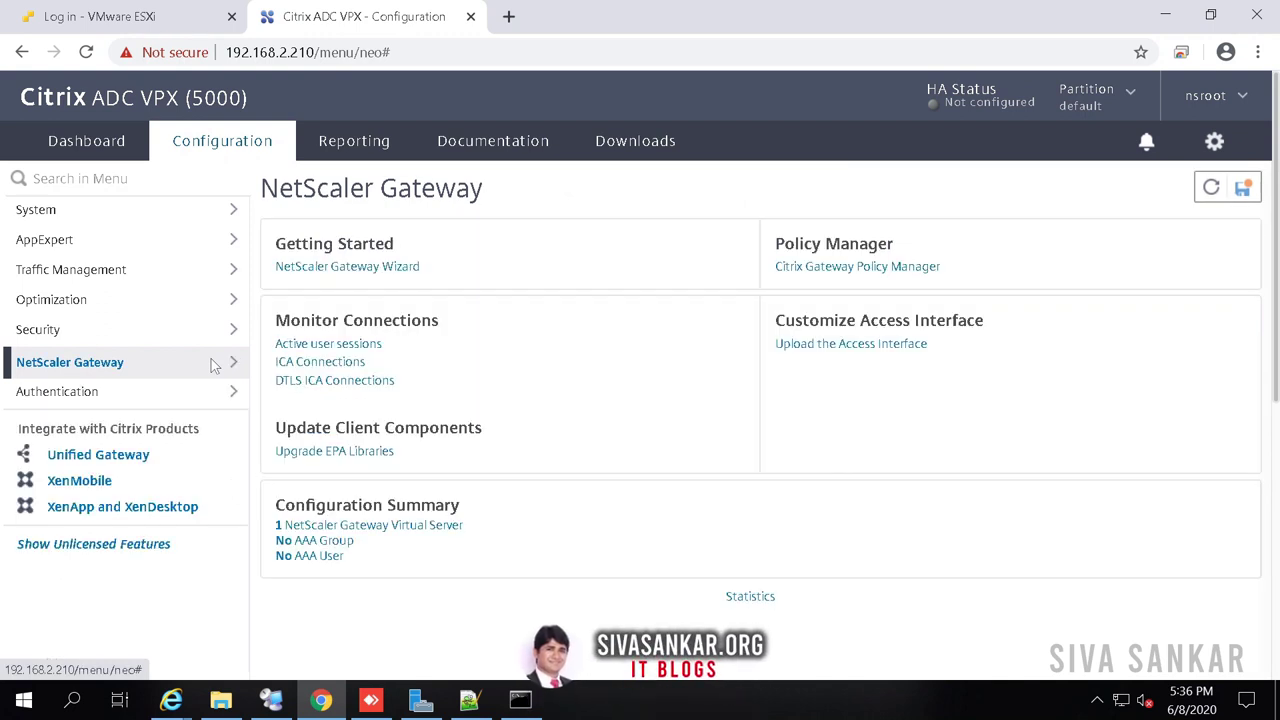